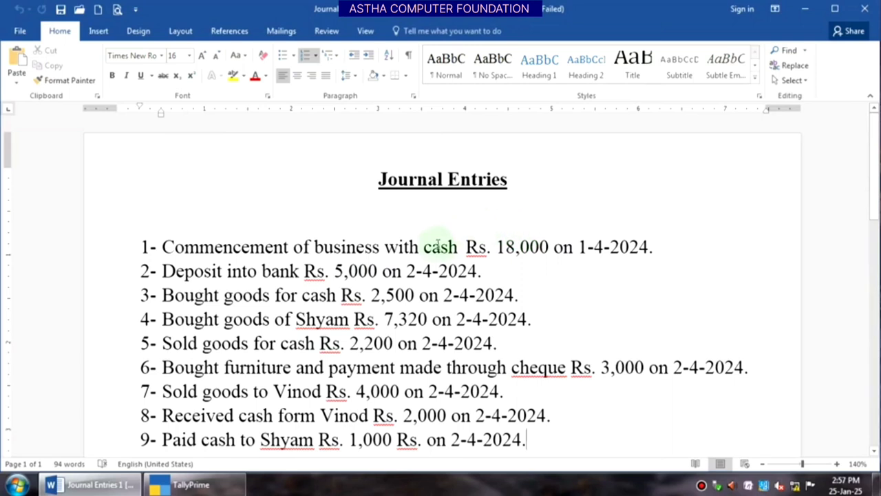
# - Switch to TallyPrime, open a Receipt voucher from the Gateway of Tally and set its voucher mode to Double Entry
pyautogui.click(198, 479)
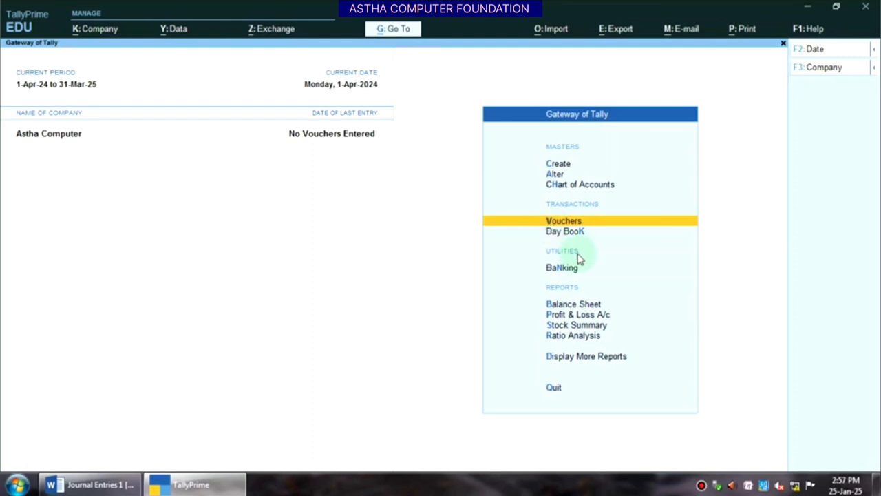
pyautogui.press('Return')
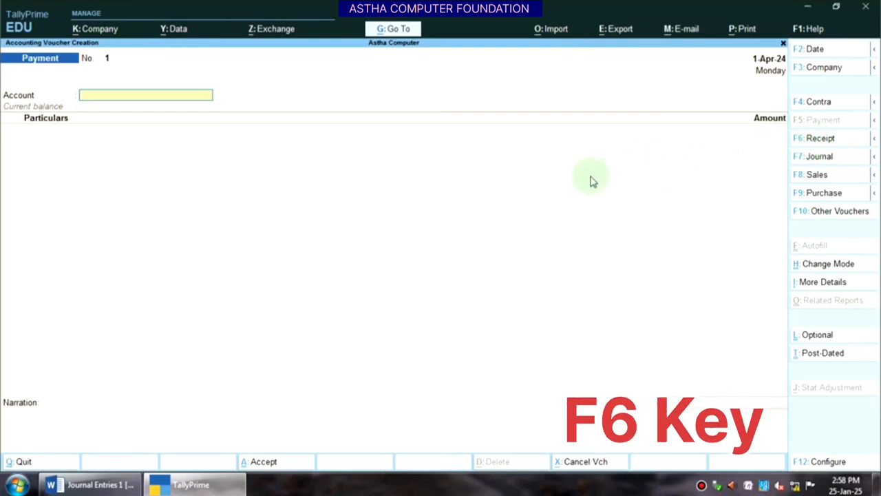
pyautogui.press('F6')
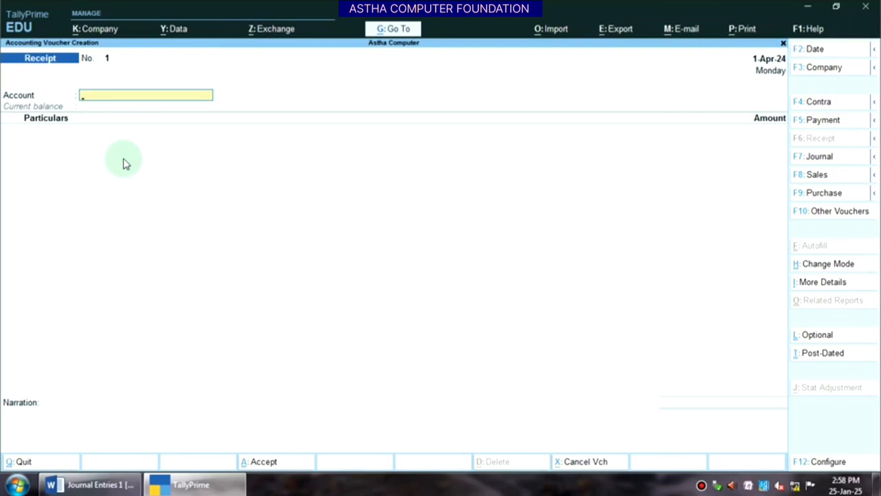
pyautogui.hotkey('ctrl', 'h')
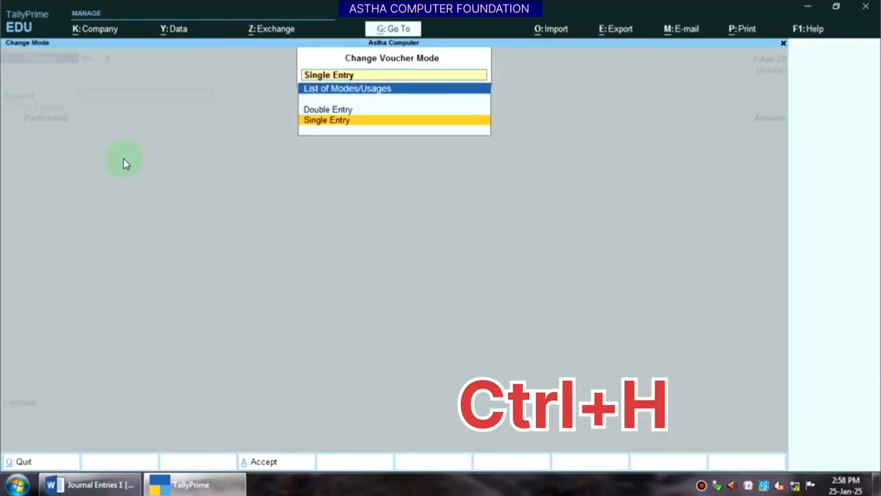
pyautogui.press('Up')
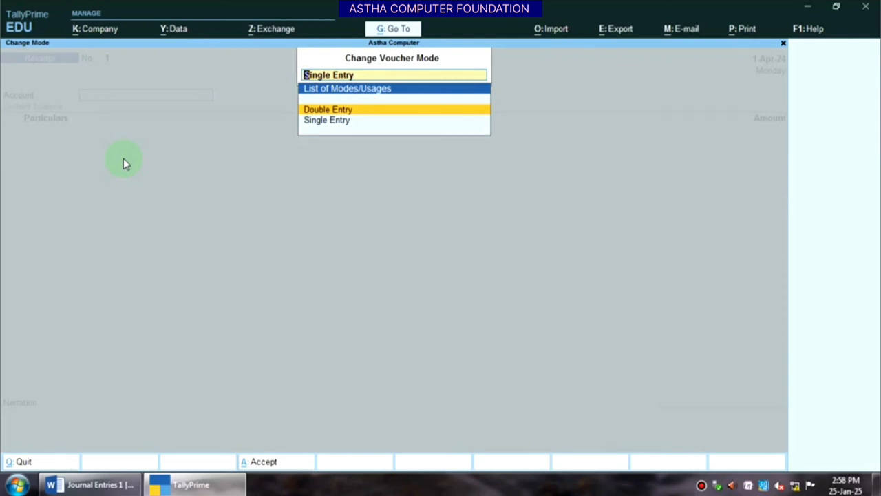
pyautogui.press('Return')
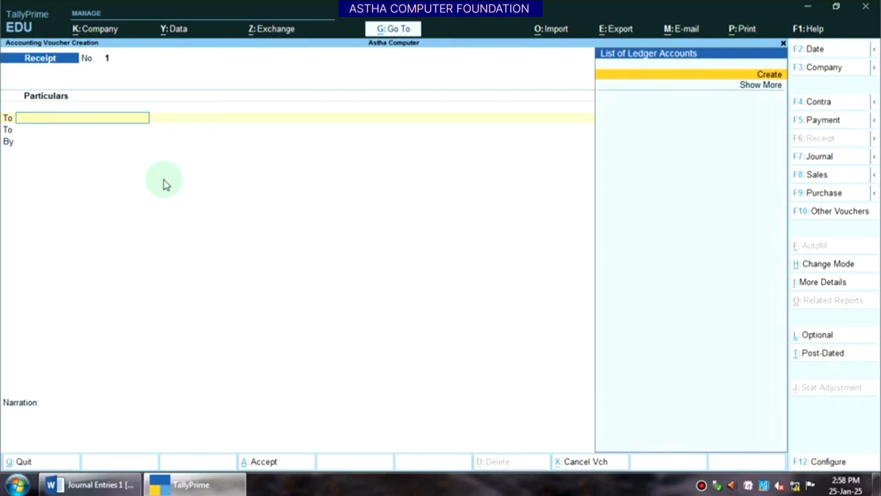
# - Quit and reopen the Receipt voucher screen, and check the first transaction in the Word journal entries list before returning to TallyPrime
pyautogui.press('Escape')
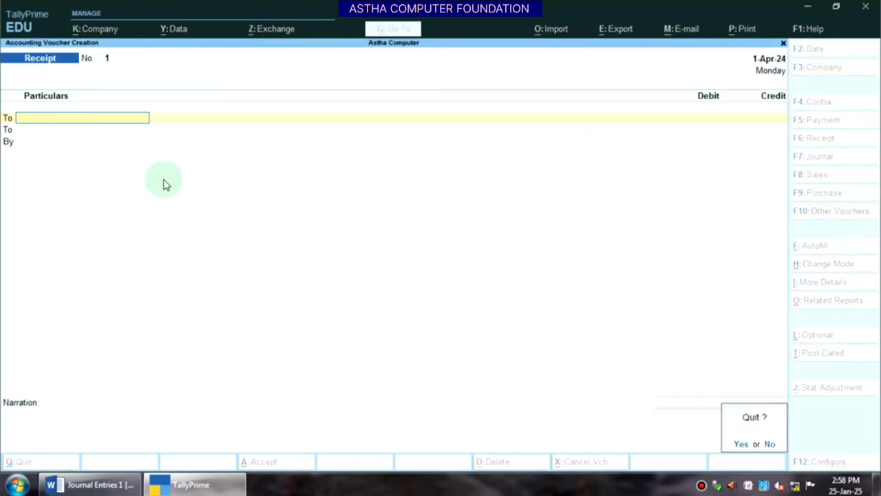
pyautogui.press('y')
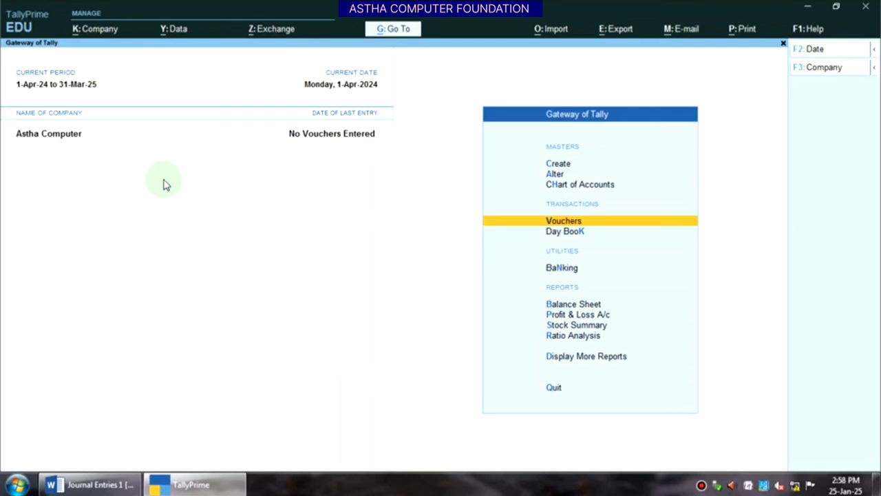
pyautogui.press('Return')
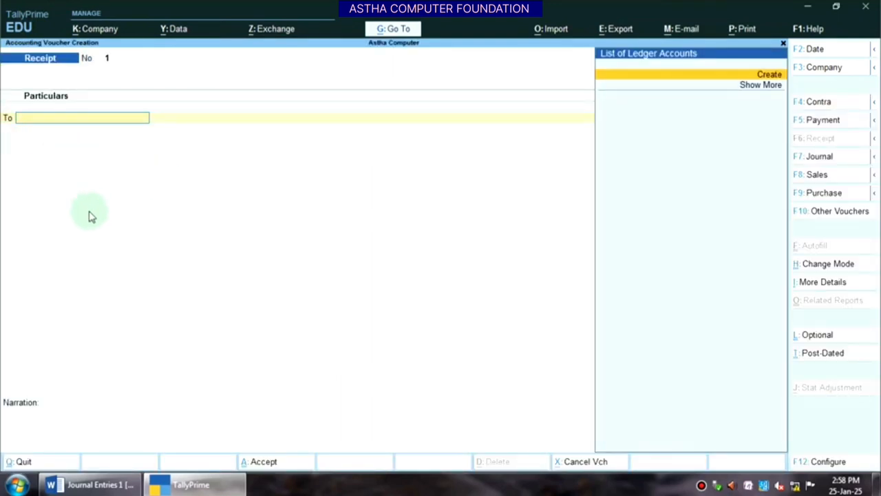
pyautogui.click(90, 485)
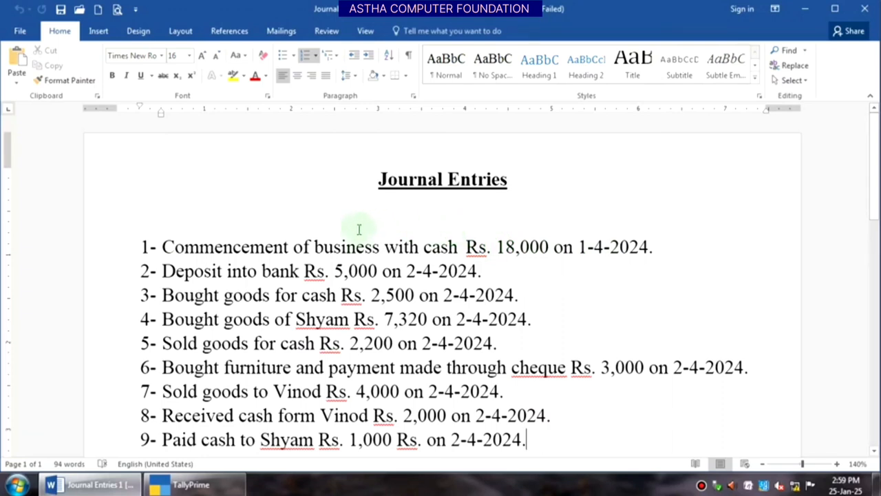
pyautogui.click(185, 485)
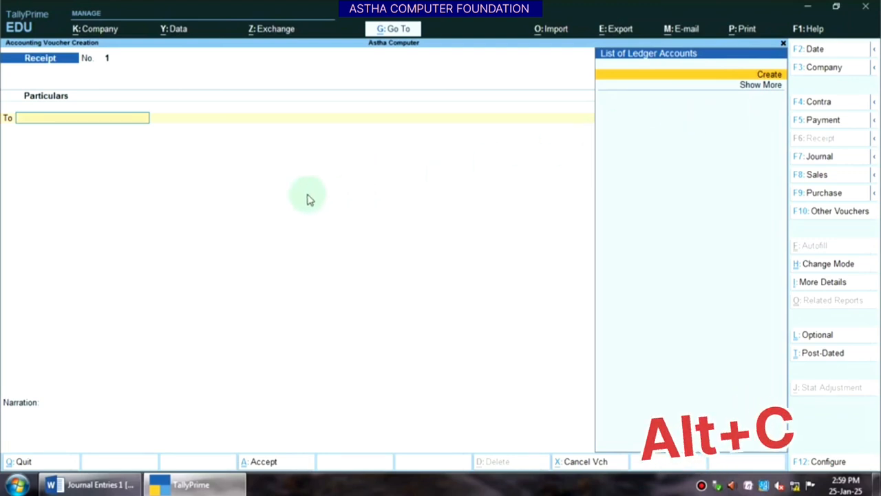
# - Create a ledger named Capital under the Capital Account group, keeping the default mailing, banking and tax registration details
pyautogui.hotkey('alt', 'c')
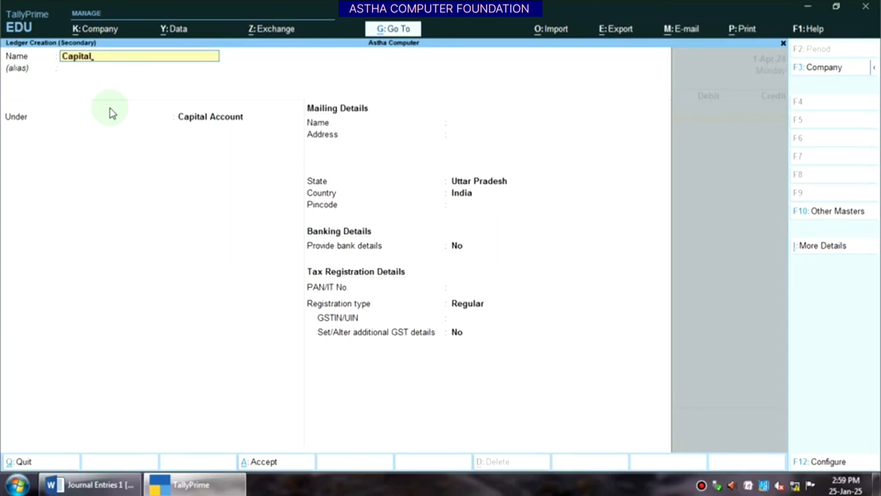
pyautogui.press('Return')
pyautogui.press('Return')
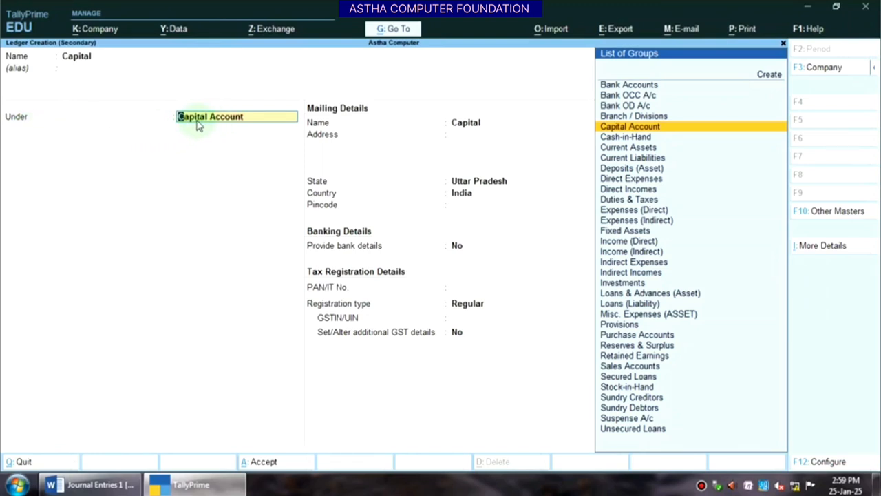
pyautogui.press('Return')
pyautogui.press('Return')
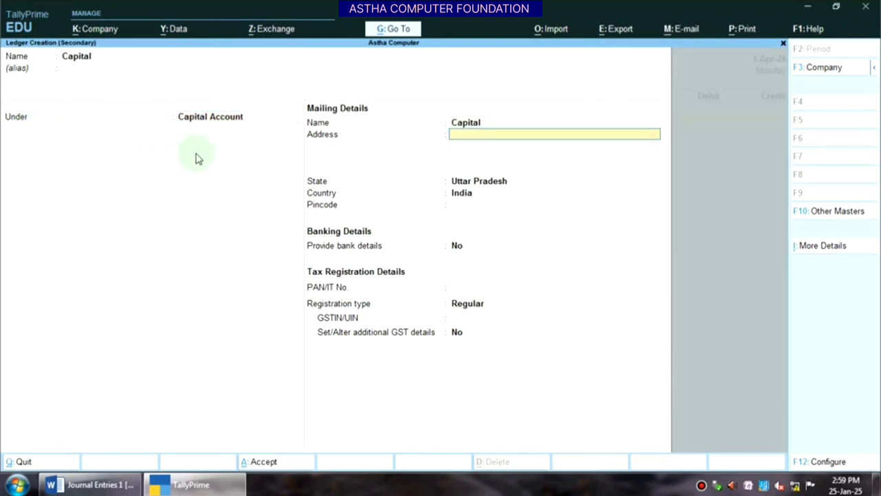
pyautogui.press('Return')
pyautogui.press('Return')
pyautogui.press('Return')
pyautogui.press('Return')
pyautogui.press('Return')
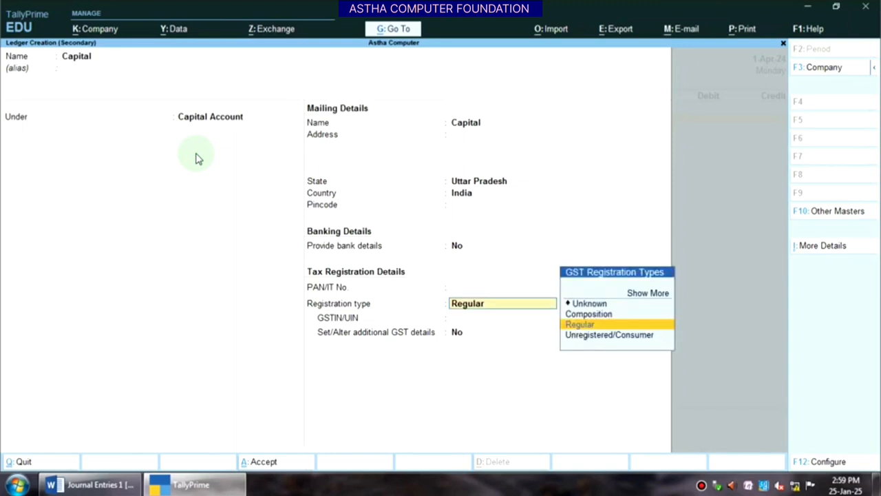
pyautogui.press('Return')
pyautogui.press('Return')
pyautogui.press('Return')
pyautogui.press('Return')
pyautogui.press('Return')
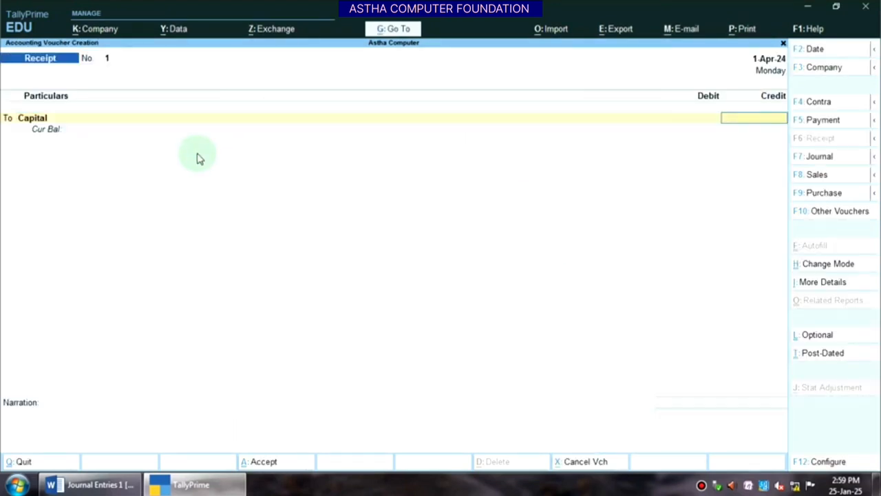
# - Credit 18000 to Capital in the Receipt voucher and choose Cash as the debit ledger
pyautogui.write('18000')
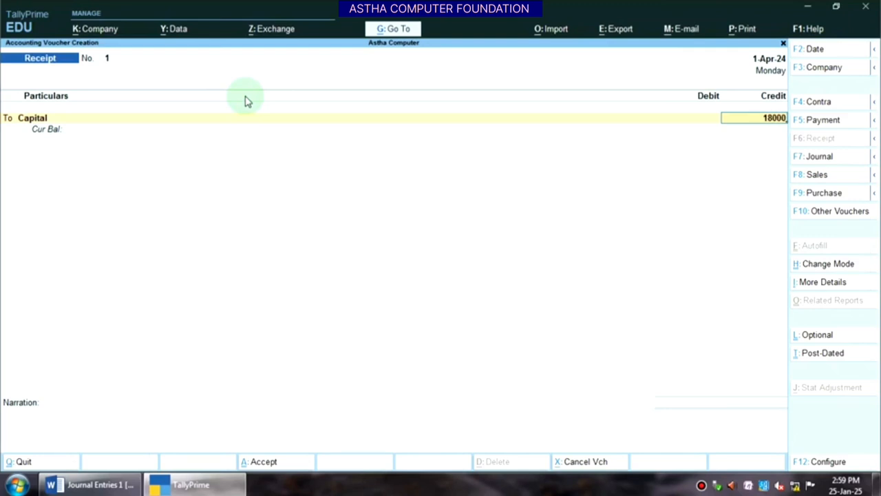
pyautogui.press('Return')
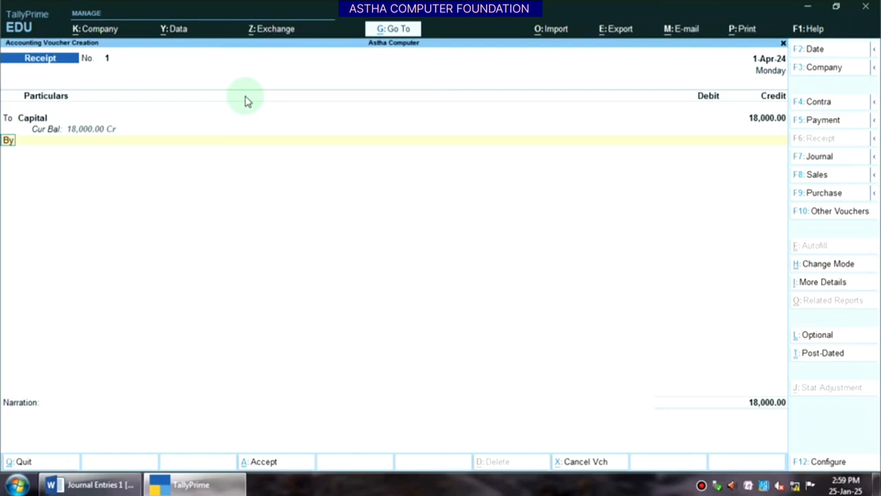
pyautogui.press('Return')
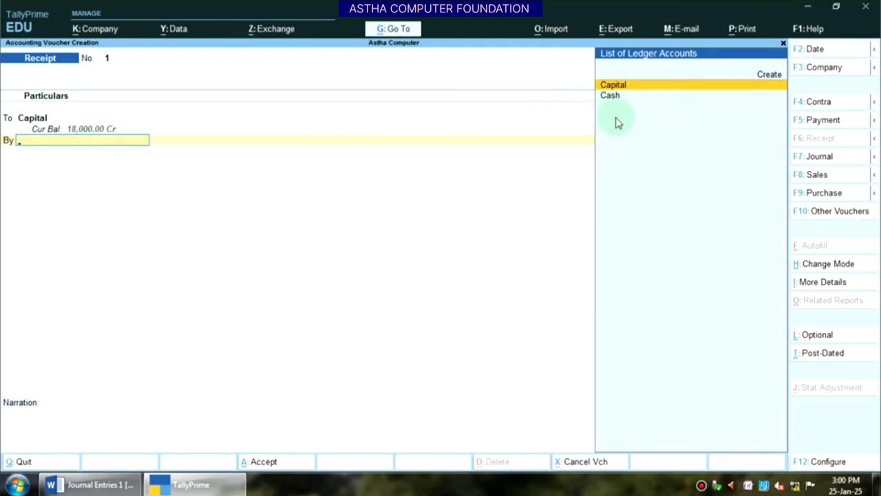
pyautogui.press('Down')
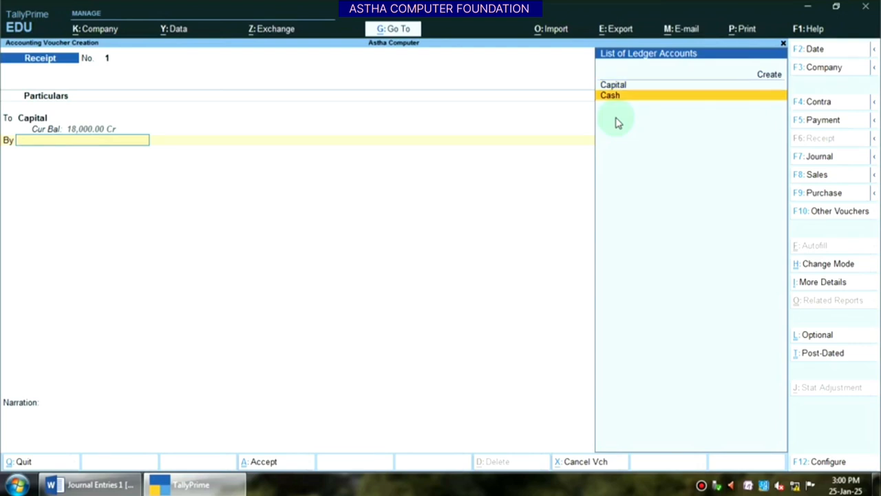
pyautogui.press('Return')
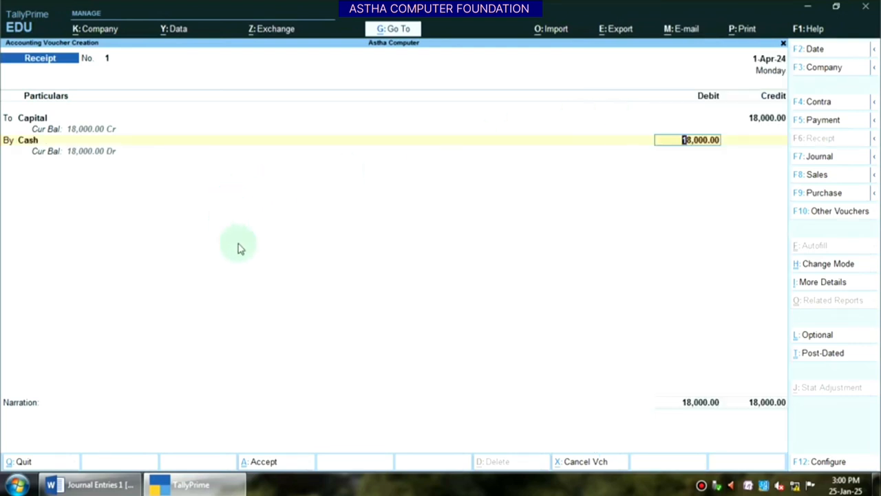
# - Check the first transaction in Word, accept the 18,000 Cash debit in TallyPrime and save the voucher with narration "(Being-commencement of business)"
pyautogui.click(91, 485)
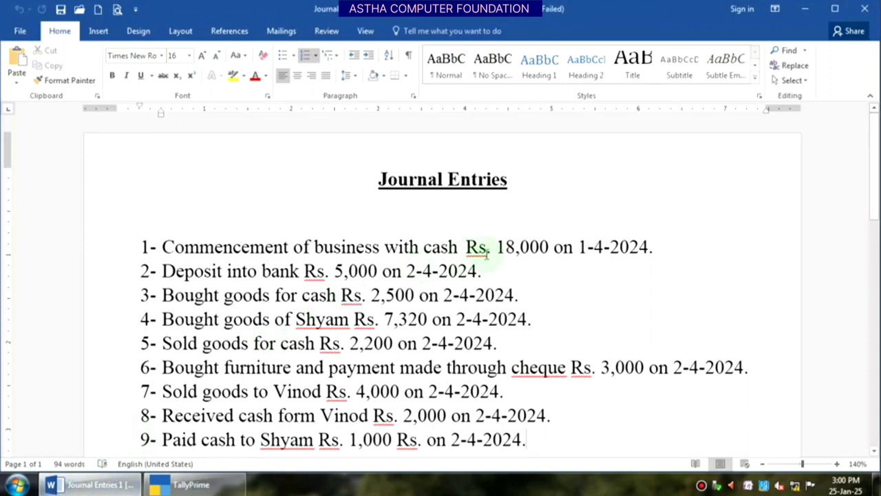
pyautogui.click(184, 485)
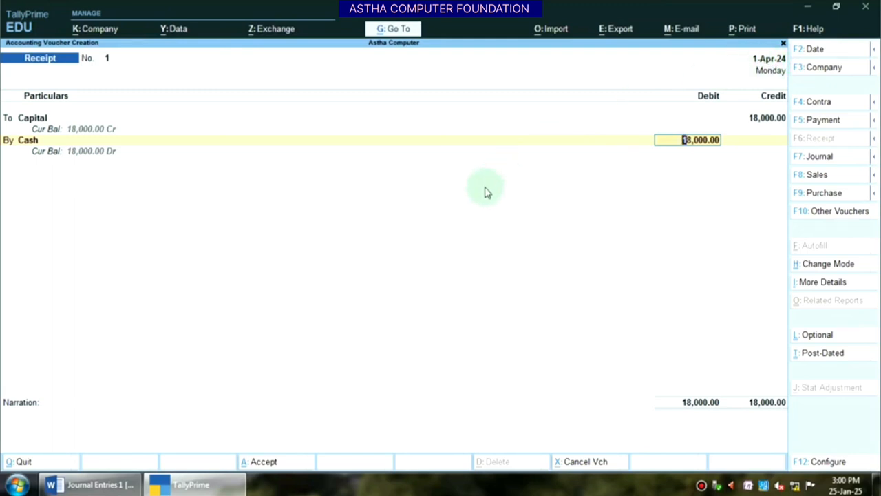
pyautogui.press('Return')
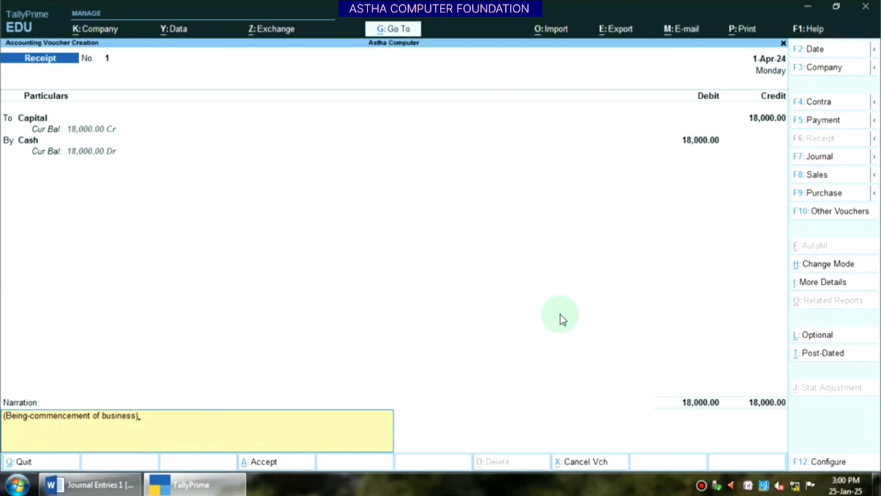
pyautogui.press('Return')
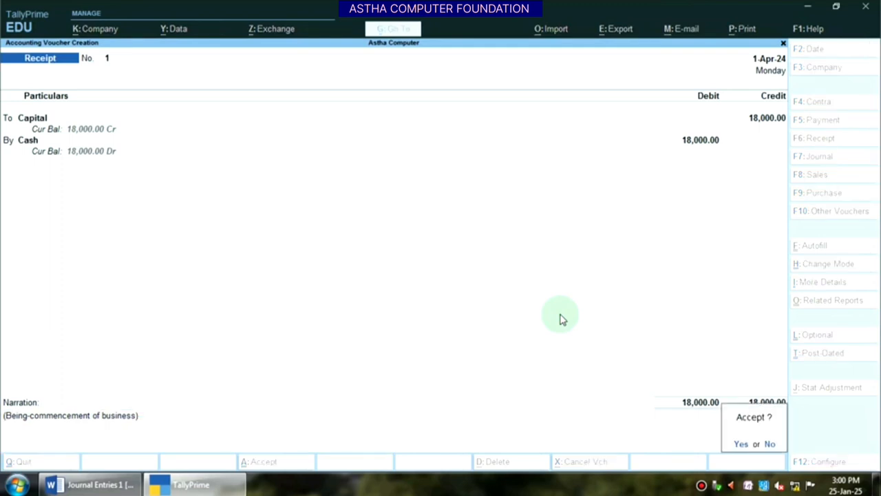
pyautogui.press('Return')
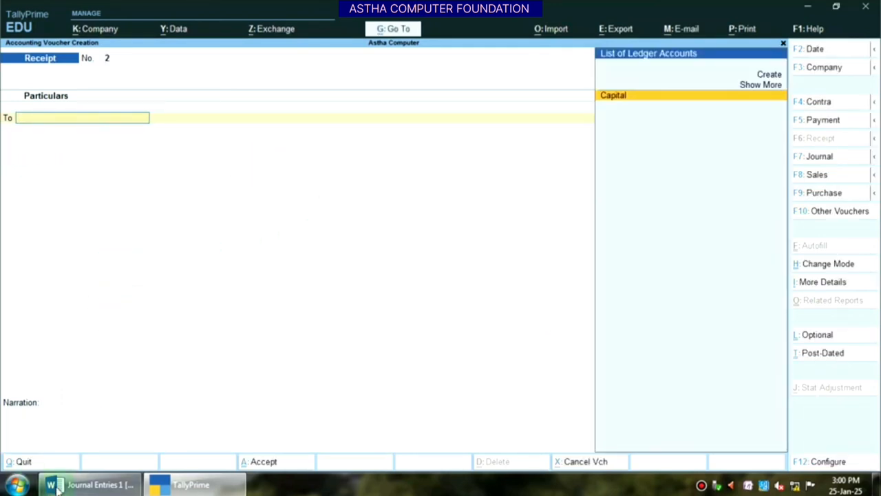
# - Check the second transaction in the Word journal list and switch to a Contra voucher in TallyPrime
pyautogui.click(80, 489)
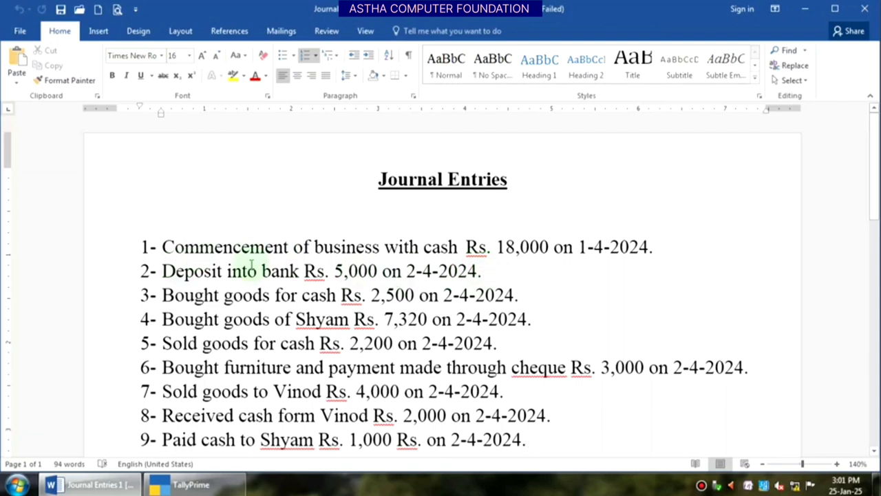
pyautogui.click(176, 488)
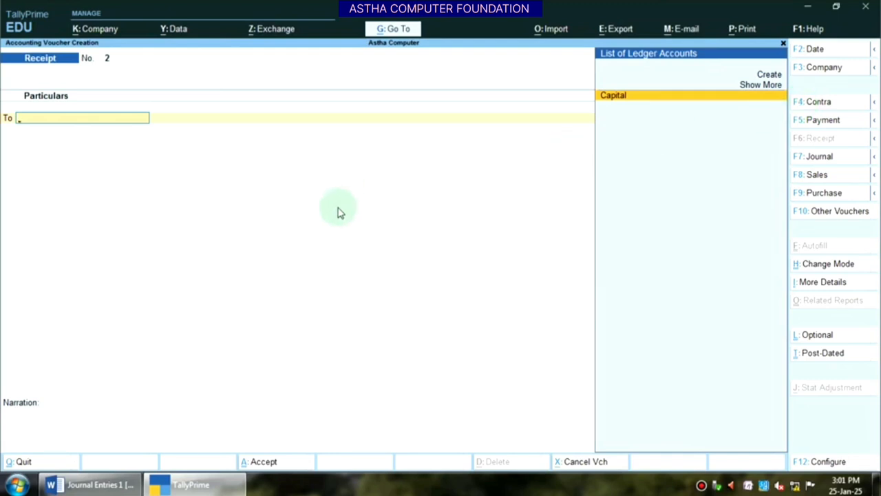
pyautogui.press('F4')
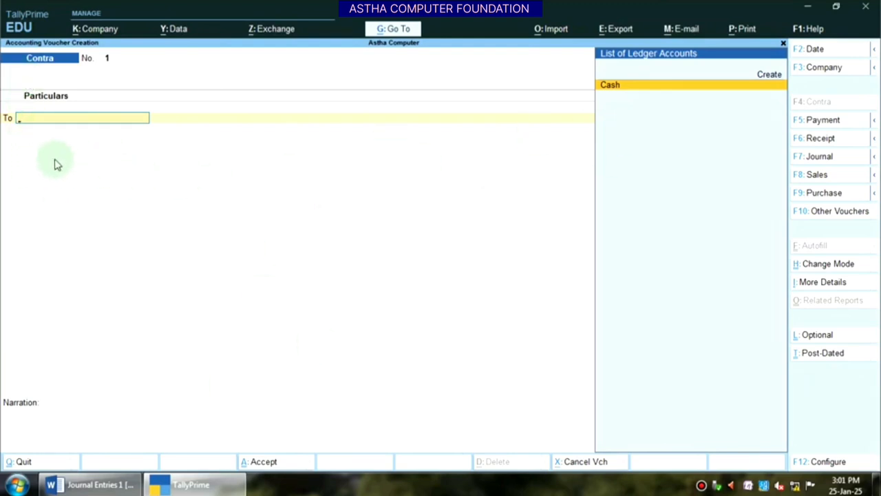
pyautogui.click(8, 122)
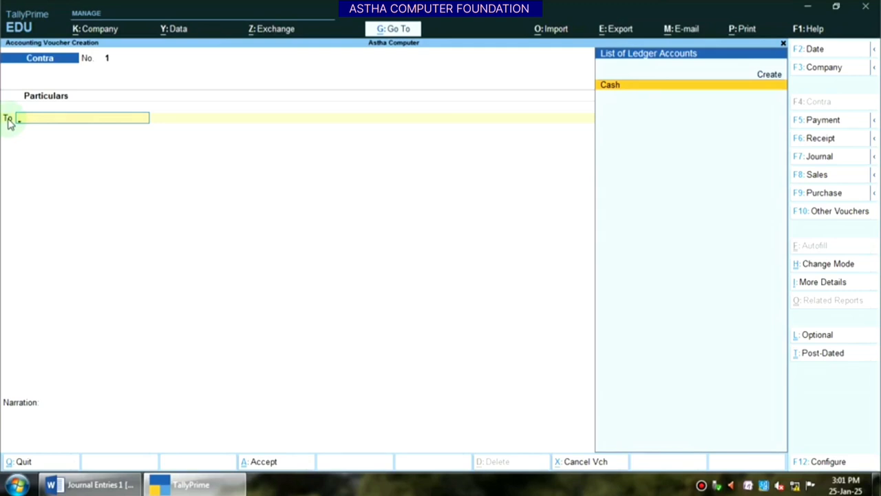
pyautogui.click(8, 119)
# - Check the bank deposit entry in Word and credit Cash with 5000 in the TallyPrime Contra voucher
pyautogui.click(90, 485)
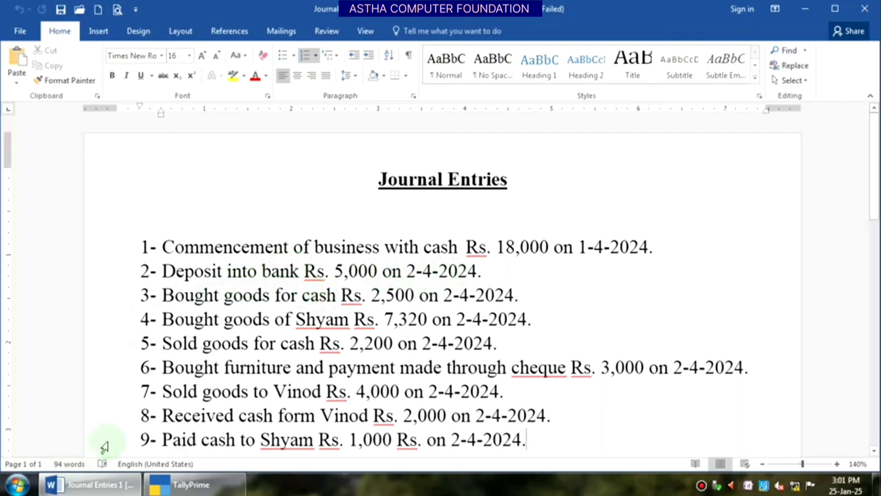
pyautogui.click(185, 485)
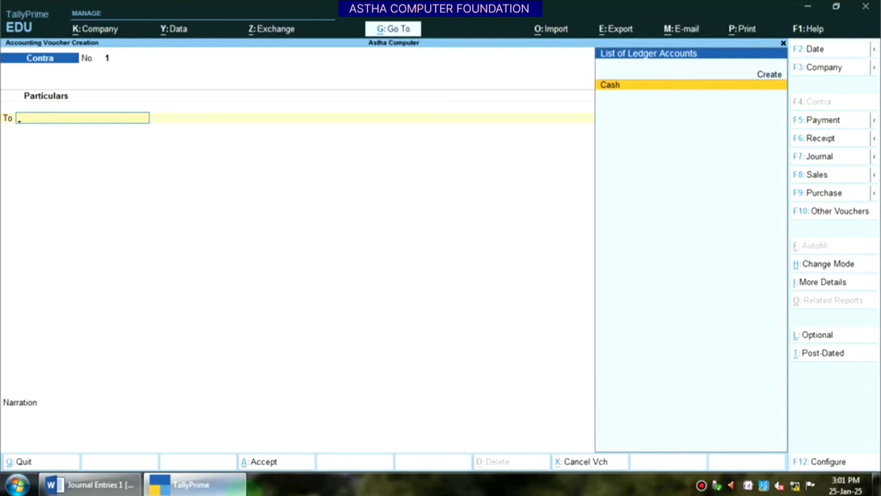
pyautogui.moveTo(234, 487)
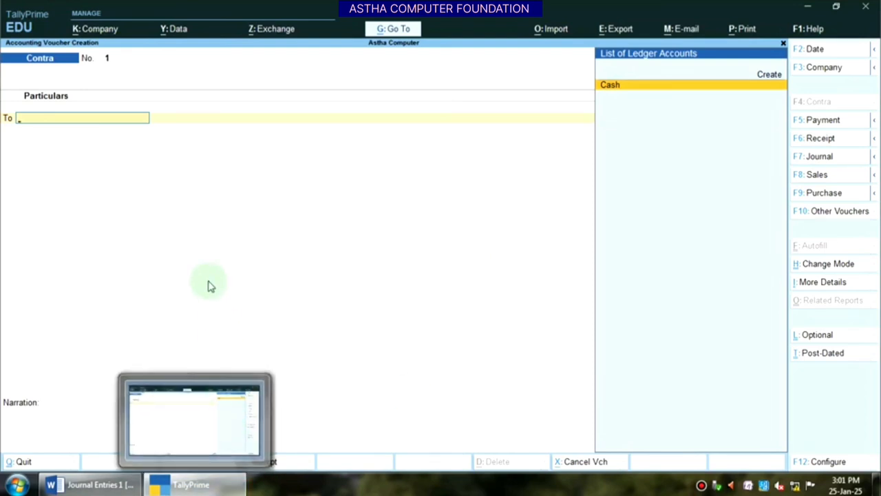
pyautogui.press('Return')
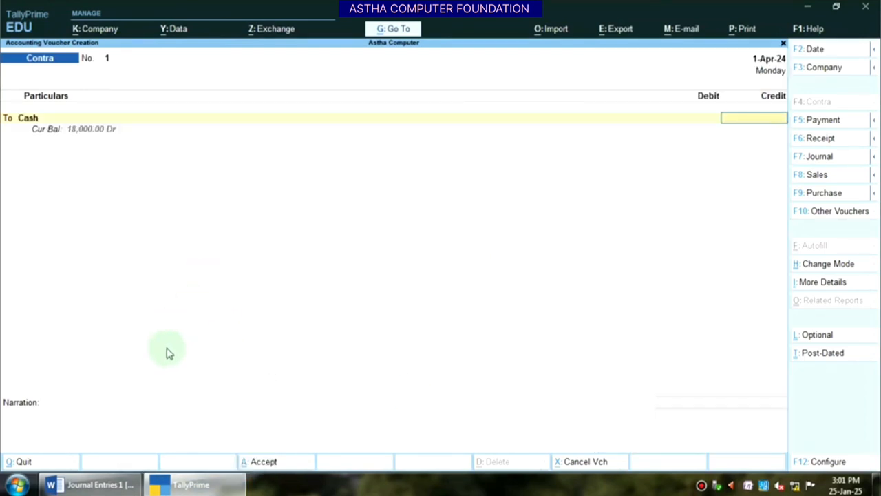
pyautogui.click(93, 484)
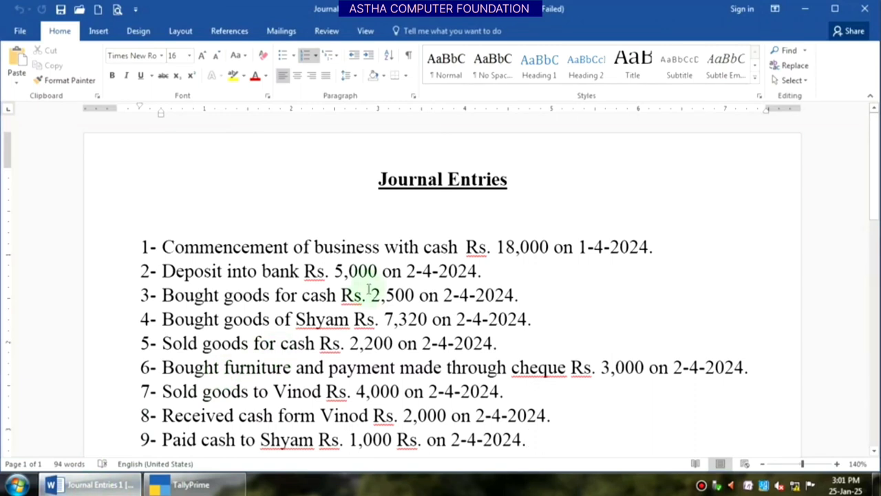
pyautogui.click(196, 484)
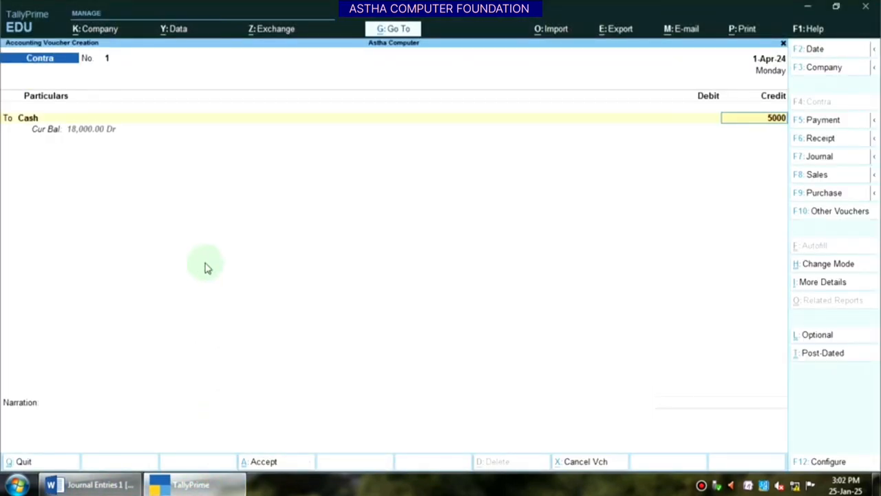
pyautogui.press('Return')
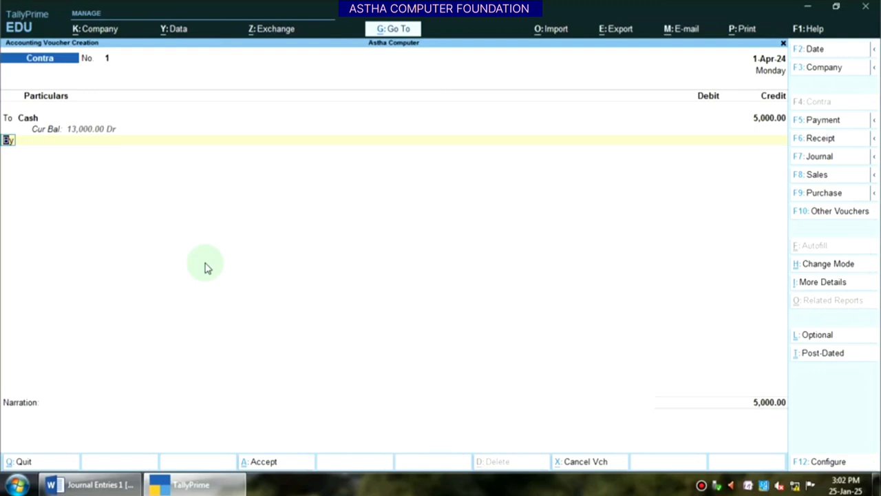
# - Start a new ledger named Bank for the voucher's debit line and place it under the Bank Accounts group
pyautogui.press('Return')
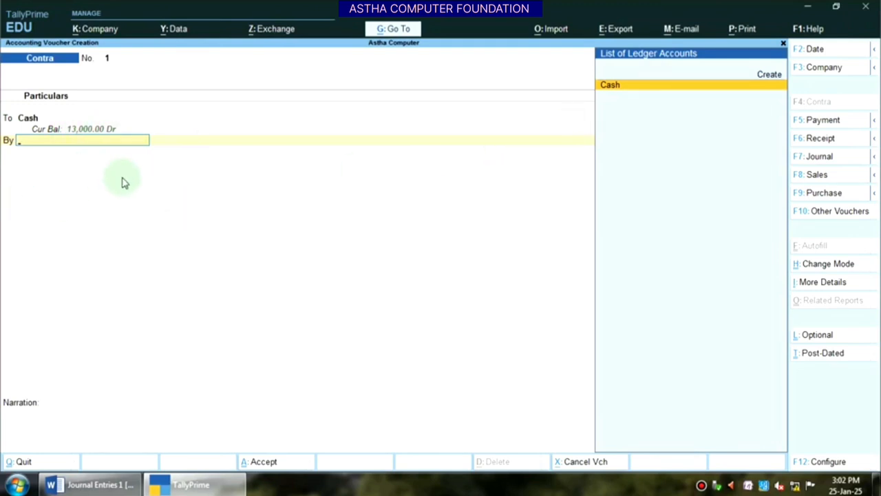
pyautogui.hotkey('alt', 'c')
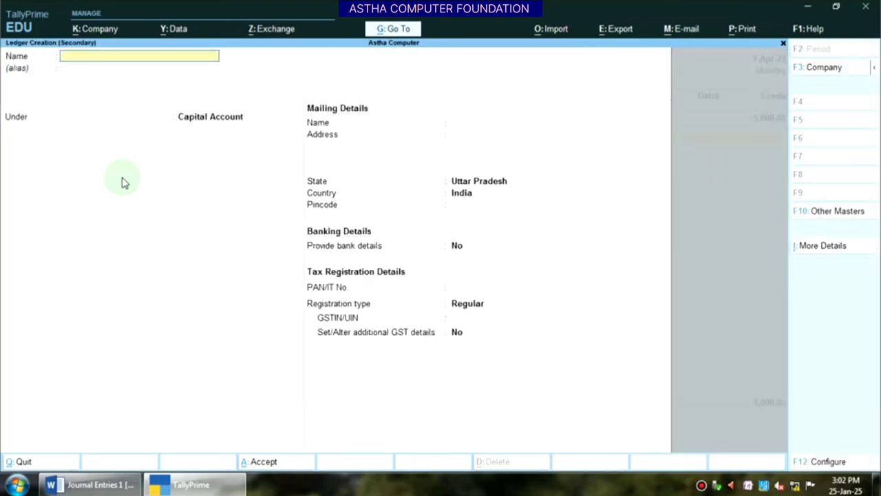
pyautogui.write('Bank')
pyautogui.press('Return')
pyautogui.press('Return')
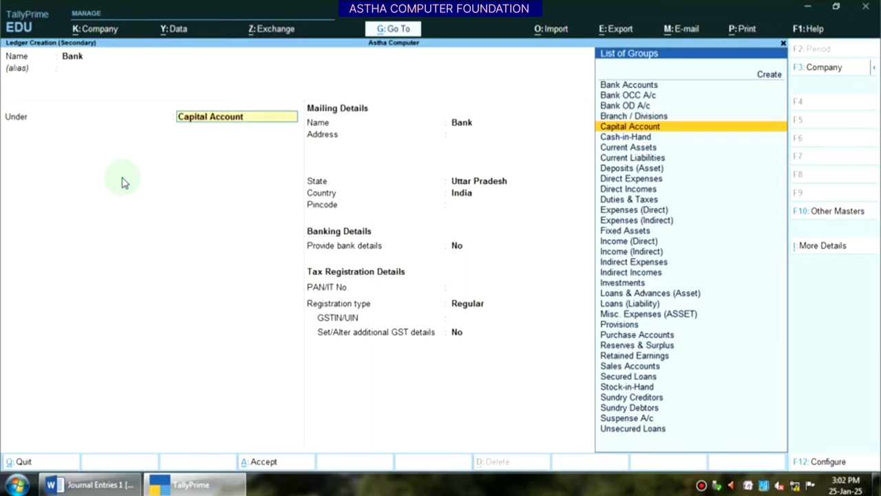
pyautogui.write('B')
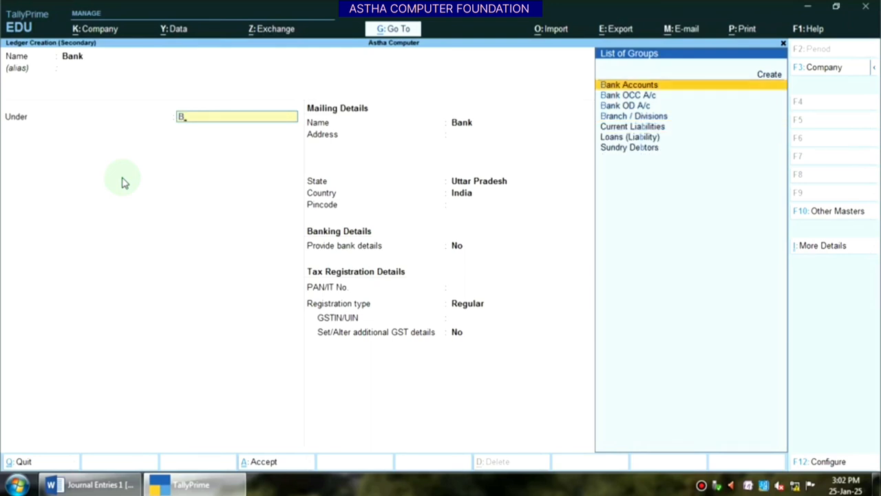
pyautogui.press('Return')
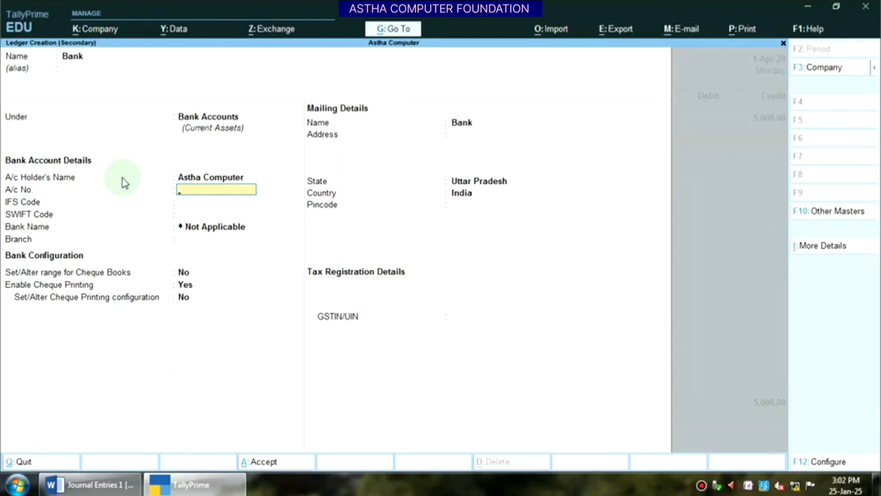
# - Enter the bank account number in the Bank ledger and keep the remaining bank details and cheque configuration at their defaults
pyautogui.write('98979777')
pyautogui.press('Return')
pyautogui.press('Return')
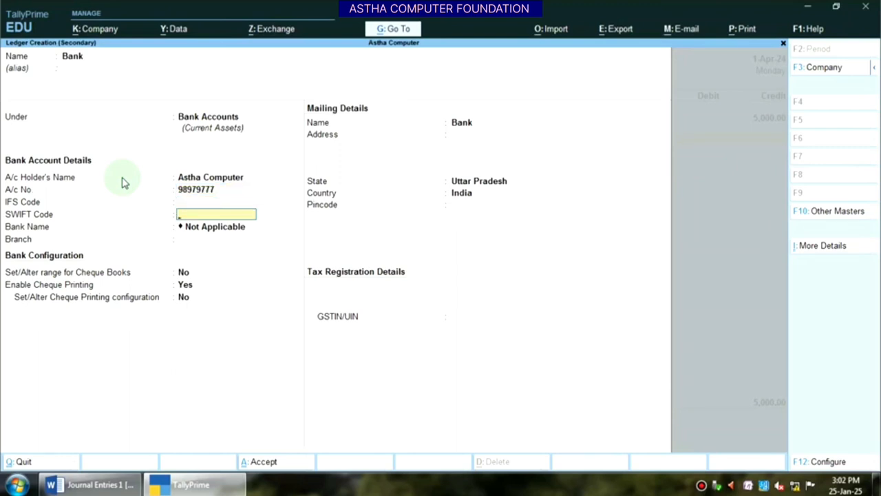
pyautogui.press('Return')
pyautogui.press('Return')
pyautogui.press('Return')
pyautogui.press('Return')
pyautogui.press('Return')
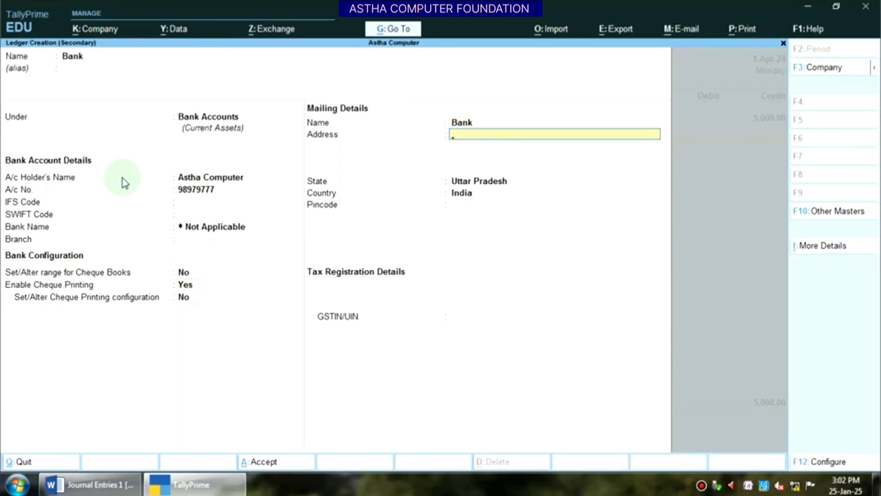
# - Fill in the Bank ledger's mailing address, keep Uttar Pradesh and India, and save the ledger
pyautogui.press('Return')
pyautogui.press('Return')
pyautogui.press('Return')
pyautogui.press('Return')
pyautogui.press('Return')
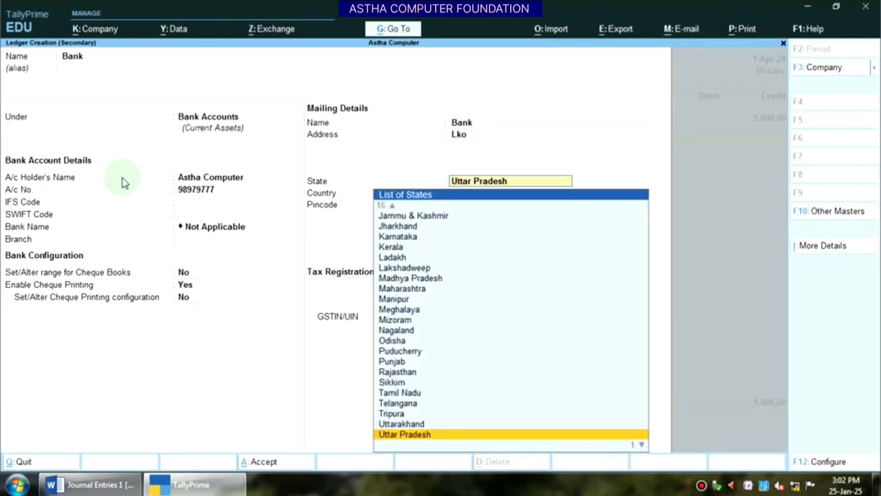
pyautogui.press('Return')
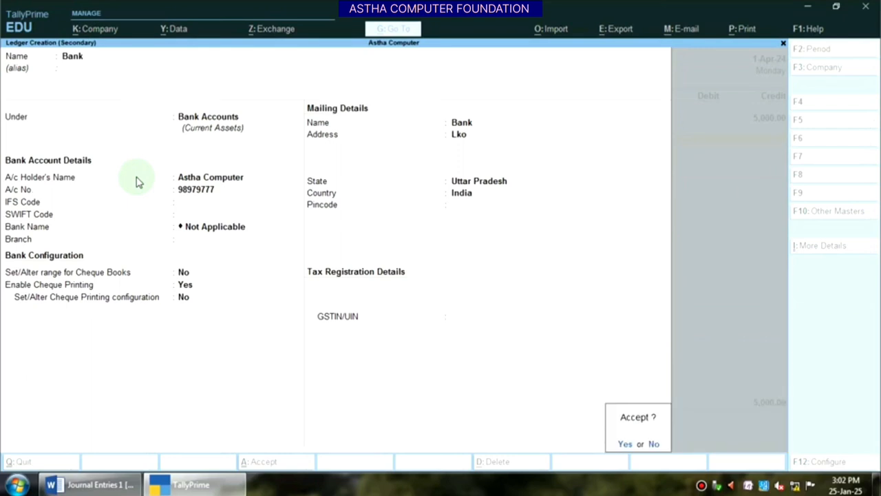
pyautogui.press('Return')
# - Accept the 5,000 Bank debit and complete its Cash allocation with denominations of 2 × 2000 and 2 × 500
pyautogui.press('Return')
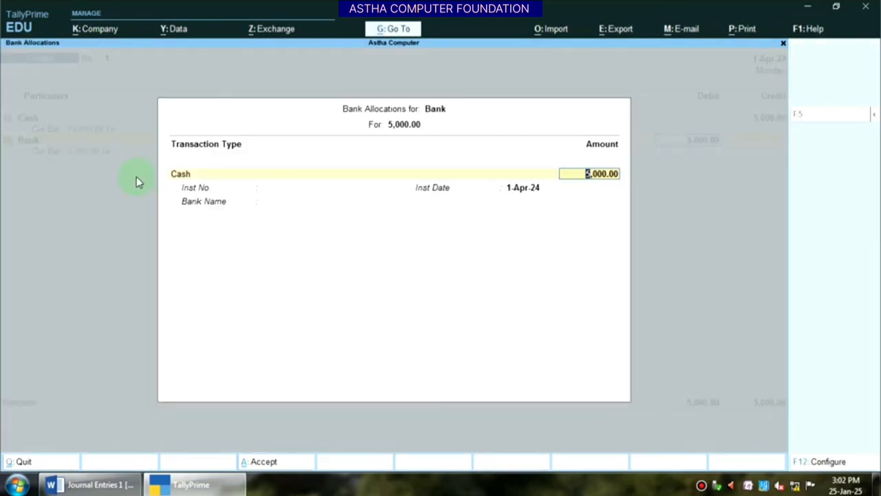
pyautogui.press('Return')
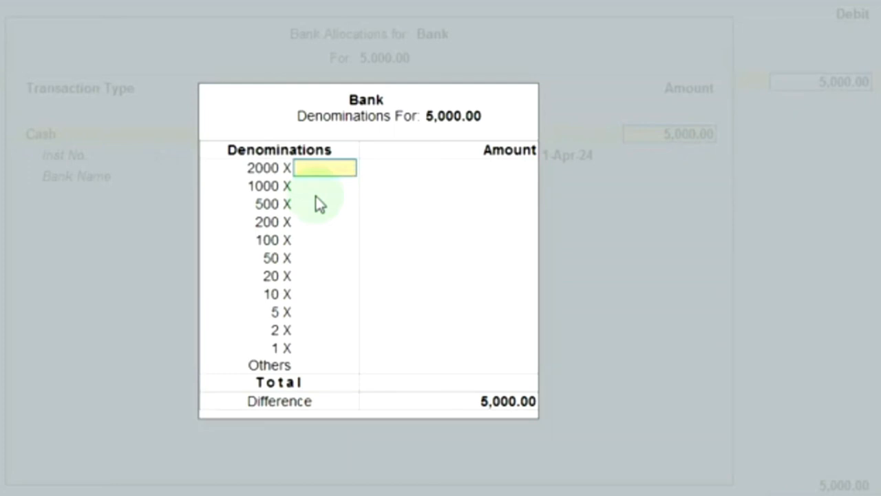
pyautogui.write('2')
pyautogui.press('Return')
pyautogui.press('Return')
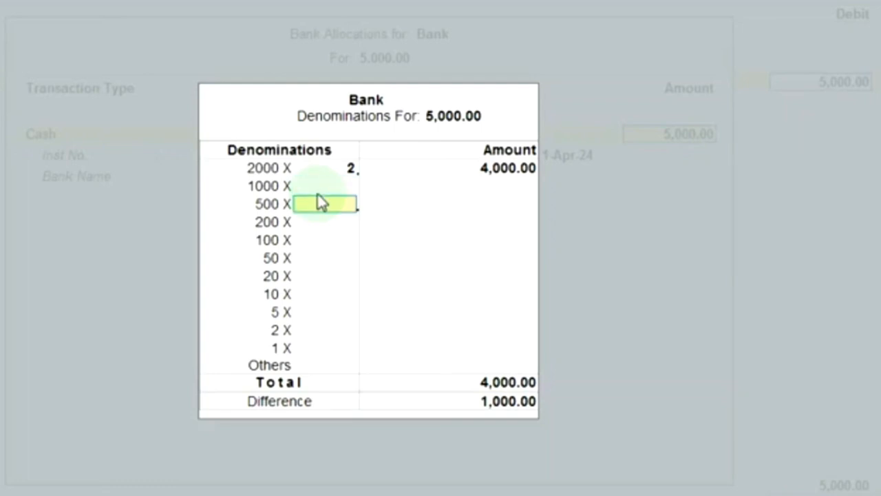
pyautogui.write('2')
pyautogui.press('Return')
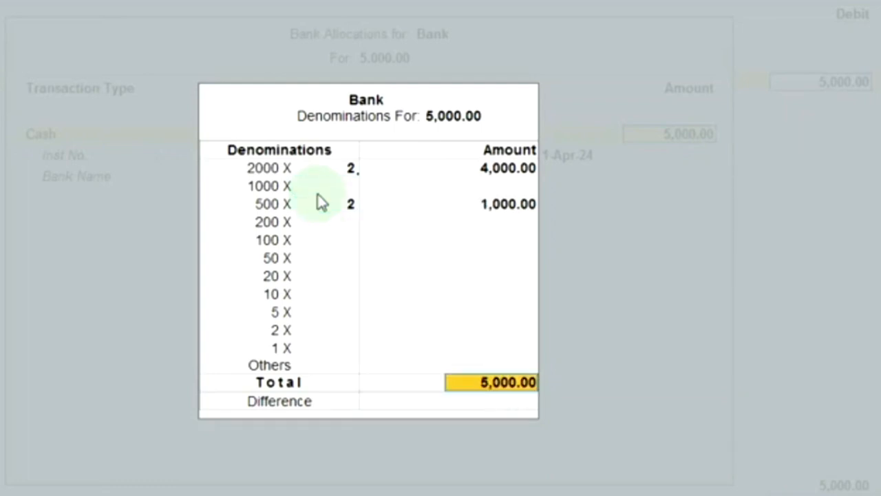
pyautogui.press('Return')
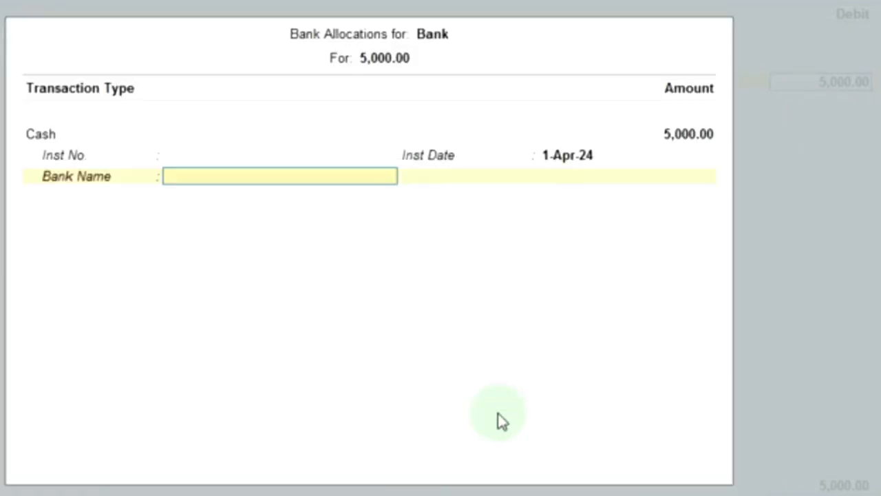
pyautogui.press('Return')
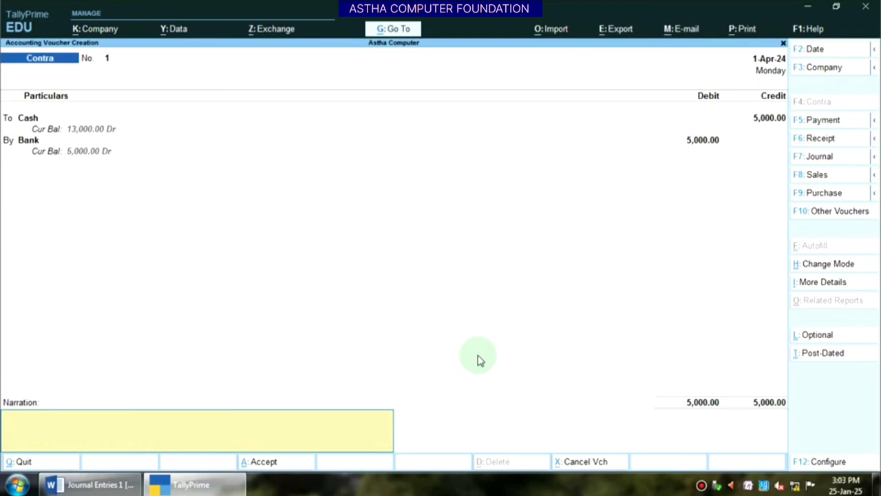
# - Check the deposit date in Word, set the Contra voucher date to 2-4-2024 and save it with narration "(Being-Deposit cash)"
pyautogui.click(64, 485)
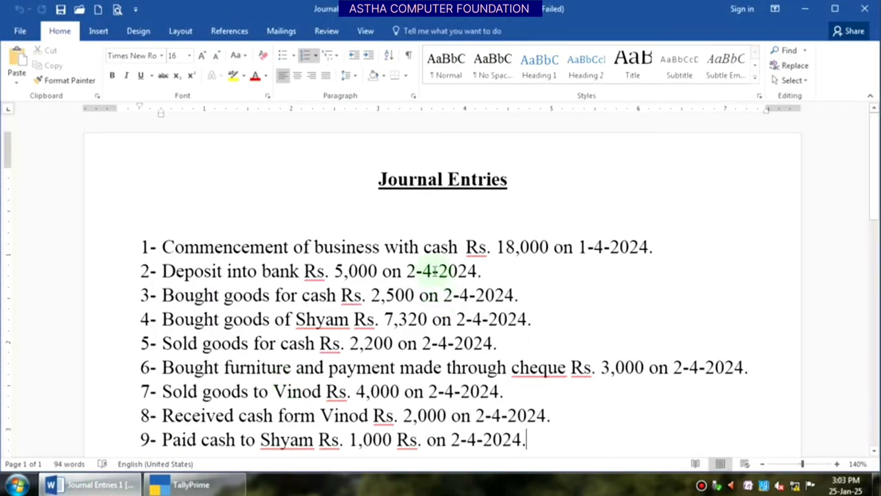
pyautogui.click(192, 486)
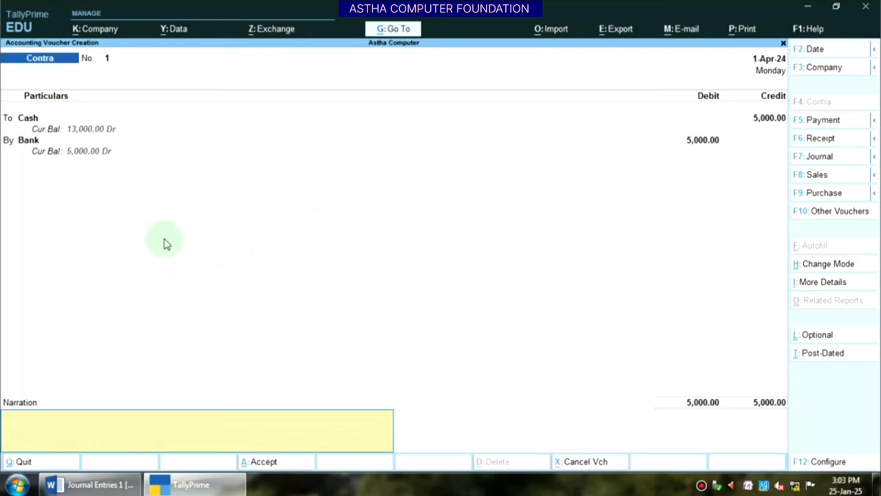
pyautogui.press('F2')
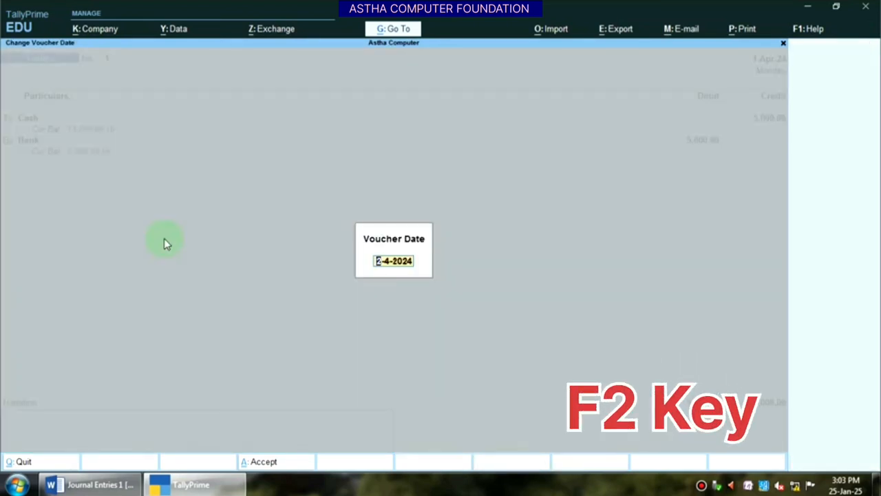
pyautogui.press('Return')
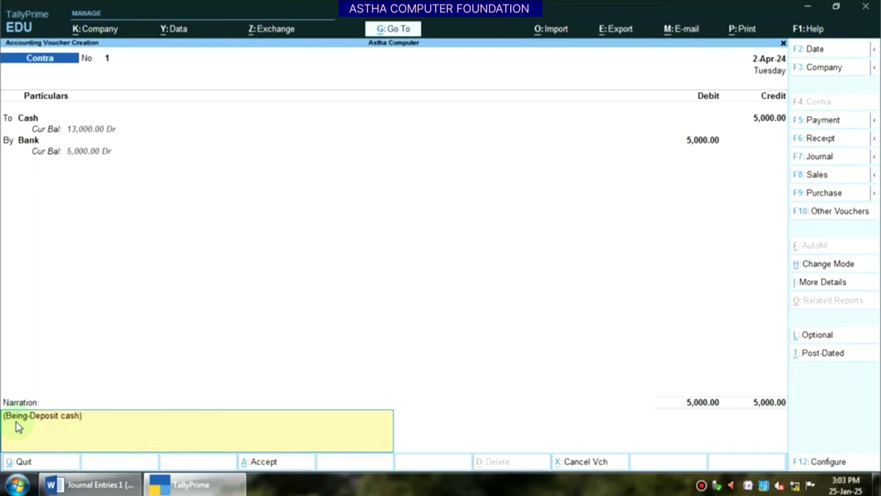
pyautogui.press('Return')
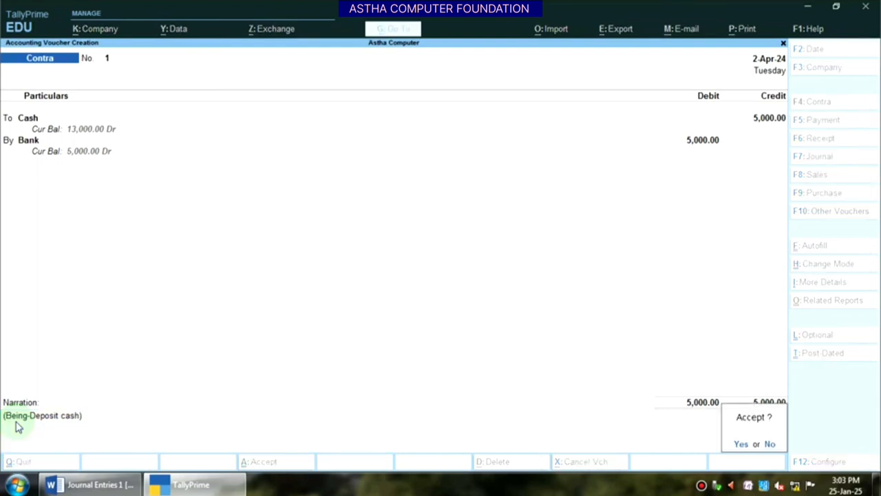
pyautogui.press('Return')
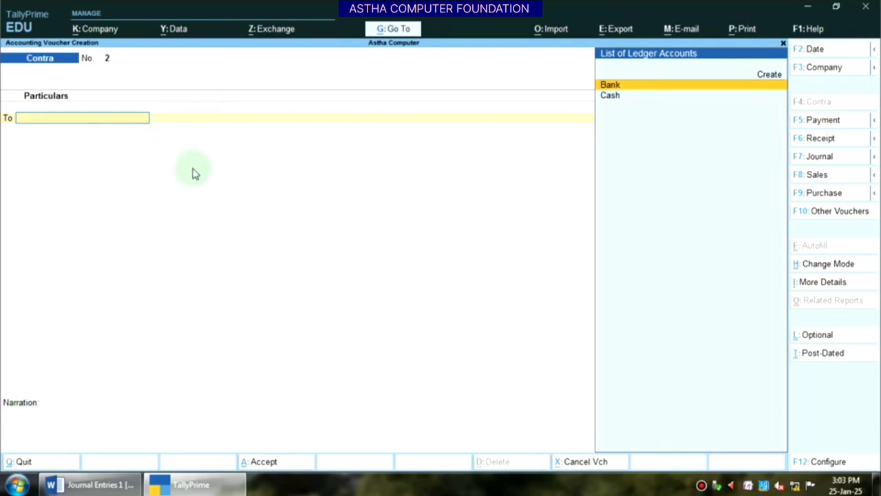
# - Check the third transaction in Word, open a Purchase voucher in TallyPrime in As Voucher mode and leave the supplier invoice number blank
pyautogui.click(84, 484)
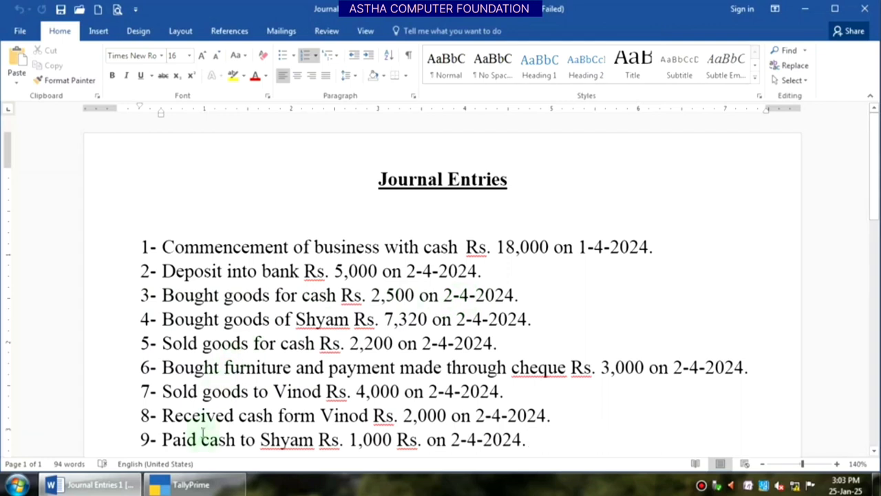
pyautogui.click(192, 484)
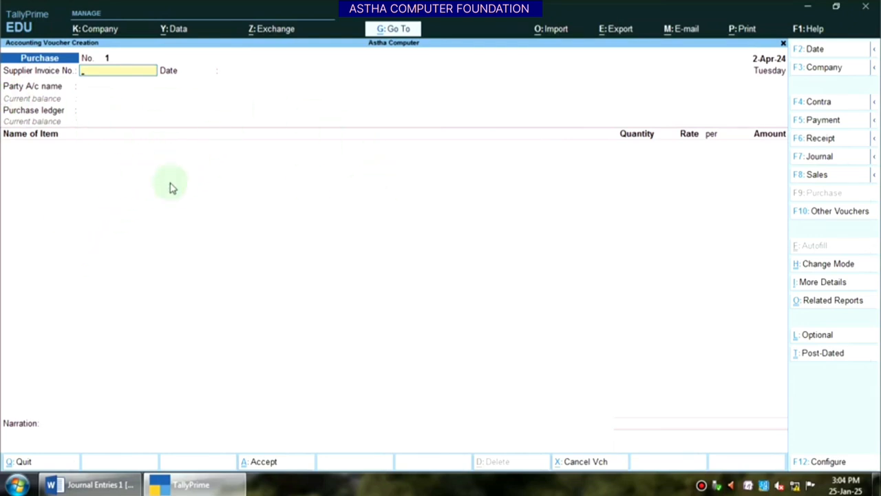
pyautogui.hotkey('ctrl', 'h')
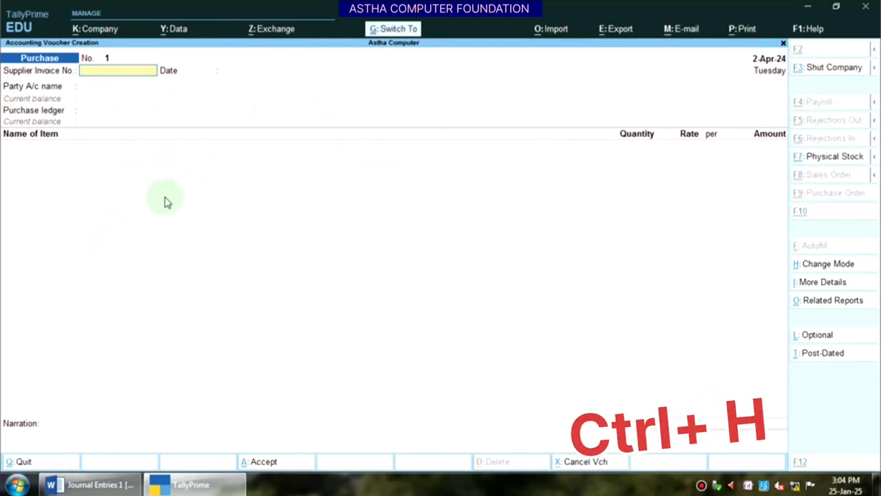
pyautogui.hotkey('ctrl', 'h')
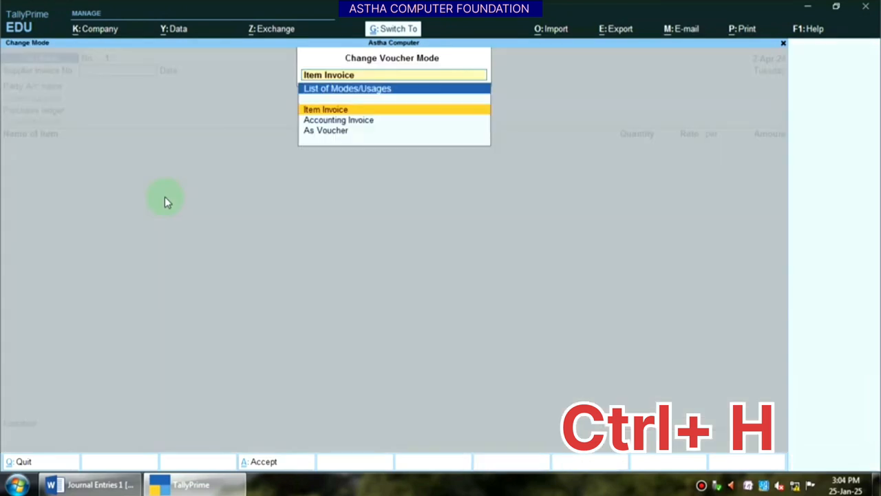
pyautogui.press('Down')
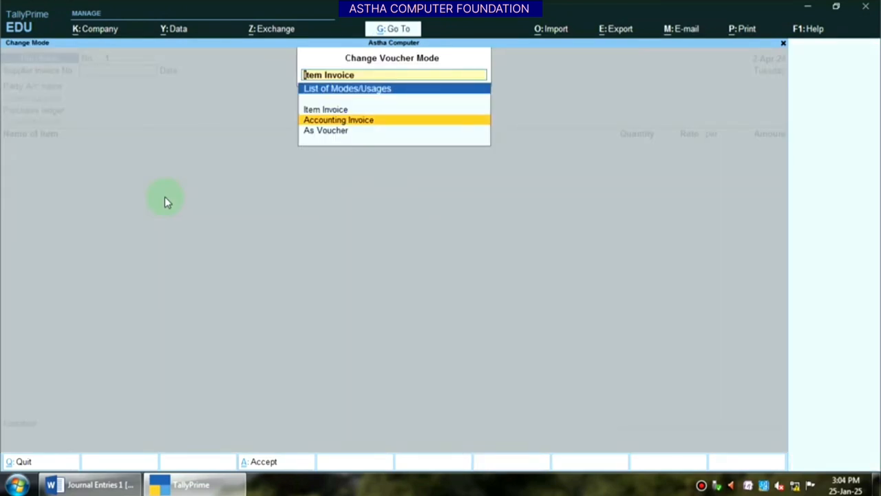
pyautogui.press('Down')
pyautogui.press('Return')
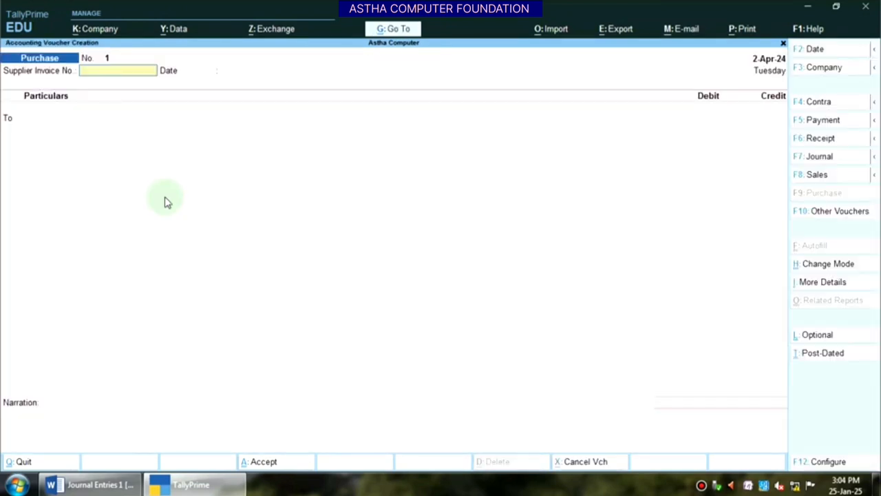
pyautogui.press('Return')
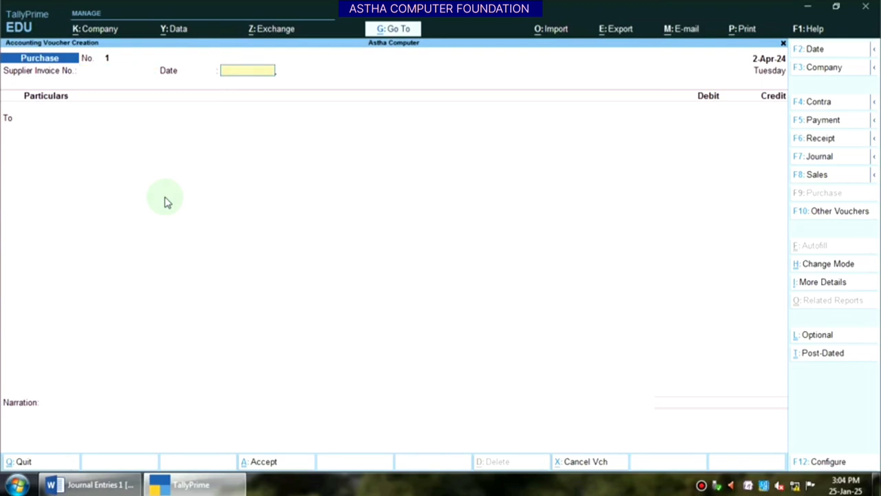
# - Credit Cash with 2,500 in the Purchase voucher, leaving the supplier invoice date and the receipt details blank
pyautogui.press('Return')
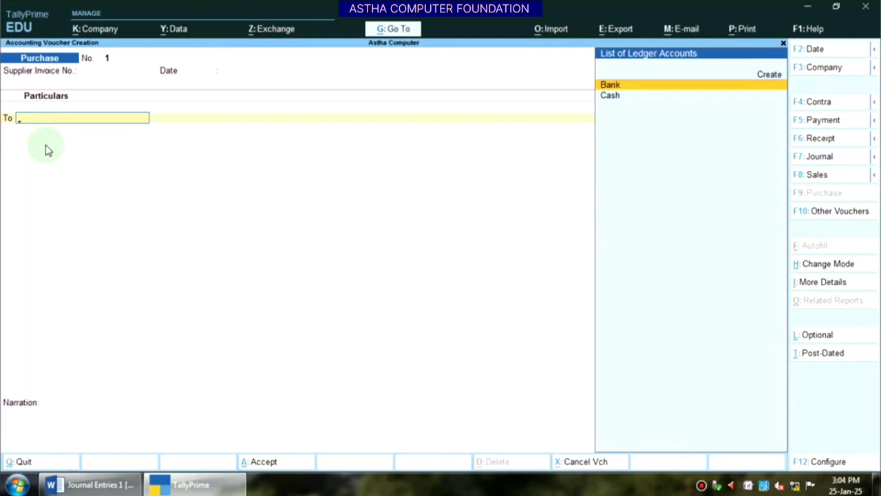
pyautogui.press('Down')
pyautogui.press('Return')
pyautogui.press('Return')
pyautogui.press('Return')
pyautogui.press('Return')
pyautogui.press('Return')
pyautogui.press('Return')
pyautogui.press('Return')
pyautogui.press('Return')
pyautogui.press('Return')
pyautogui.press('Return')
pyautogui.press('Return')
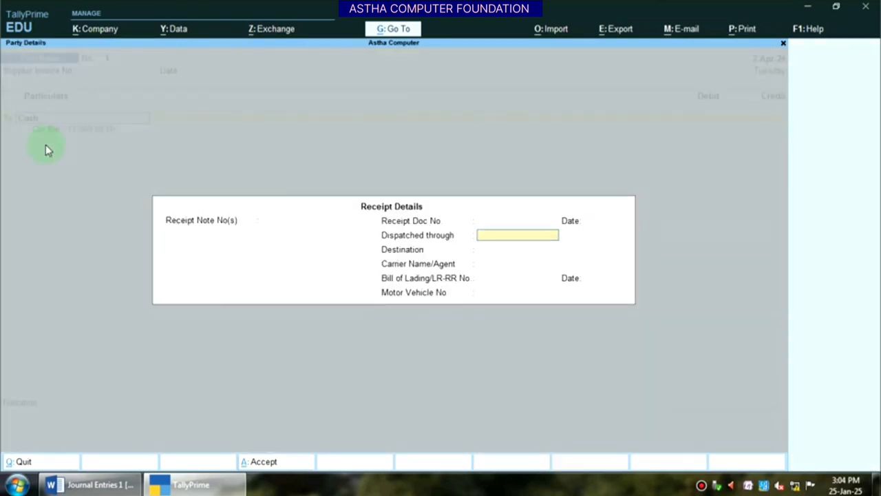
pyautogui.press('Return')
pyautogui.press('Return')
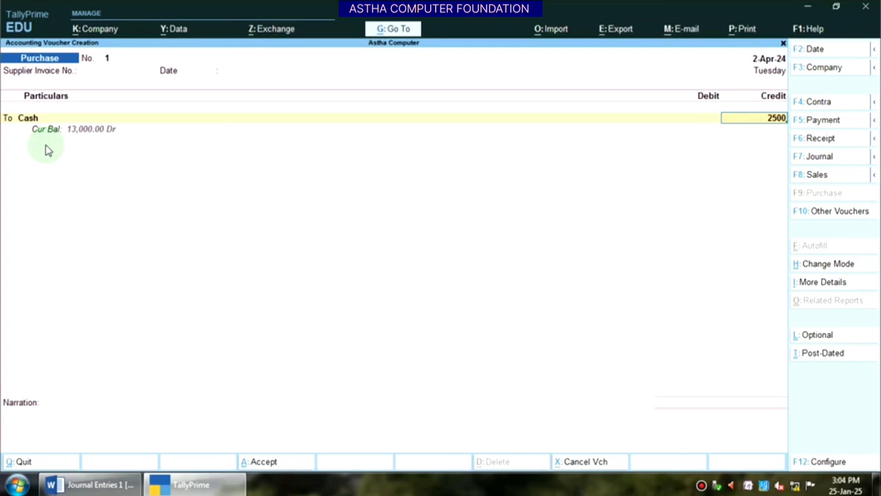
pyautogui.press('Return')
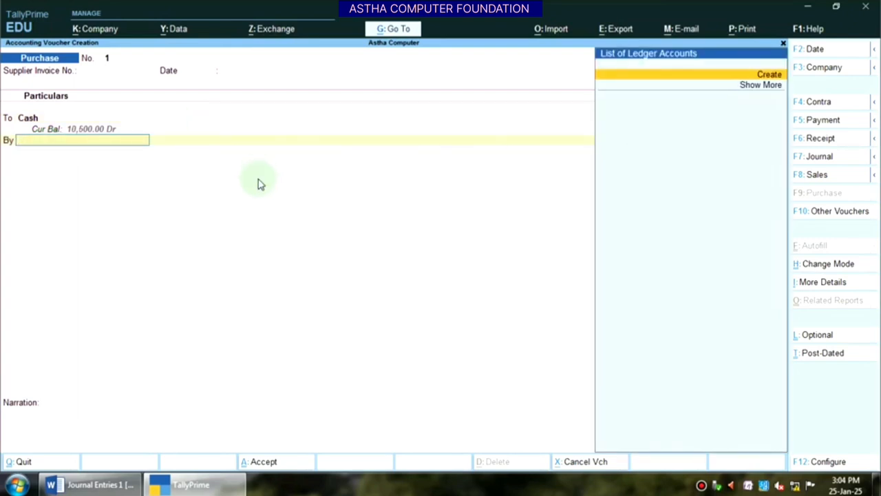
# - Create a ledger named Purchase under Purchase Accounts, keeping the default ledger type, HSN/SAC and GST rate details
pyautogui.hotkey('alt', 'c')
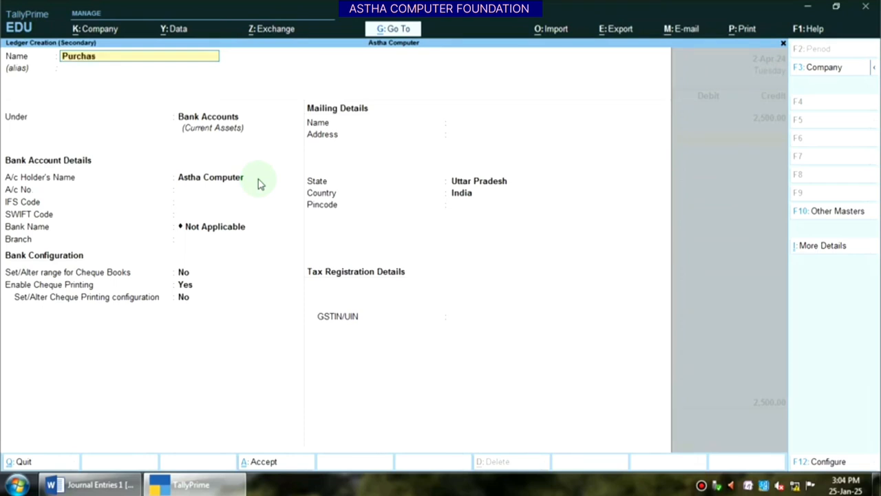
pyautogui.press('Return')
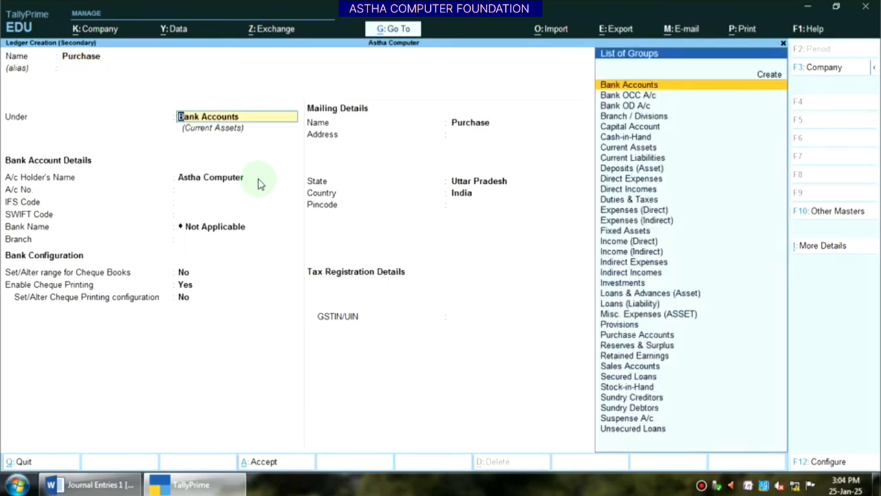
pyautogui.write('P')
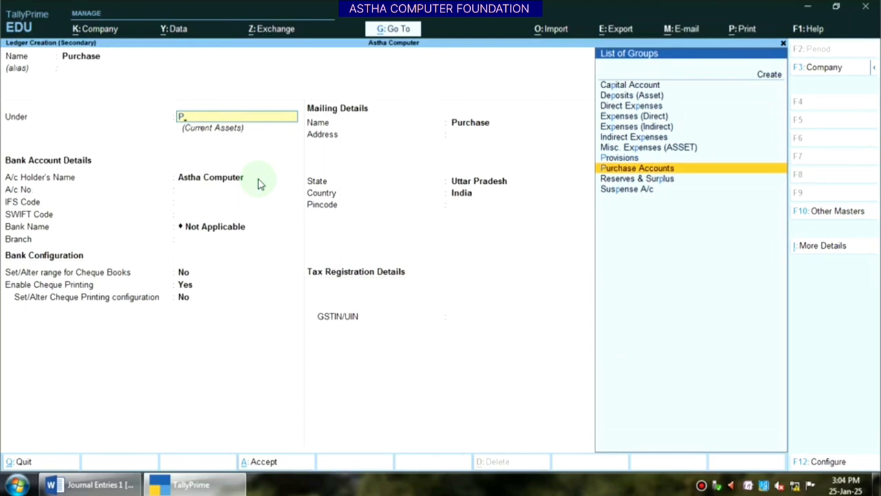
pyautogui.press('Return')
pyautogui.press('Return')
pyautogui.press('Return')
pyautogui.press('Return')
pyautogui.press('Return')
pyautogui.press('Return')
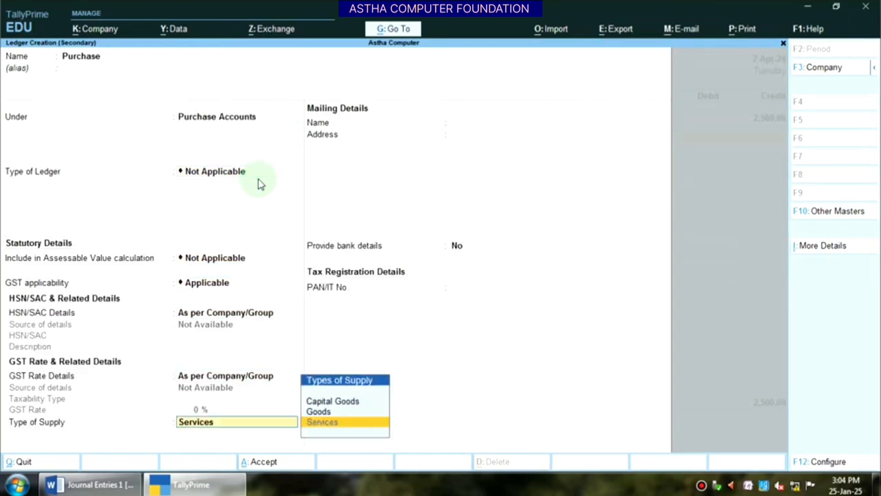
# - Set the Purchase ledger's type of supply to Goods, save it, and skip the inventory allocation
pyautogui.press('Up')
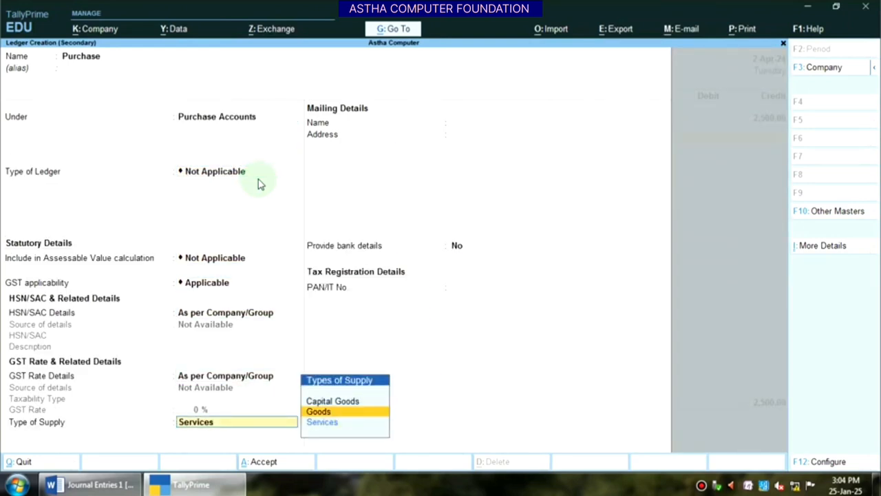
pyautogui.press('Return')
pyautogui.press('Return')
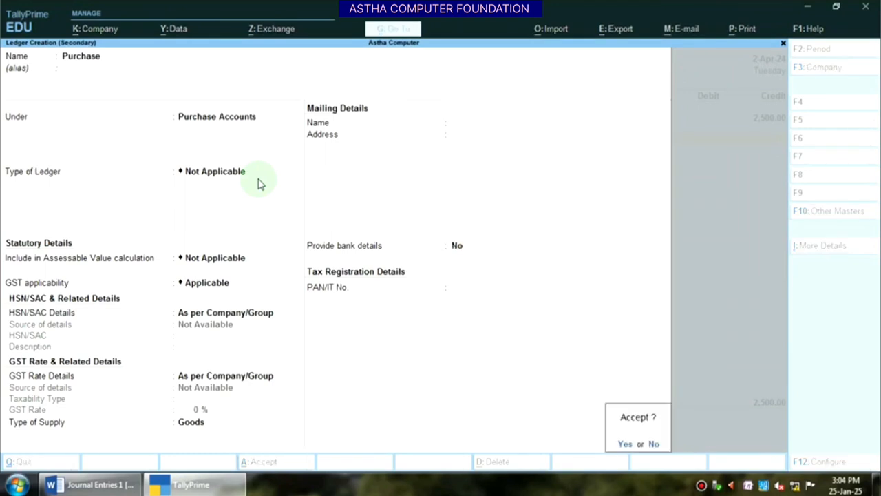
pyautogui.press('Return')
pyautogui.press('Escape')
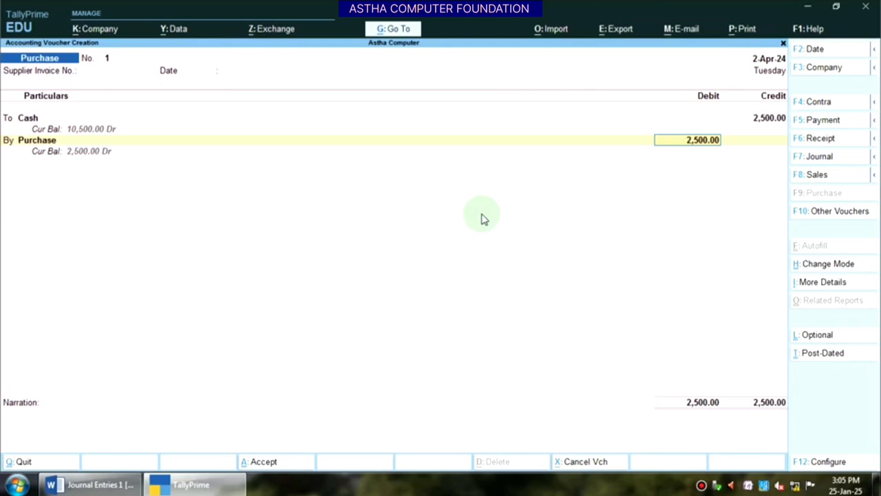
# - Accept the 2,500 Purchase debit, leave the narration blank and save the Purchase voucher
pyautogui.press('Return')
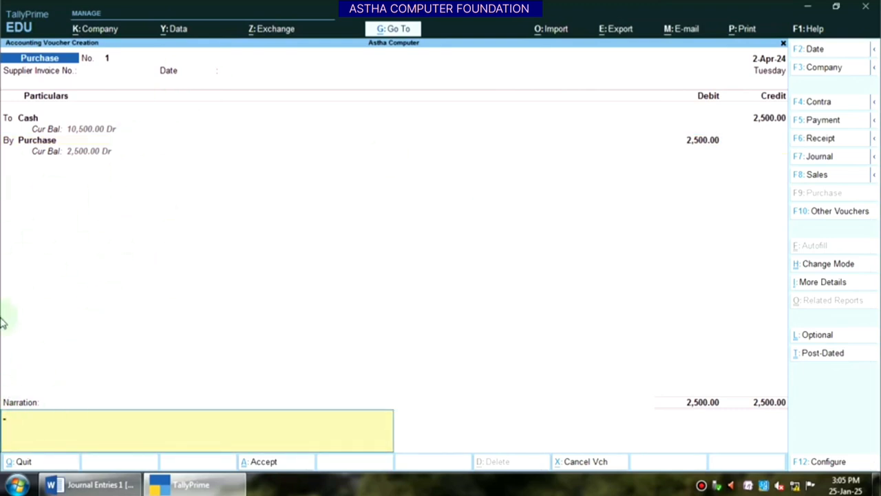
pyautogui.press('Return')
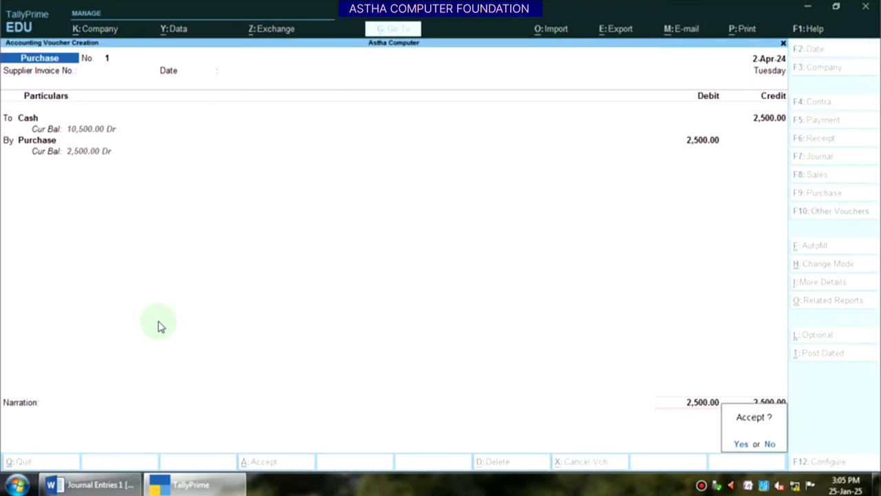
pyautogui.press('Return')
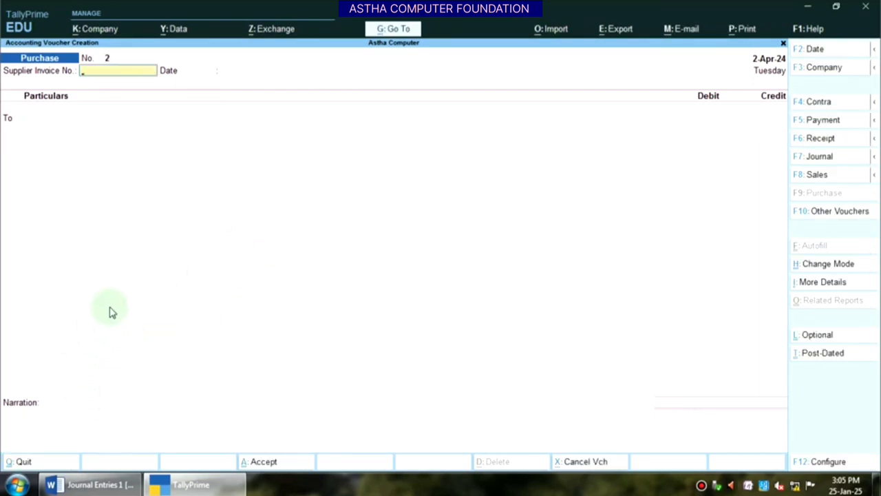
# - Check the fourth transaction in Word, return to TallyPrime and leave the new Purchase voucher's supplier invoice number and date blank
pyautogui.hotkey('alt', 'Tab')
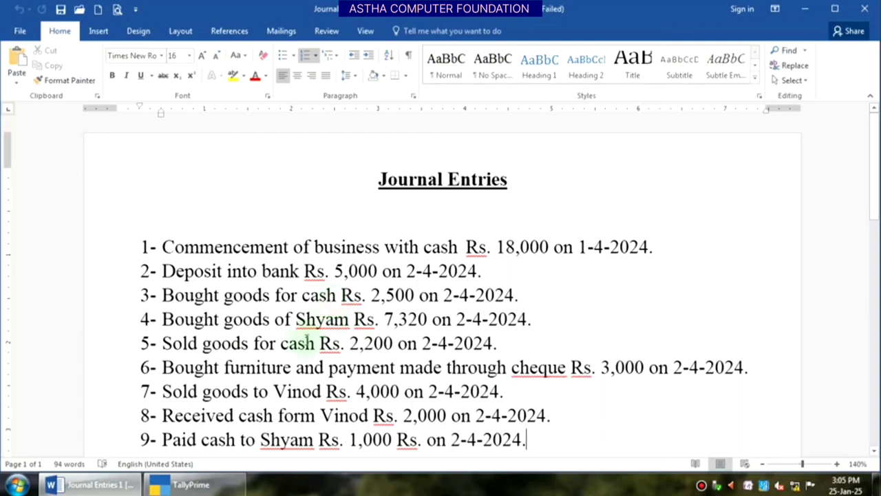
pyautogui.click(203, 484)
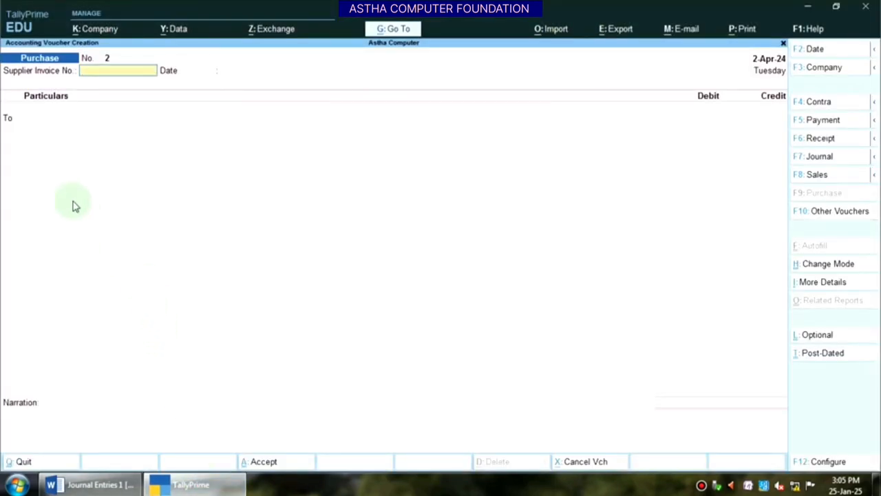
pyautogui.press('Return')
pyautogui.press('Return')
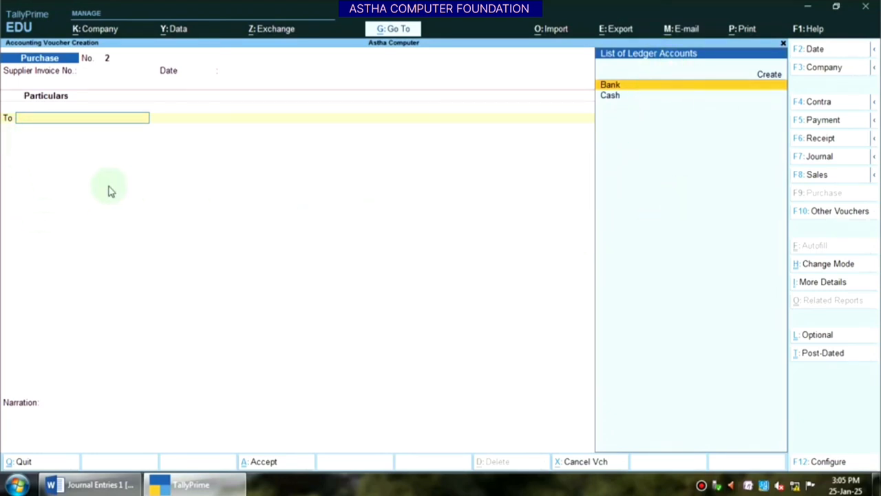
# - Create a ledger for the supplier in the fourth transaction under the Sundry Creditors group
pyautogui.press('ctrl')
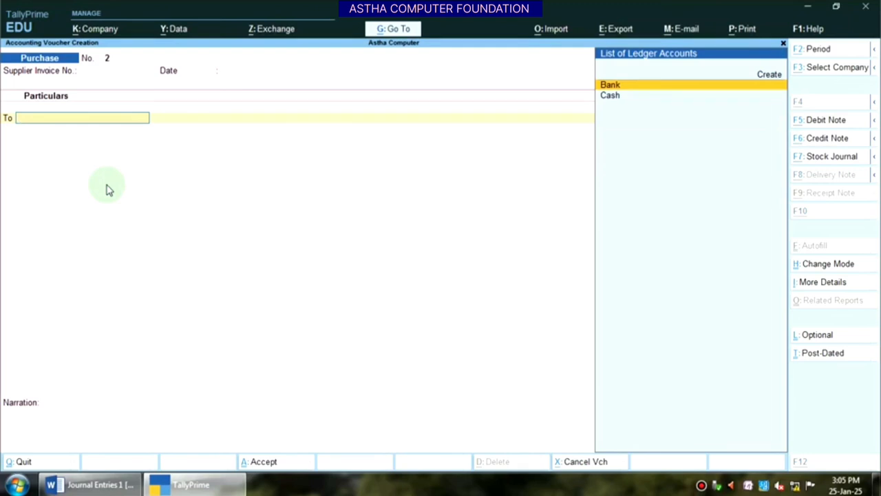
pyautogui.hotkey('alt', 'c')
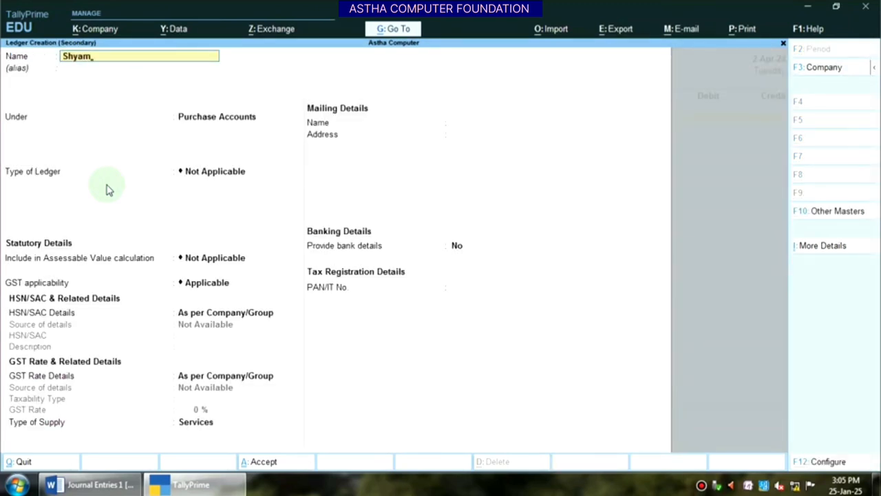
pyautogui.write('Shyam')
pyautogui.press('Return')
pyautogui.press('Return')
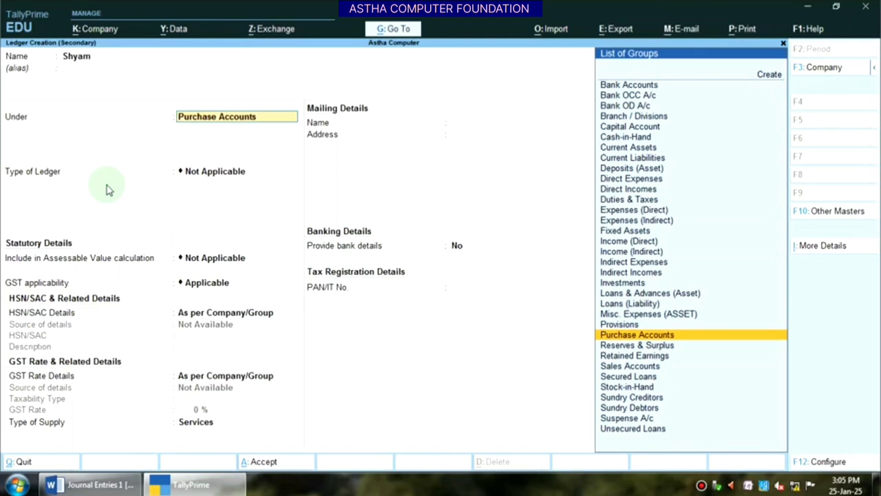
pyautogui.write('S')
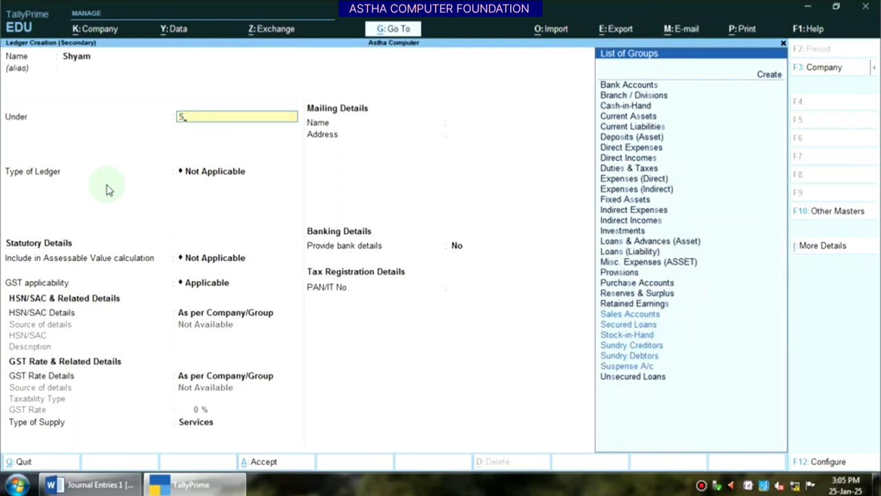
pyautogui.press('Up')
pyautogui.press('Up')
pyautogui.press('Up')
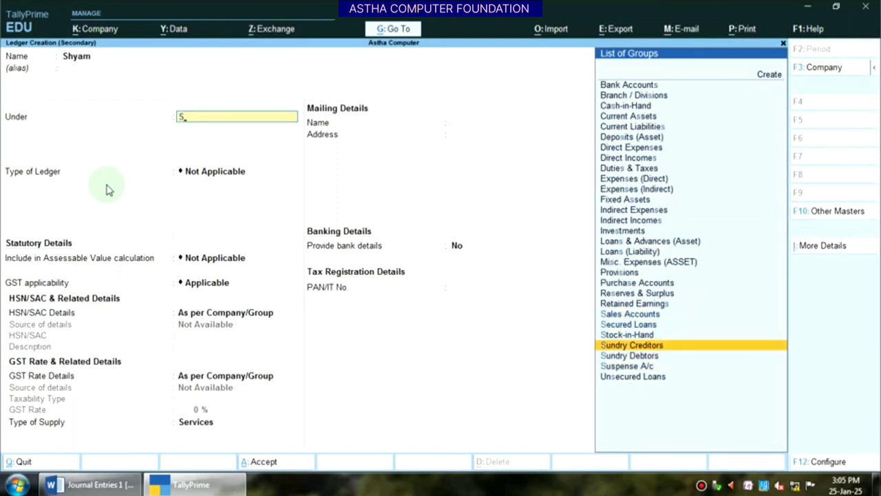
pyautogui.press('Return')
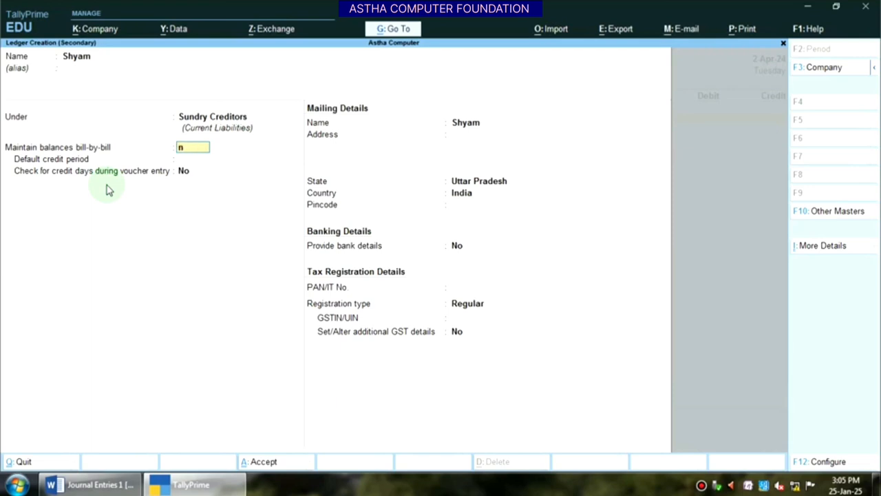
# - Set bill-by-bill balances to No, fill in the supplier's mailing address, keep the Regular registration type without GSTIN, and save the ledger
pyautogui.press('Return')
pyautogui.press('Return')
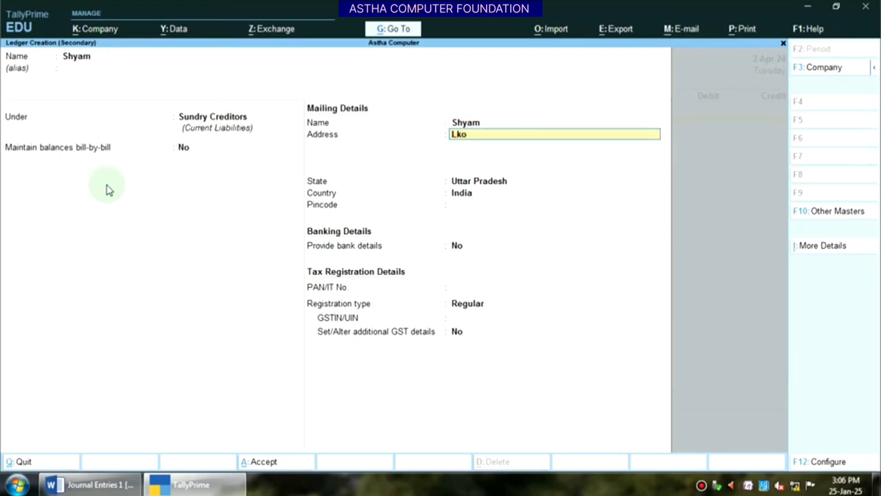
pyautogui.press('Return')
pyautogui.press('Return')
pyautogui.press('Return')
pyautogui.press('Return')
pyautogui.press('Return')
pyautogui.press('Return')
pyautogui.press('Return')
pyautogui.press('Return')
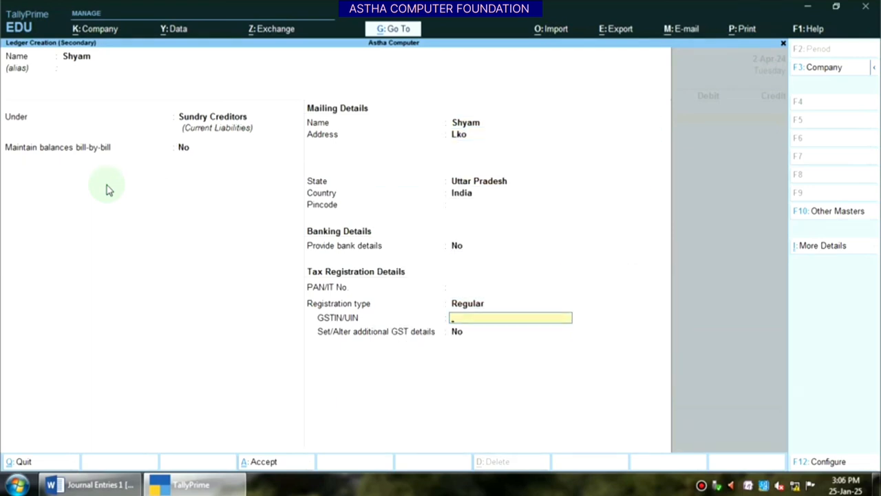
pyautogui.press('Return')
pyautogui.press('Return')
pyautogui.press('Return')
# - Leave the receipt details blank and accept the default party details for the supplier in the Purchase voucher
pyautogui.press('Return')
pyautogui.press('Return')
pyautogui.press('Return')
pyautogui.press('Return')
pyautogui.press('Return')
pyautogui.press('Return')
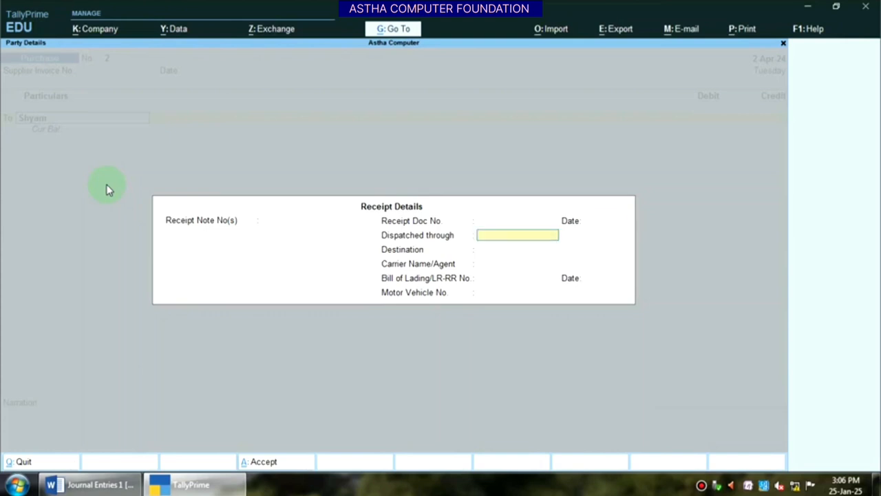
pyautogui.press('Return')
pyautogui.press('Return')
pyautogui.press('Return')
pyautogui.press('Return')
pyautogui.press('Return')
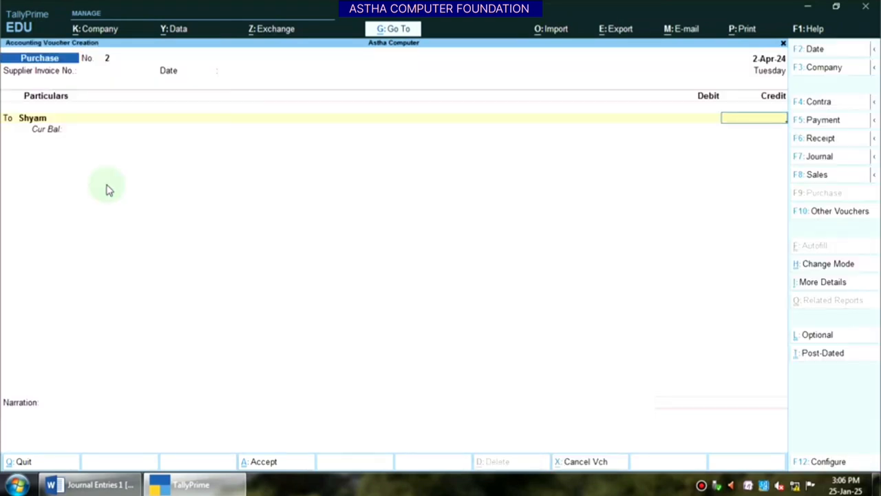
# - Check the fourth transaction's amount in Word and credit the supplier with 7,320 in the TallyPrime voucher
pyautogui.click(89, 482)
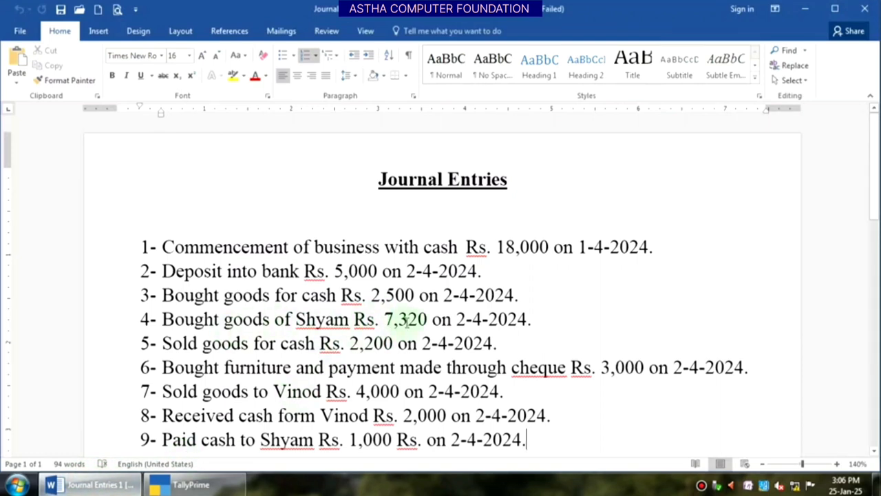
pyautogui.click(190, 484)
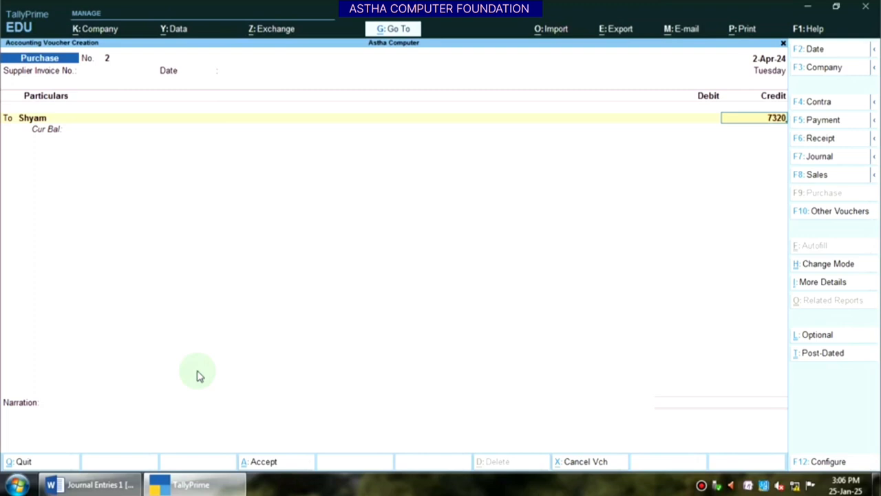
pyautogui.press('Return')
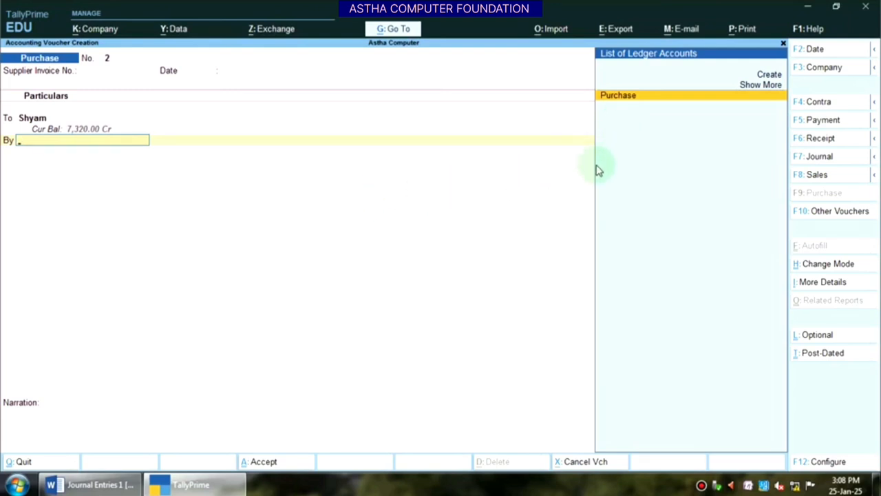
# - Debit the Purchase ledger with 7,320, skip the inventory allocation, leave the narration blank and save the voucher
pyautogui.press('Return')
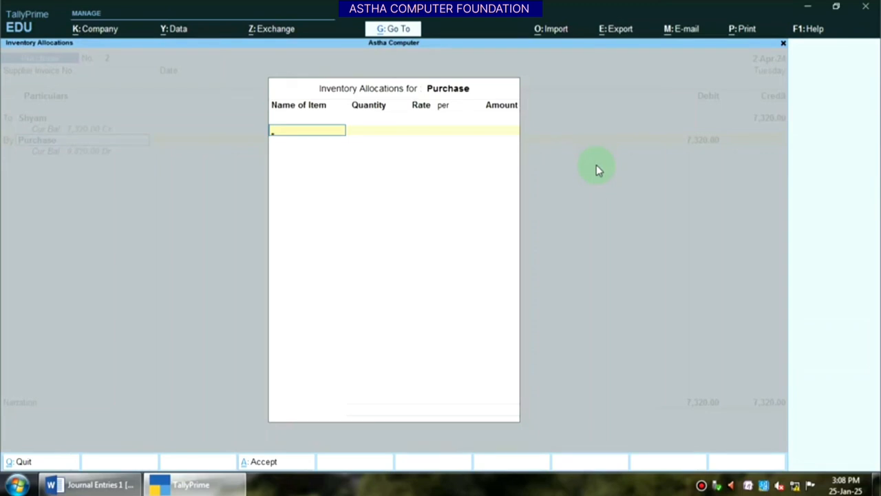
pyautogui.press('Return')
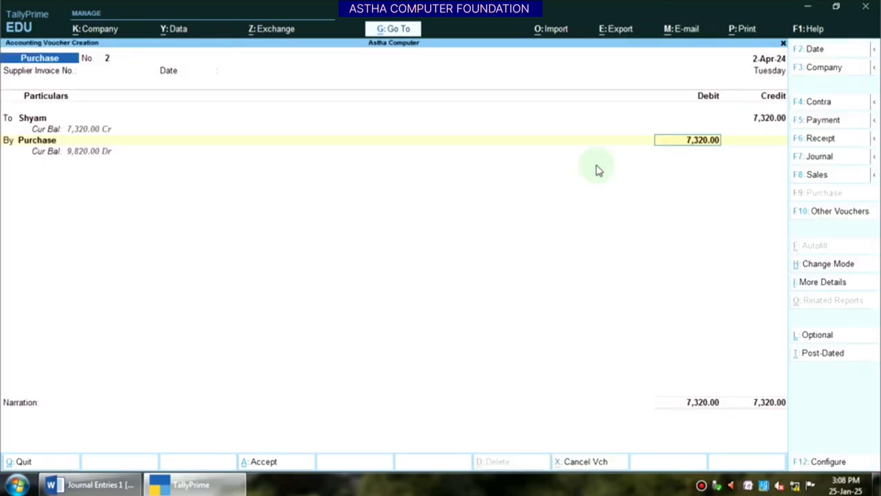
pyautogui.press('Return')
pyautogui.press('Return')
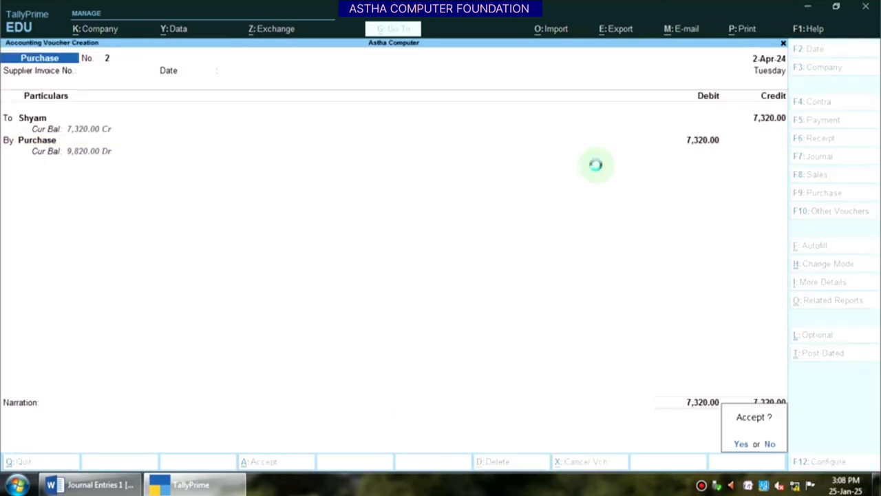
pyautogui.press('Return')
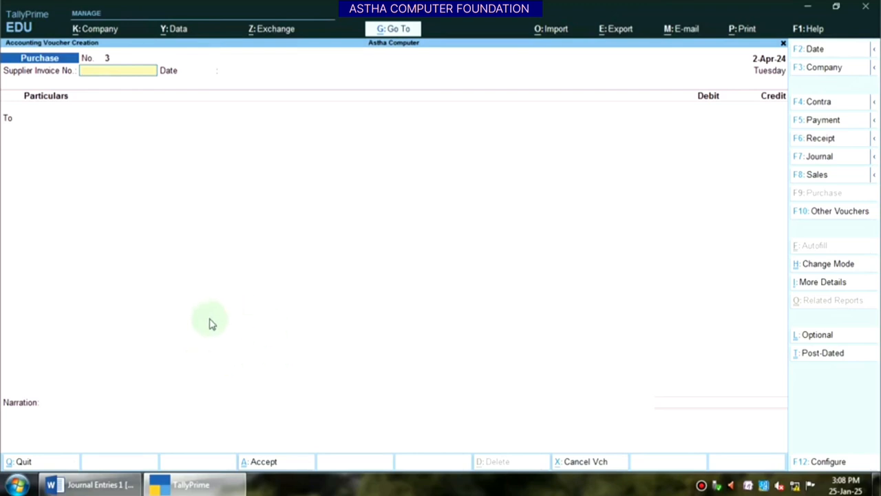
# - Read the fifth transaction in Word, switch to TallyPrime, and start a Sales voucher in As Voucher mode
pyautogui.click(90, 485)
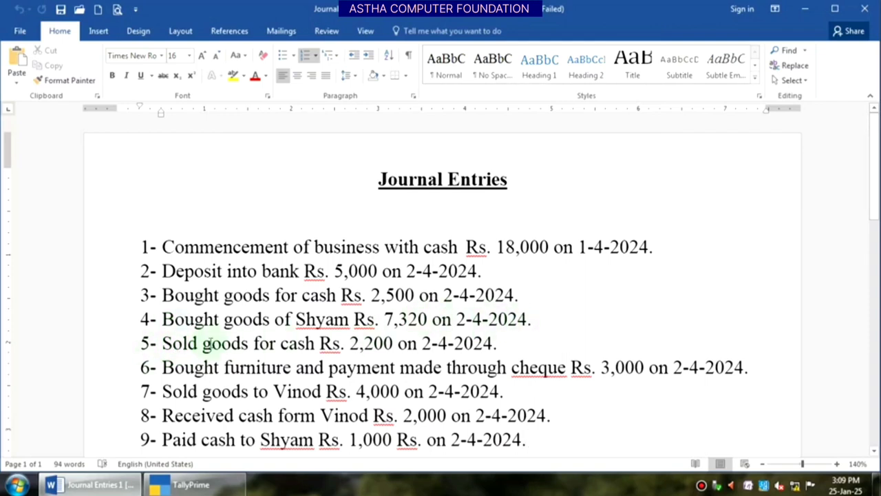
pyautogui.click(186, 488)
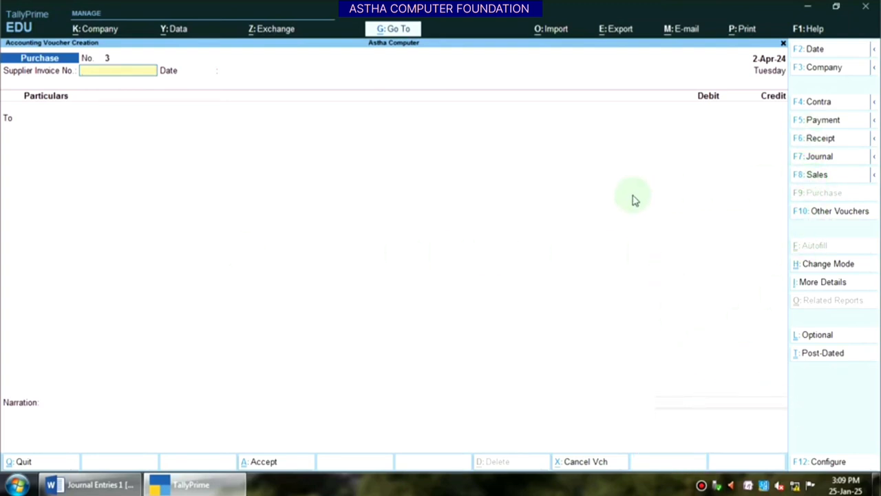
pyautogui.press('F8')
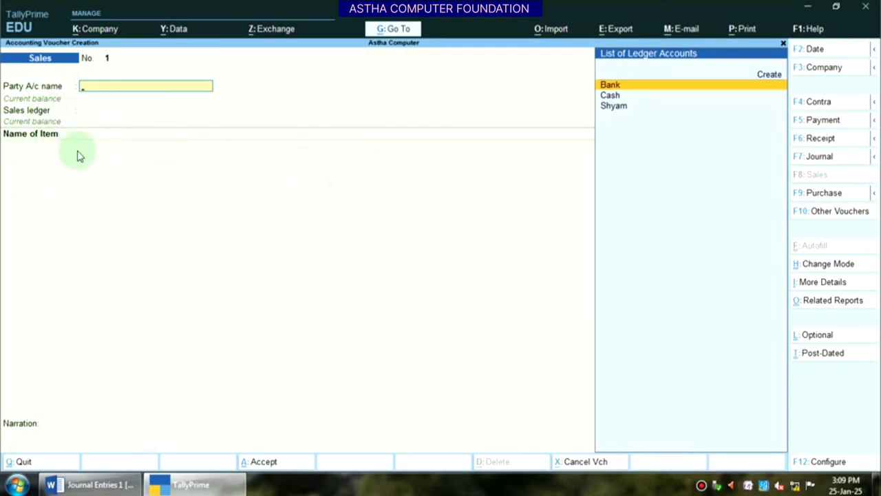
pyautogui.hotkey('ctrl', 'h')
pyautogui.press('Down')
pyautogui.press('Down')
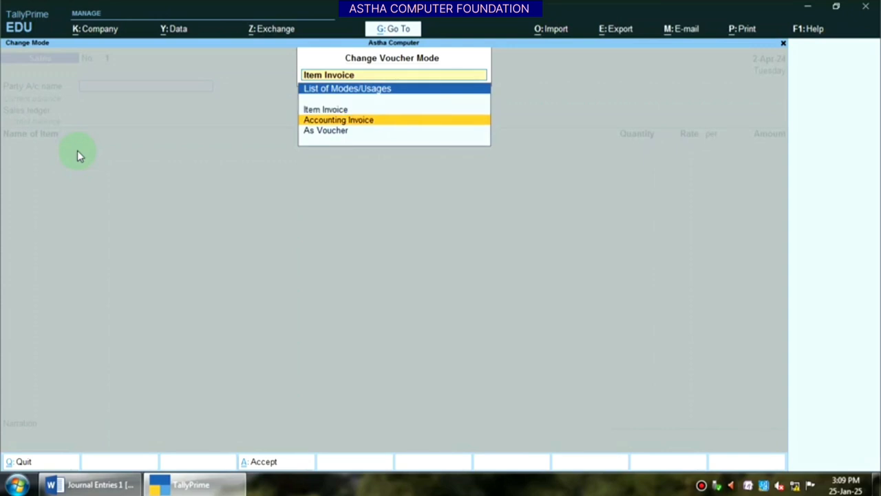
pyautogui.press('Return')
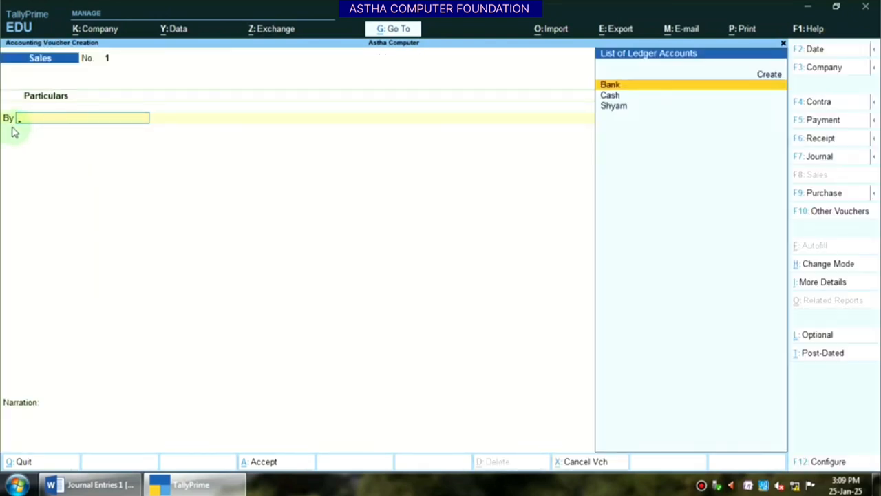
# - Recheck the cash sale in Word and select Cash as the debit ledger in the TallyPrime Sales voucher
pyautogui.click(83, 484)
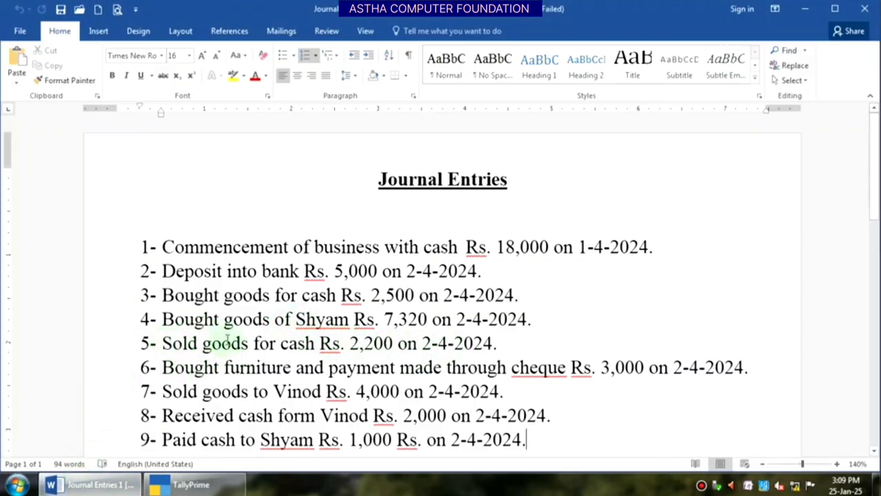
pyautogui.click(187, 487)
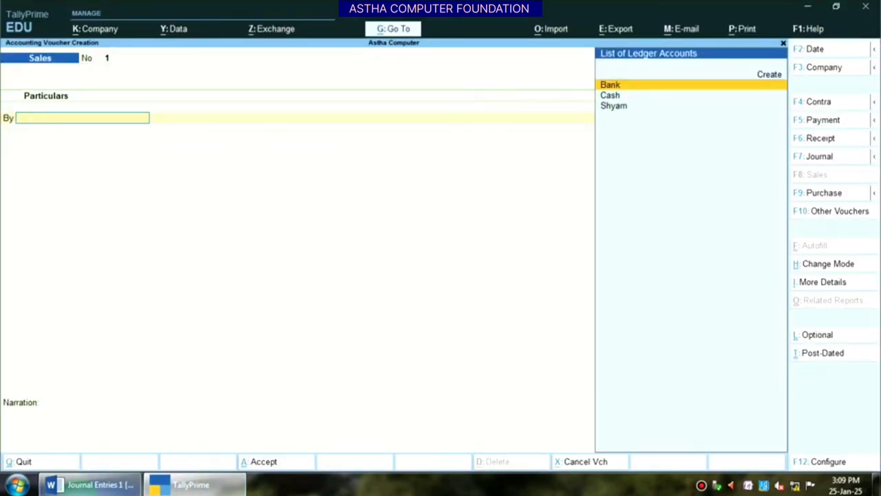
pyautogui.moveTo(93, 484)
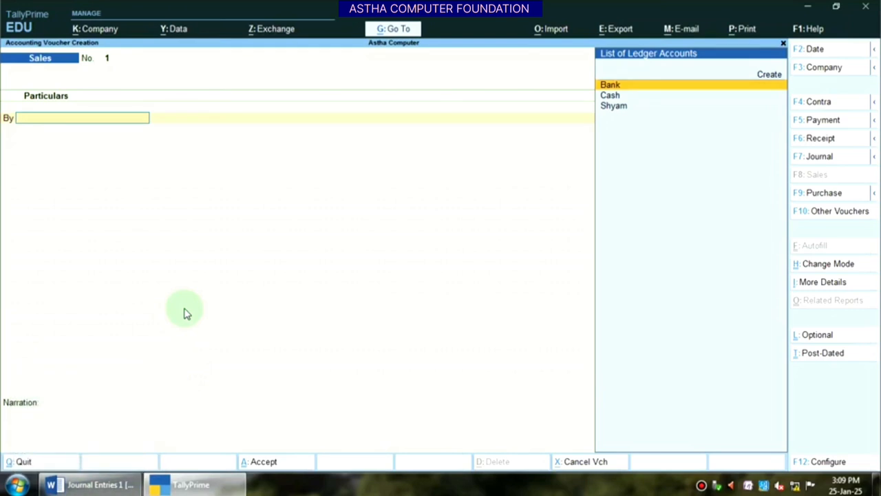
pyautogui.press('Down')
pyautogui.press('Return')
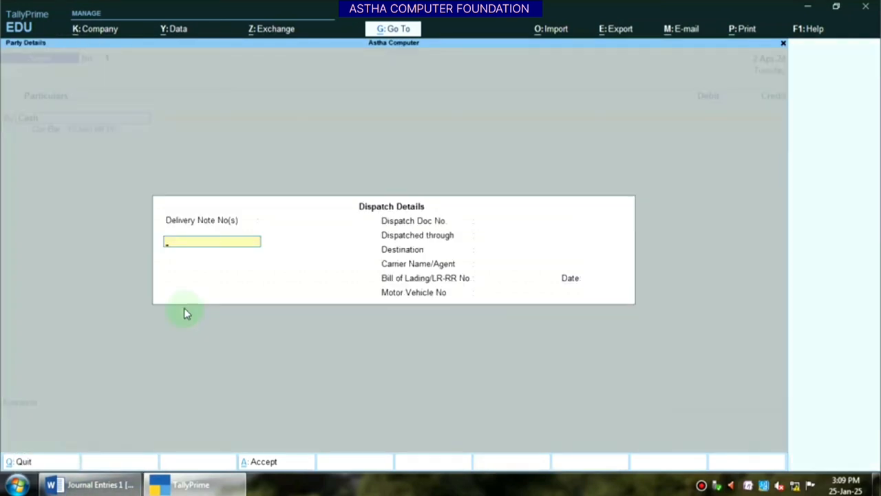
# - Leave the dispatch details blank and accept the default party details for Cash in the Sales voucher
pyautogui.press('Return')
pyautogui.press('Return')
pyautogui.press('Return')
pyautogui.press('Return')
pyautogui.press('Return')
pyautogui.press('Return')
pyautogui.press('Return')
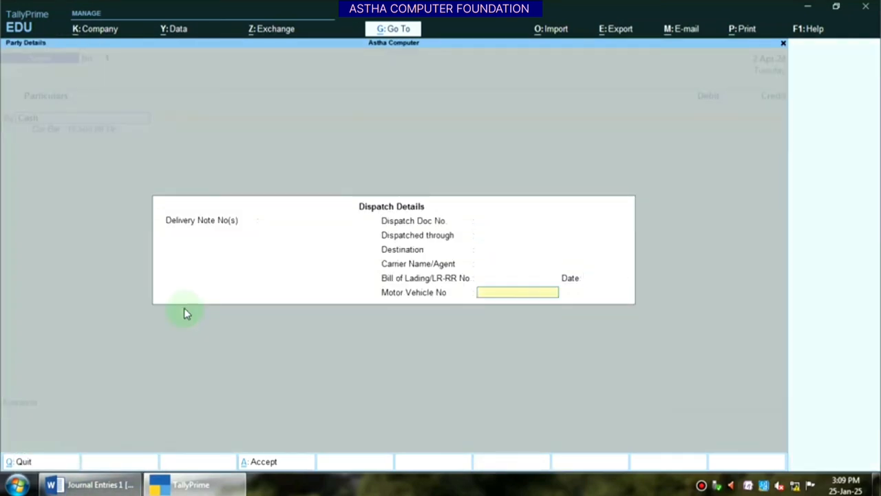
pyautogui.press('Return')
pyautogui.press('Return')
pyautogui.press('Return')
pyautogui.press('Return')
pyautogui.press('Return')
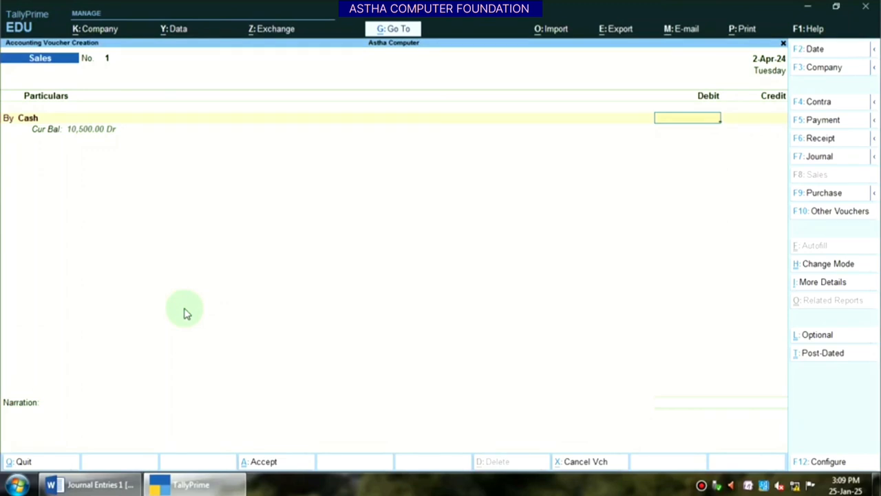
# - Check the fifth transaction's amount in Word and debit Cash with 2,200 in the TallyPrime voucher
pyautogui.click(96, 484)
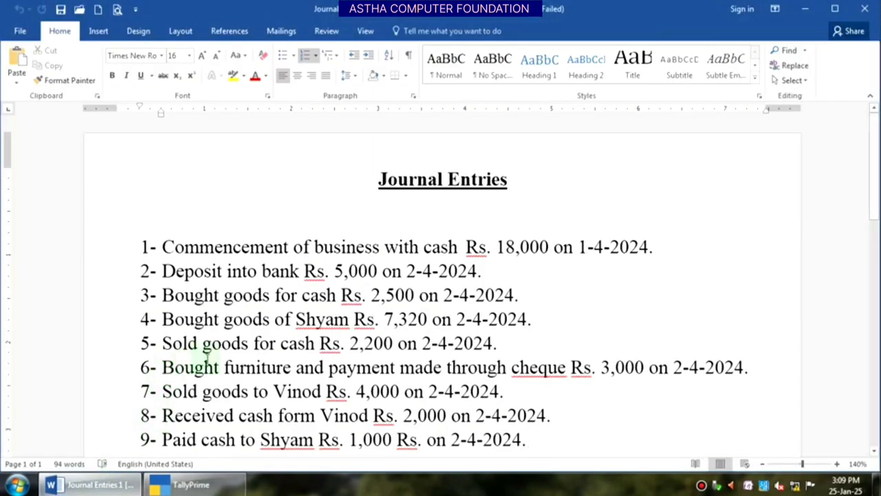
pyautogui.click(196, 484)
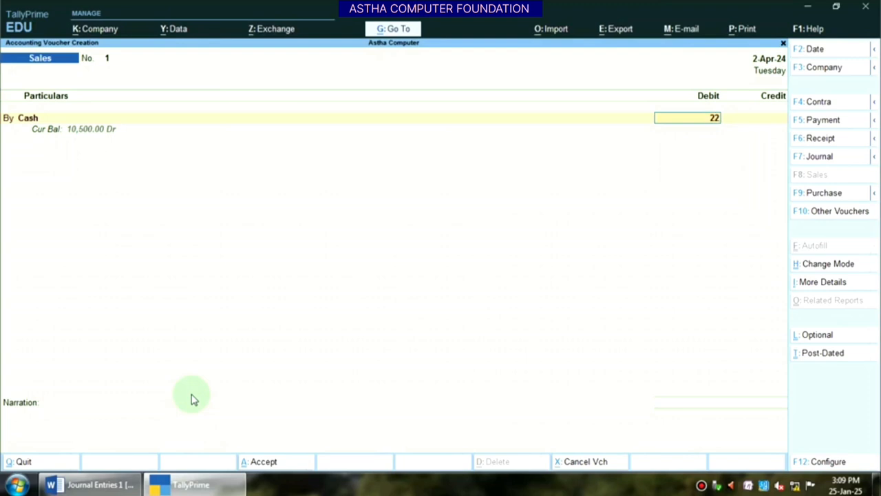
pyautogui.press('Return')
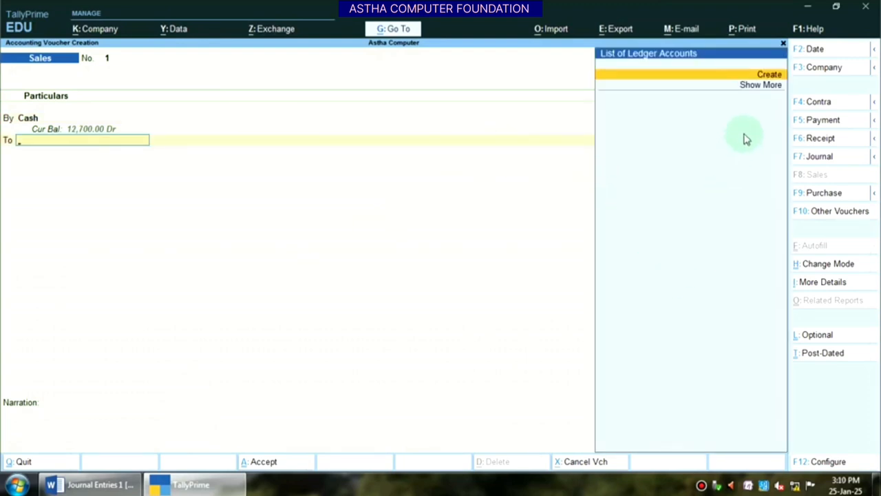
# - Create a new ledger named Sale under the Sales Accounts group for the credit line, leaving the alias blank
pyautogui.click(754, 88)
pyautogui.click(756, 89)
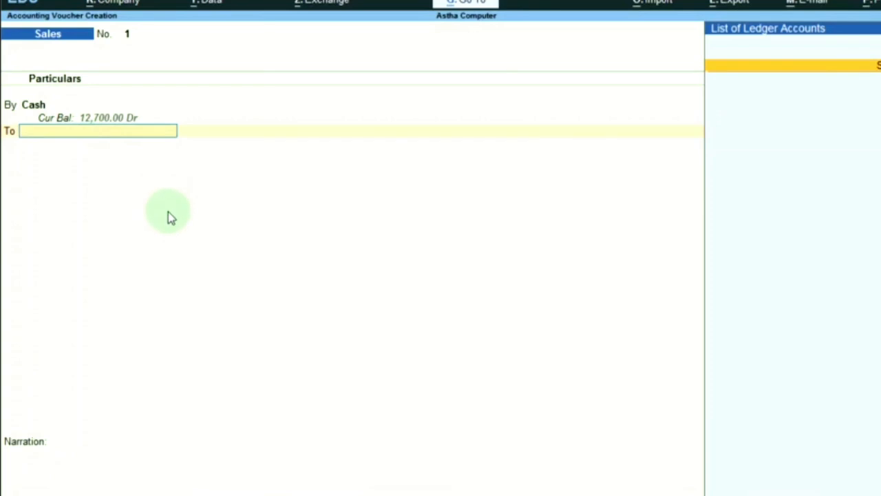
pyautogui.hotkey('alt', 'c')
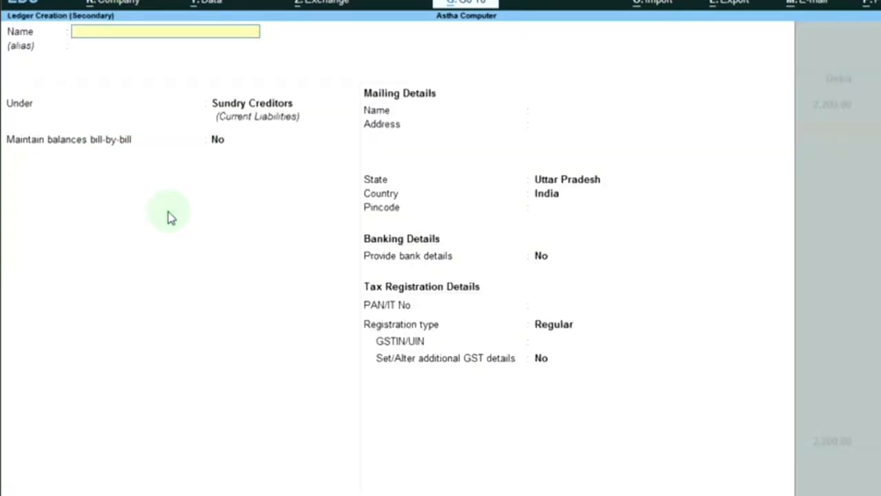
pyautogui.press('Return')
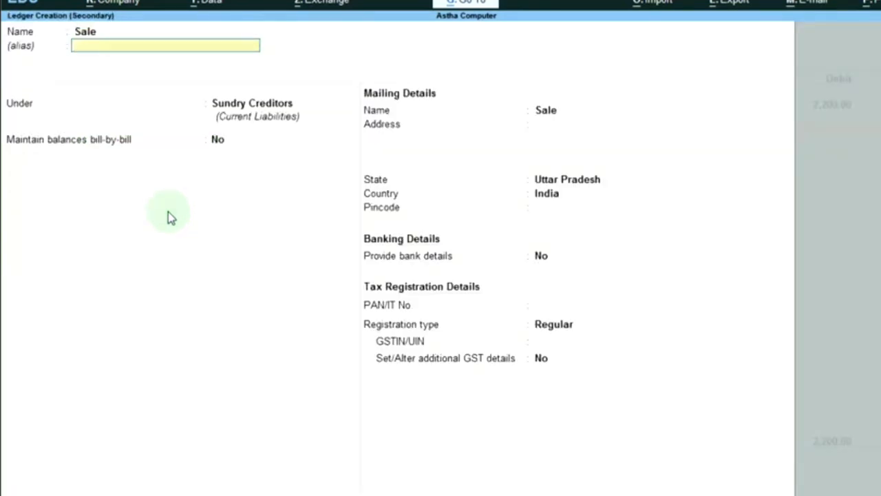
pyautogui.press('Return')
pyautogui.write('S')
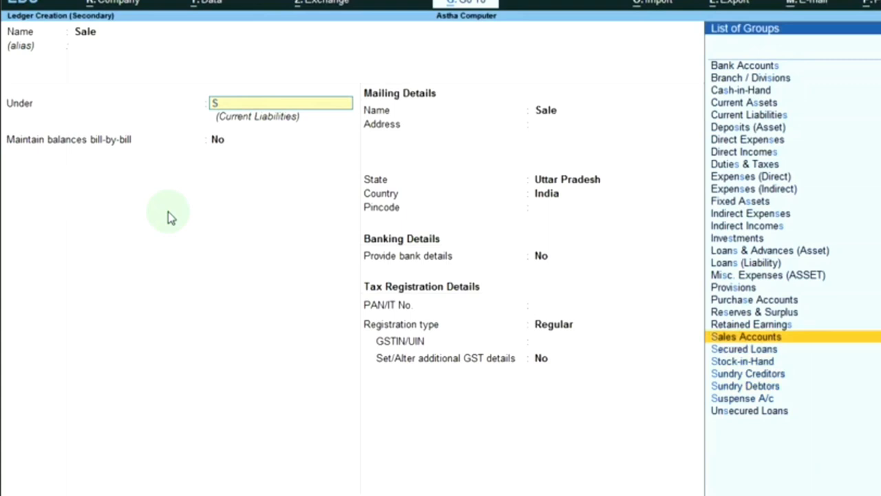
pyautogui.press('Return')
# - Keep the Sale ledger's default statutory settings with GST Applicable, set its type of supply to Goods, save it, and credit it with 2,200
pyautogui.press('Return')
pyautogui.press('Return')
pyautogui.press('Return')
pyautogui.press('Return')
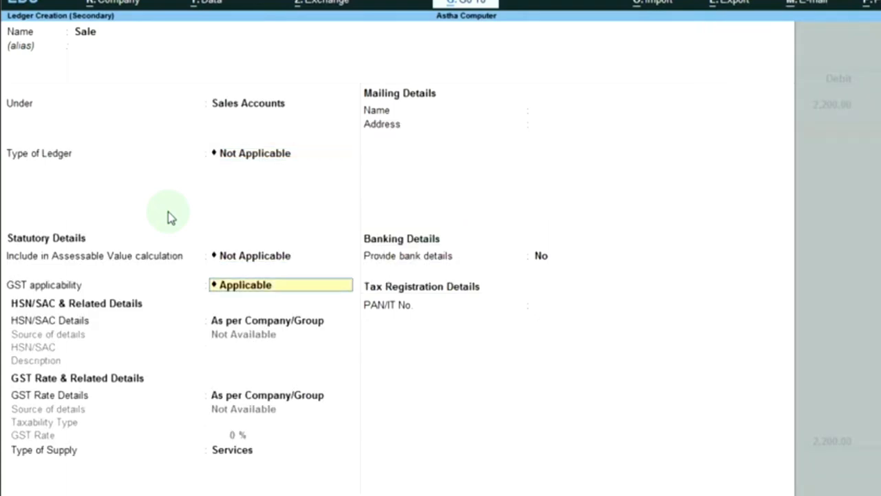
pyautogui.press('Up')
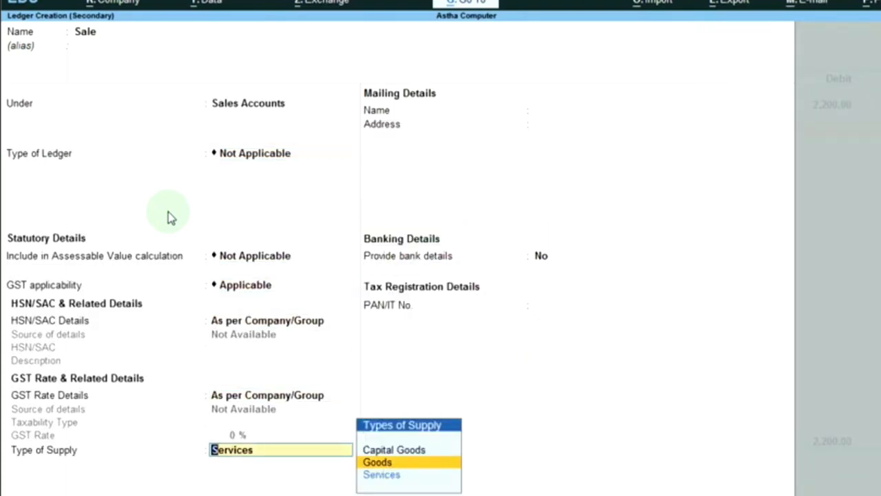
pyautogui.press('Return')
pyautogui.press('Return')
pyautogui.press('Return')
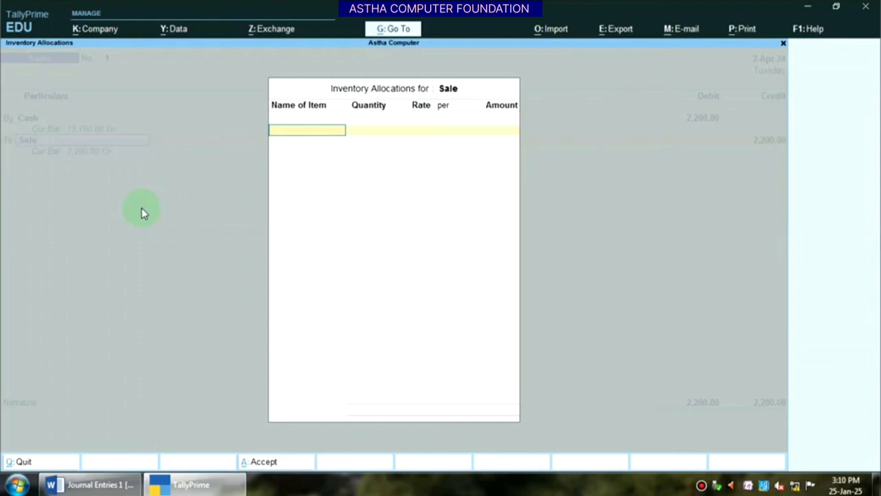
# - Skip the inventory allocation for the Sale ledger, leave the narration blank and save the Sales voucher
pyautogui.press('Escape')
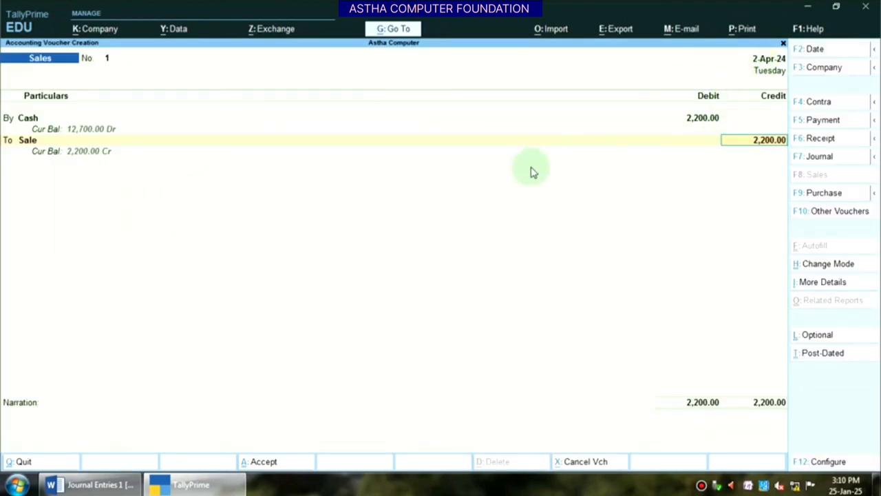
pyautogui.press('Return')
pyautogui.press('Return')
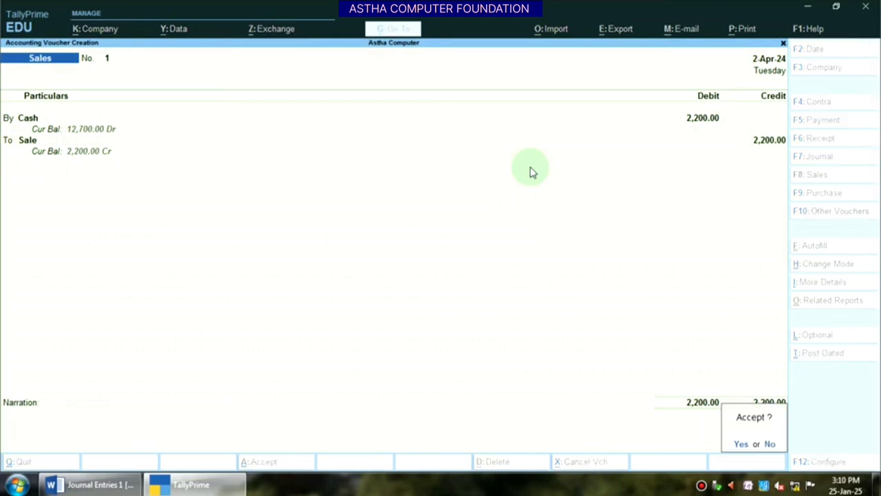
pyautogui.press('Return')
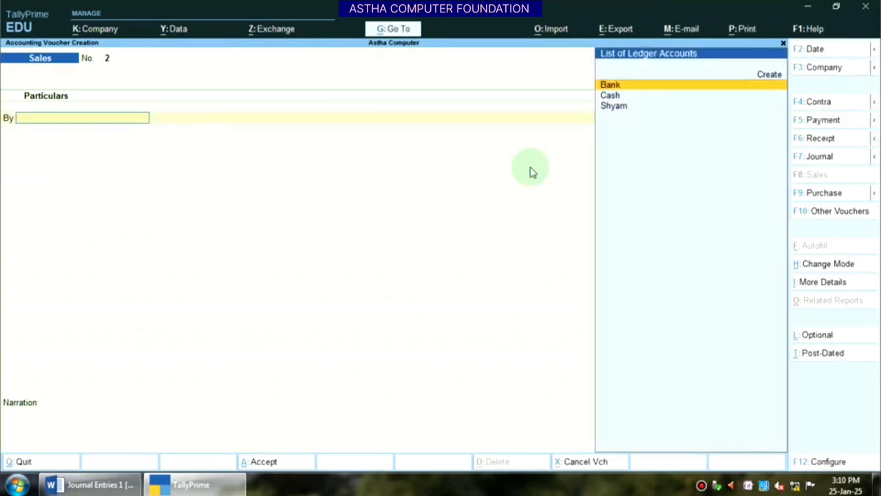
# - Read the sixth transaction in Word, switch to TallyPrime, and start a Purchase voucher in As Voucher mode
pyautogui.click(87, 486)
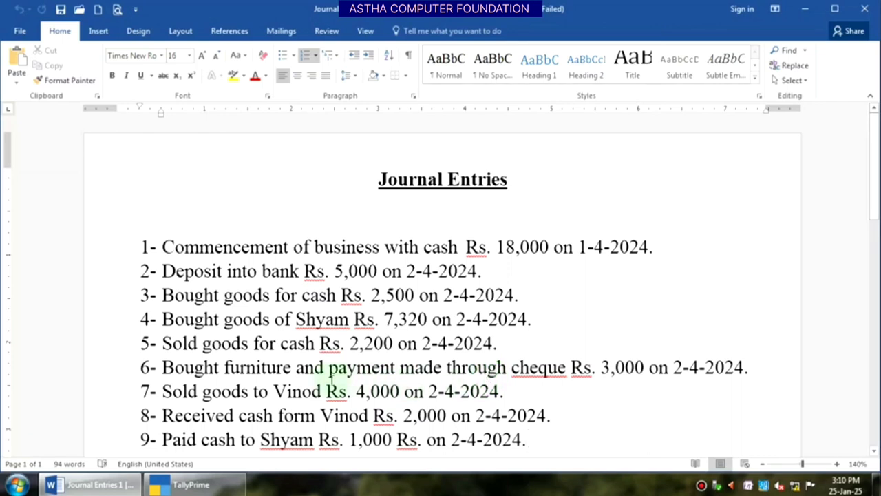
pyautogui.click(183, 485)
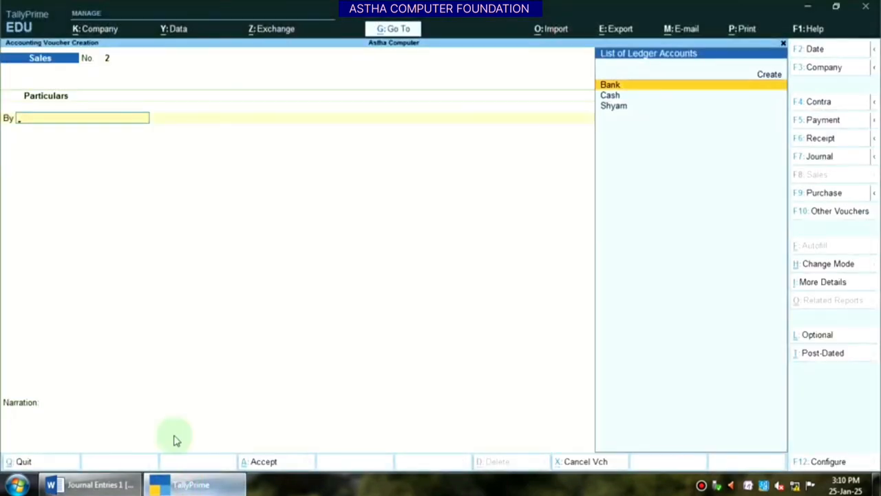
pyautogui.press('F9')
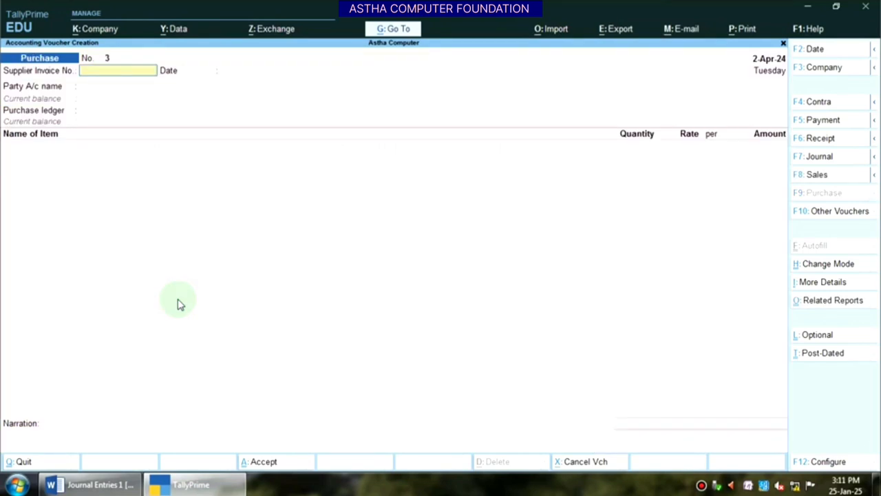
pyautogui.hotkey('ctrl', 'h')
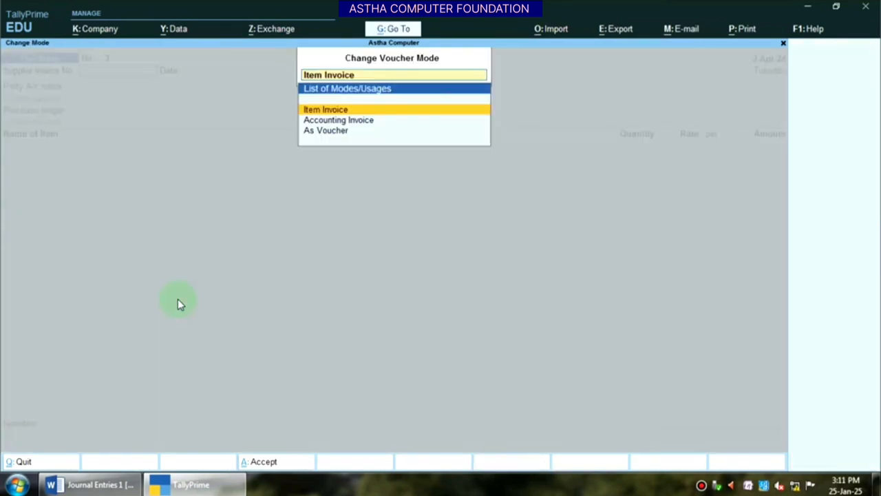
pyautogui.press('Down')
pyautogui.press('Down')
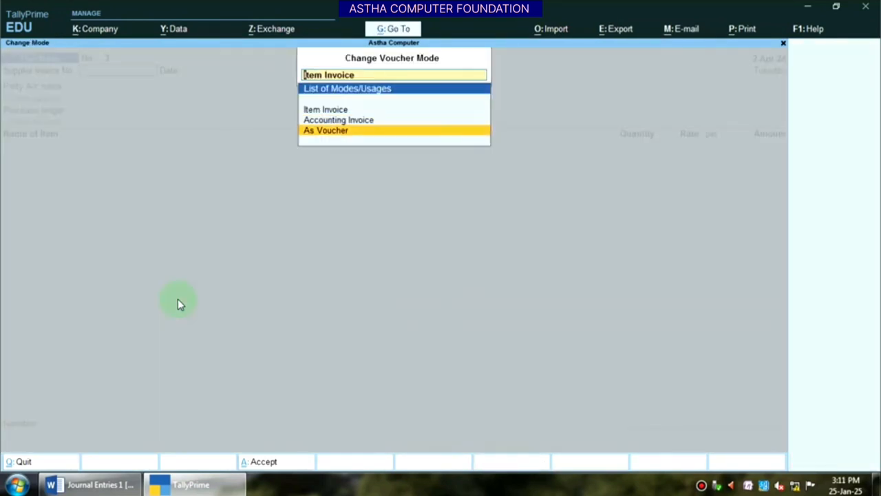
pyautogui.press('Return')
# - Leave the supplier invoice number and date blank and select Bank as the credit ledger
pyautogui.press('Return')
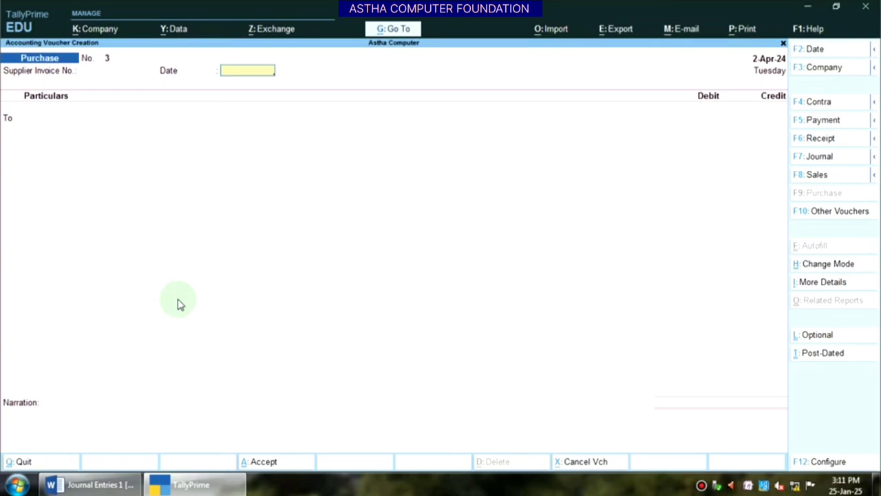
pyautogui.press('Return')
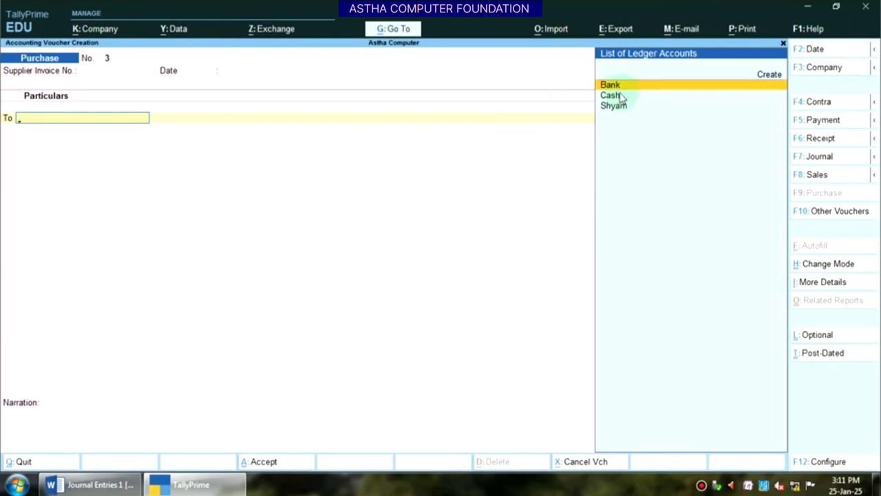
pyautogui.press('Return')
# - Leave the receipt details blank and accept the default party details for Bank in the Purchase voucher
pyautogui.press('Return')
pyautogui.press('Return')
pyautogui.press('Return')
pyautogui.press('Return')
pyautogui.press('Return')
pyautogui.press('Return')
pyautogui.press('Return')
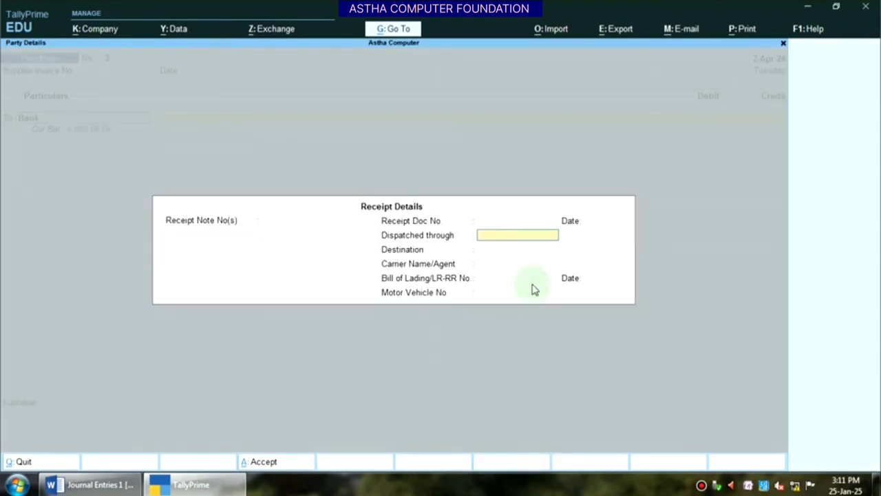
pyautogui.press('Return')
pyautogui.press('Return')
pyautogui.press('Return')
pyautogui.press('Return')
pyautogui.press('Return')
pyautogui.press('Return')
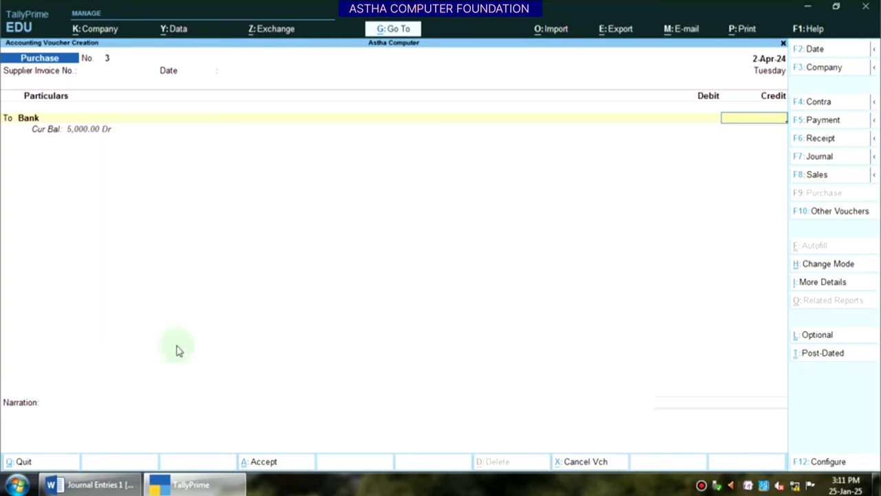
# - Check the furniture purchase amount in Word, return to TallyPrime and credit Bank with 3,000 in the Purchase voucher
pyautogui.click(93, 484)
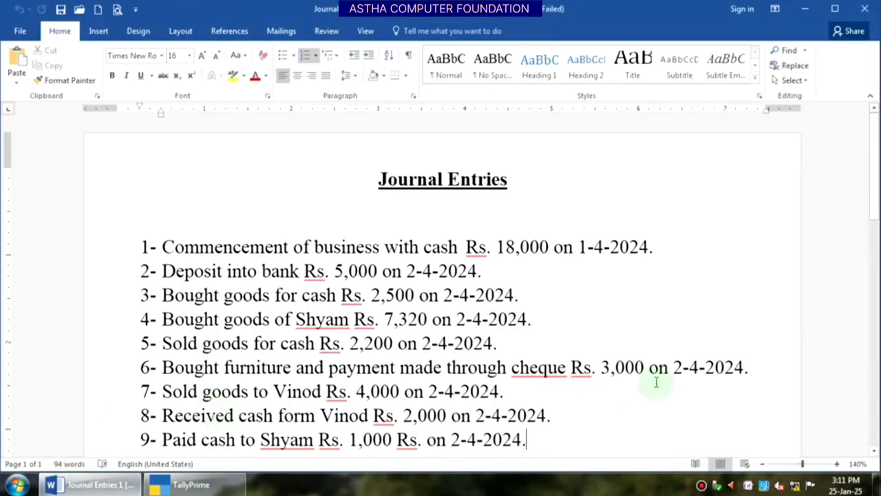
pyautogui.click(227, 486)
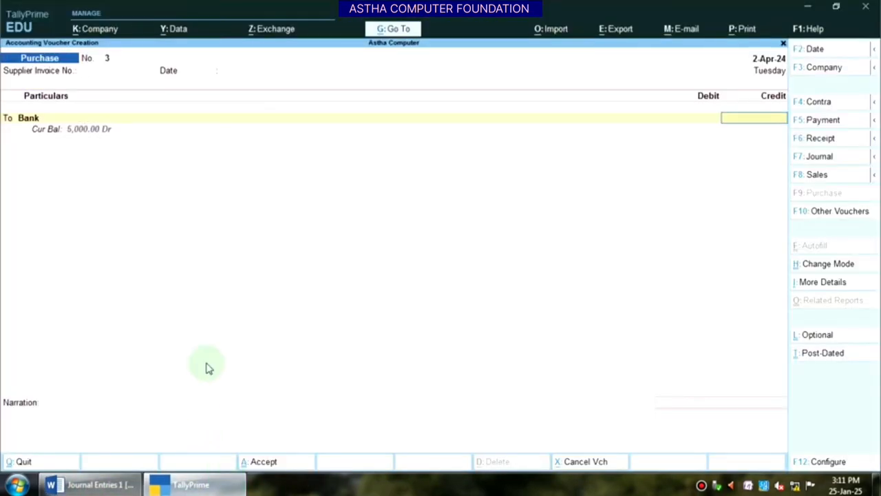
pyautogui.press('Return')
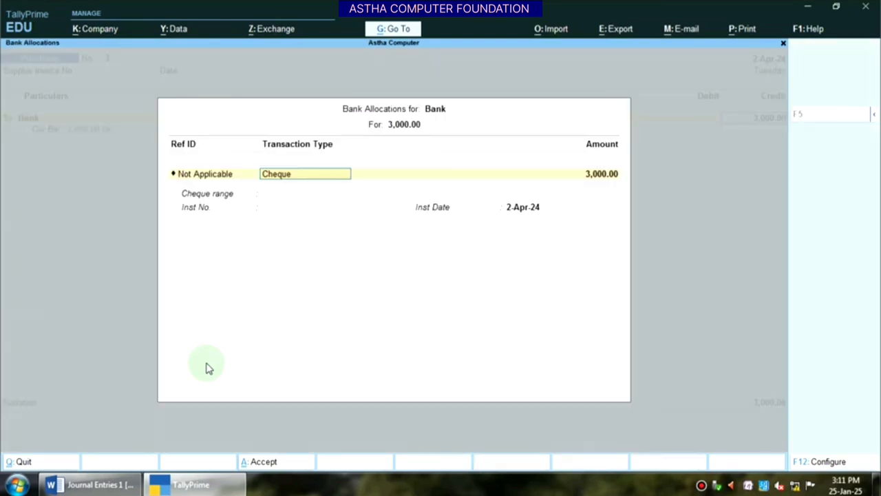
# - Accept the Cheque bank allocation dated 2-Apr-24 without an instrument number, and debit the Purchase ledger with 3,000
pyautogui.press('Return')
pyautogui.press('Return')
pyautogui.press('Return')
pyautogui.press('Return')
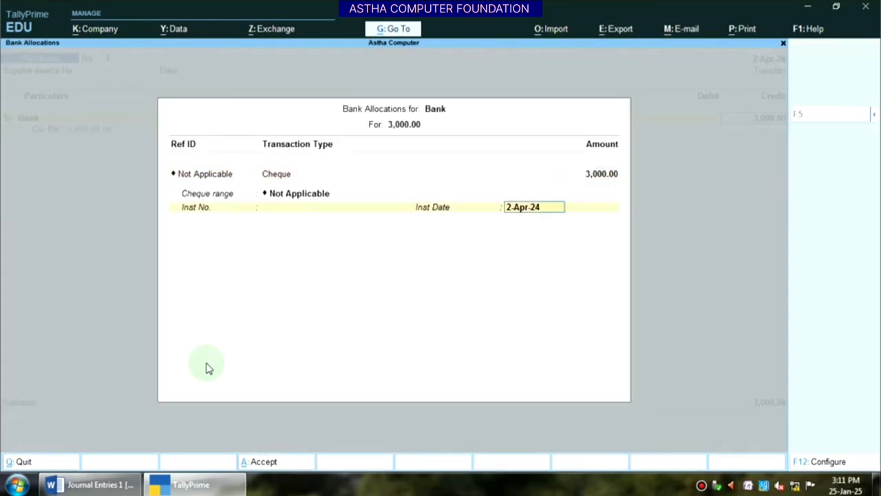
pyautogui.press('Return')
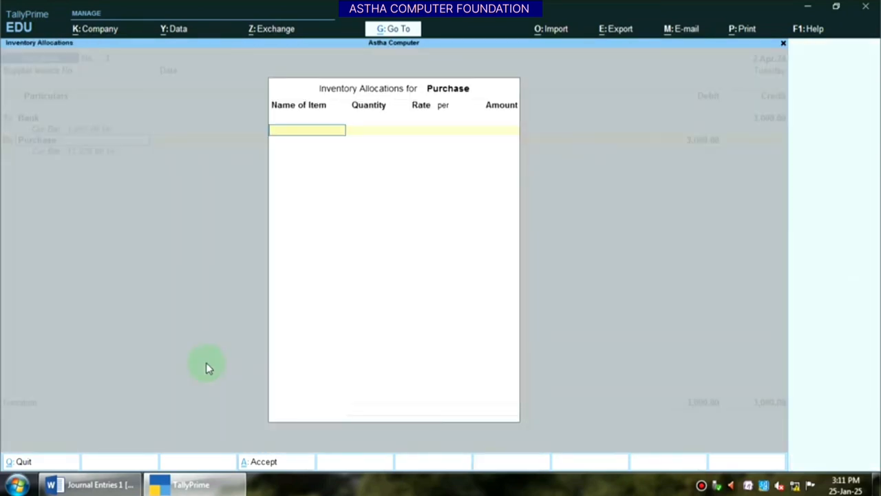
# - Skip the inventory allocation for the Purchase ledger, leave the narration blank and save the Purchase voucher
pyautogui.press('Return')
pyautogui.press('Return')
pyautogui.press('Return')
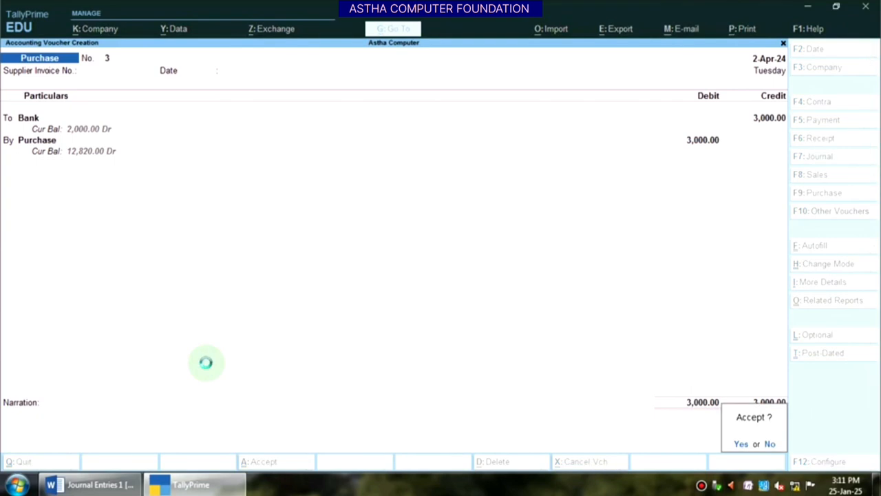
pyautogui.press('Return')
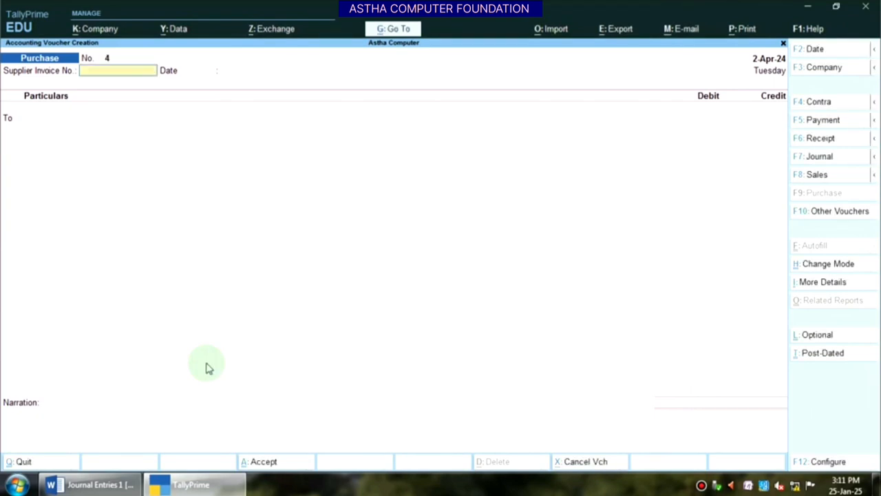
# - Read the seventh transaction in Word, switch to TallyPrime, and start a Sales voucher in As Voucher mode
pyautogui.click(89, 485)
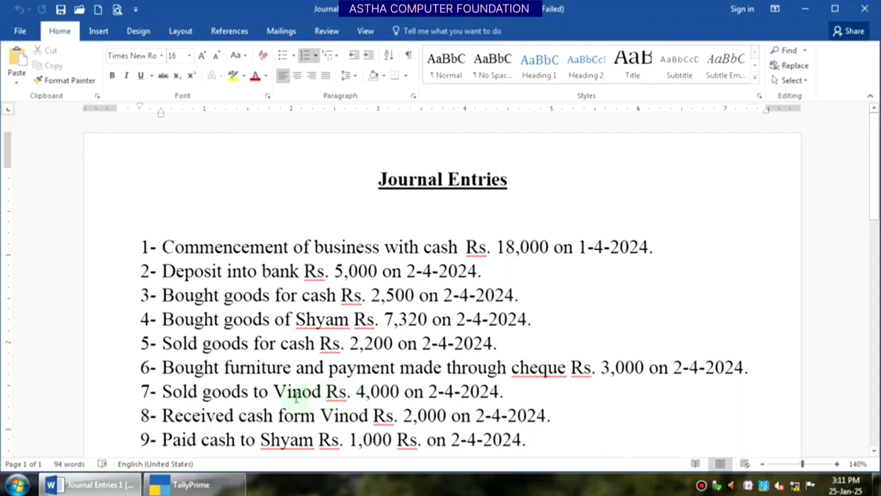
pyautogui.click(191, 485)
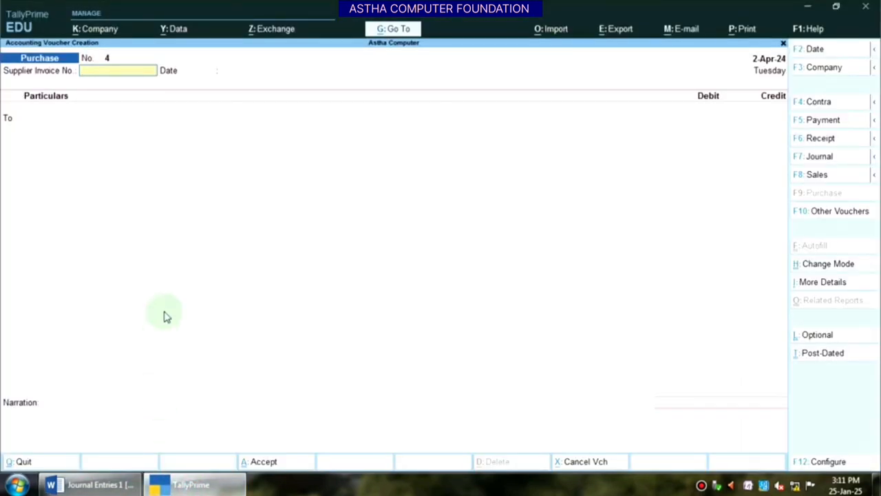
pyautogui.press('F8')
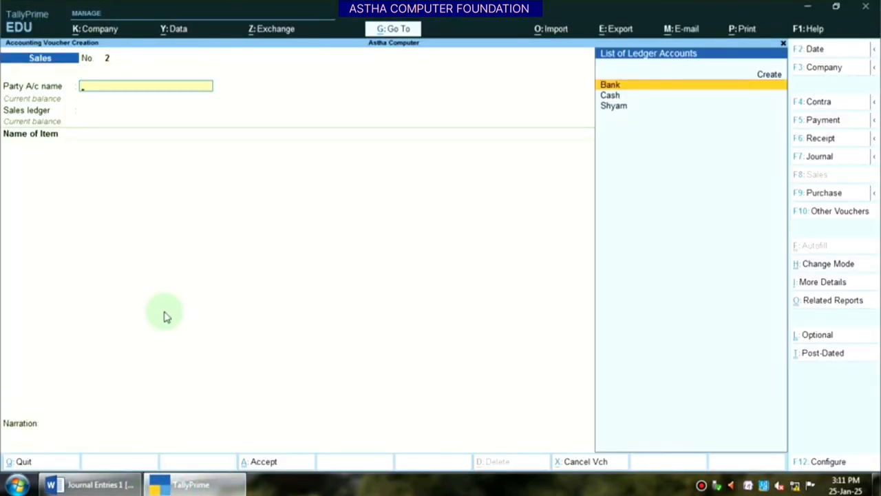
pyautogui.hotkey('ctrl', 'h')
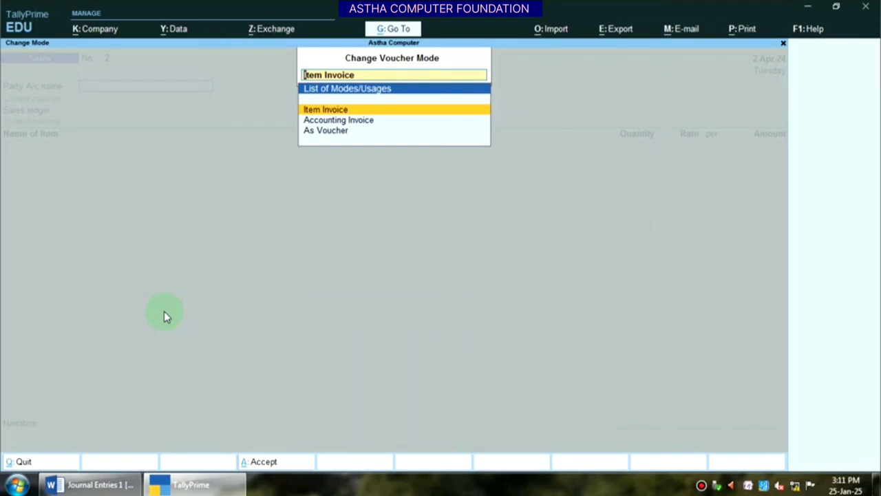
pyautogui.press('Down')
pyautogui.press('Down')
pyautogui.press('Return')
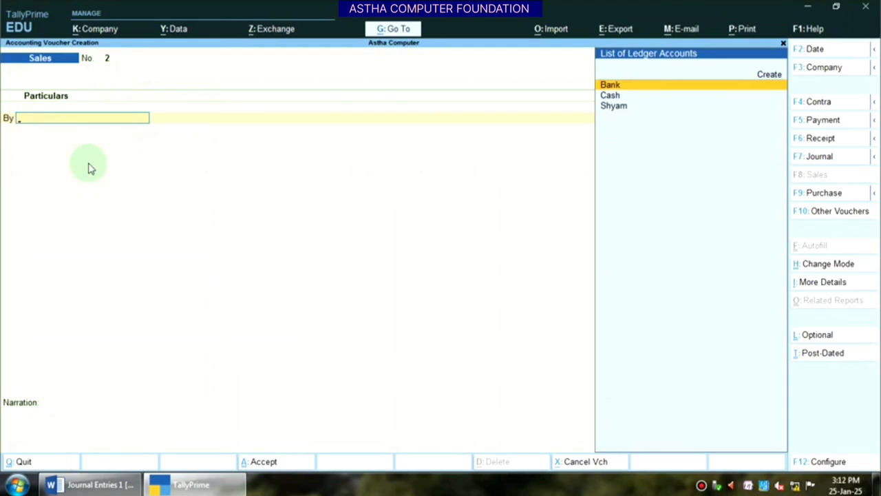
# - Start a new ledger from the Sales voucher, enter the credit customer's name without an alias, and group it under Sundry Debtors
pyautogui.press('ctrl')
pyautogui.hotkey('alt', 'c')
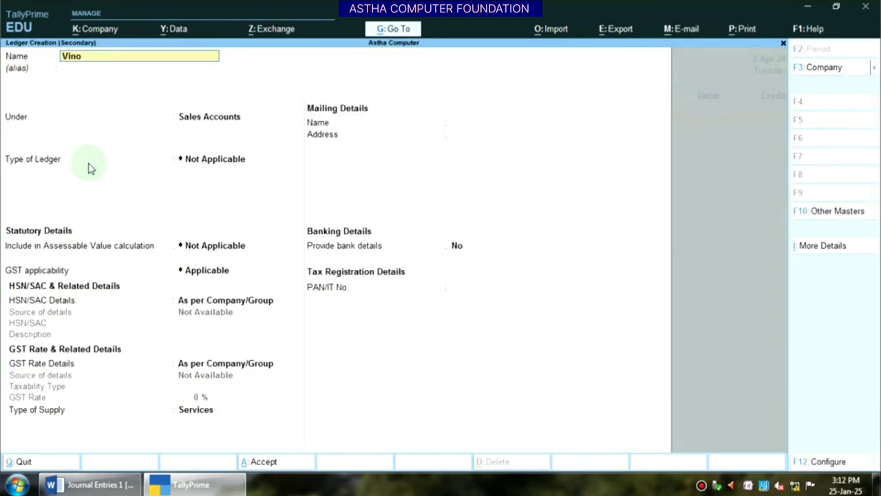
pyautogui.press('Return')
pyautogui.press('Return')
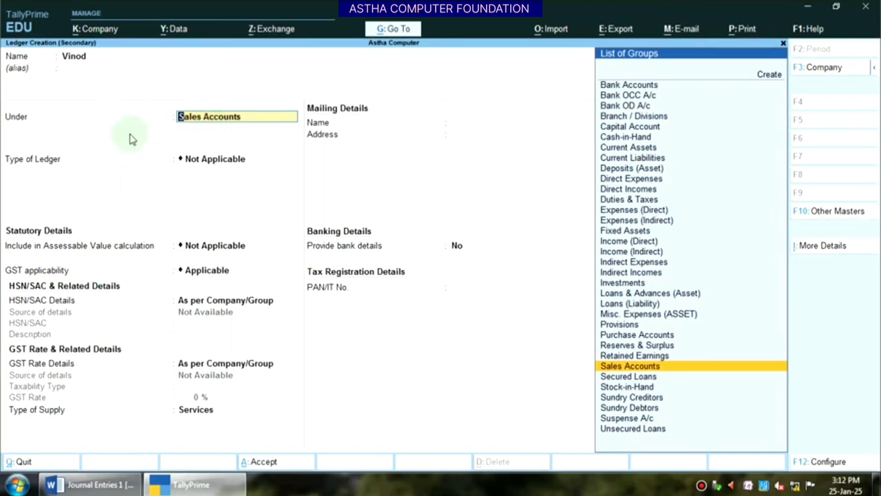
pyautogui.write('S')
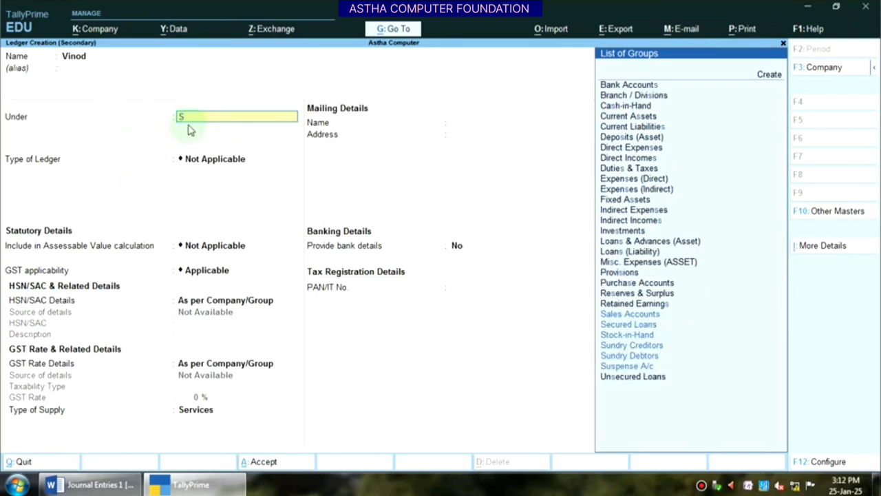
pyautogui.press('Down')
pyautogui.press('Down')
pyautogui.press('Down')
pyautogui.press('Down')
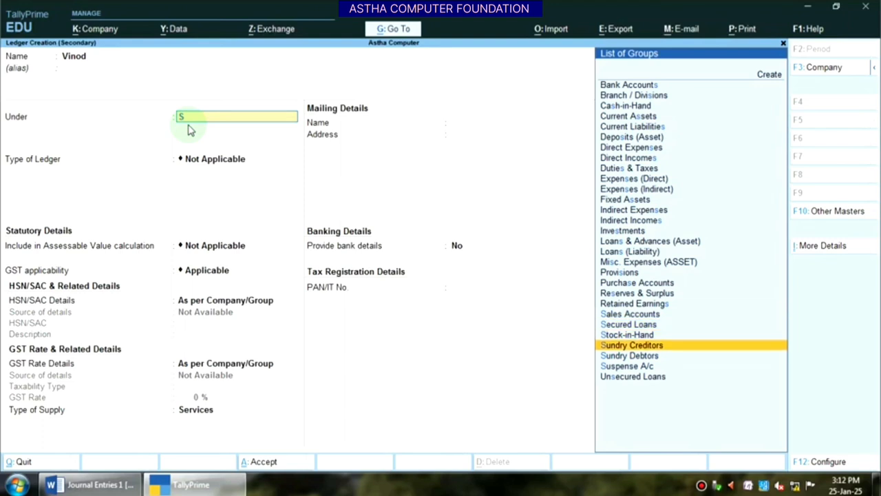
pyautogui.press('Return')
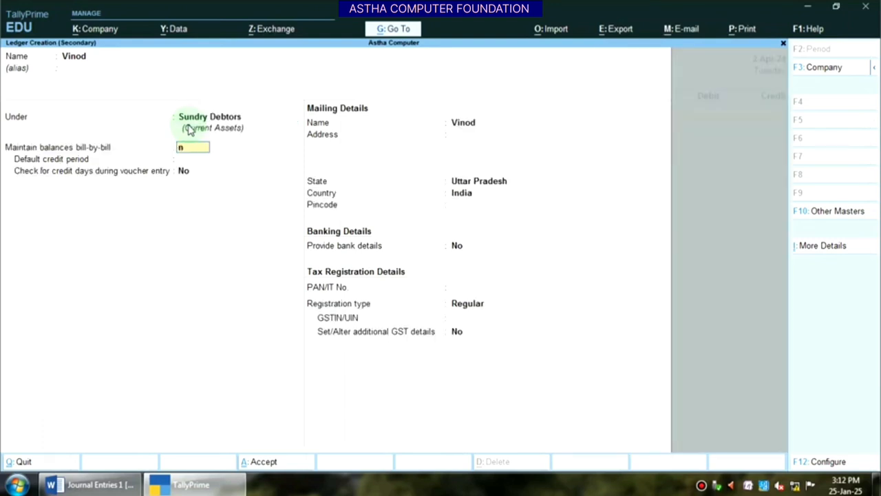
# - Turn off bill-by-bill balances, enter the customer's address, keep Uttar Pradesh, India and Regular registration, and save the customer ledger
pyautogui.press('Return')
pyautogui.press('Return')
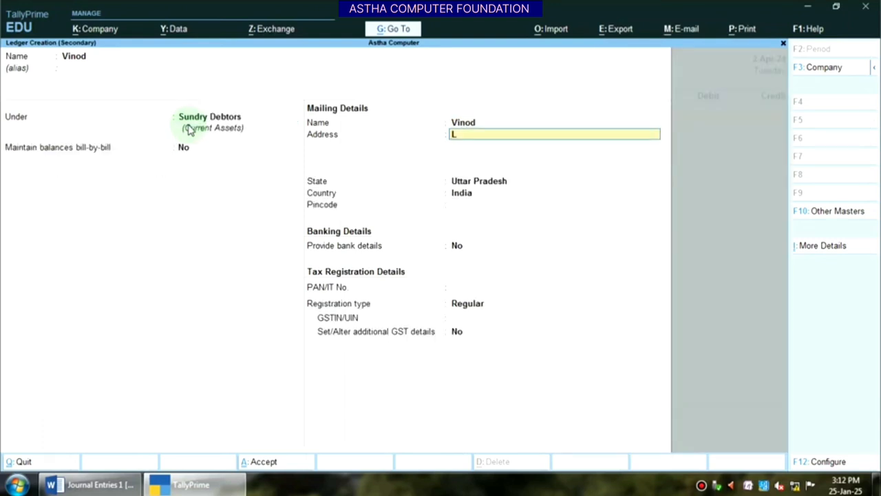
pyautogui.press('Return')
pyautogui.press('Return')
pyautogui.press('Return')
pyautogui.press('Return')
pyautogui.press('Return')
pyautogui.press('Return')
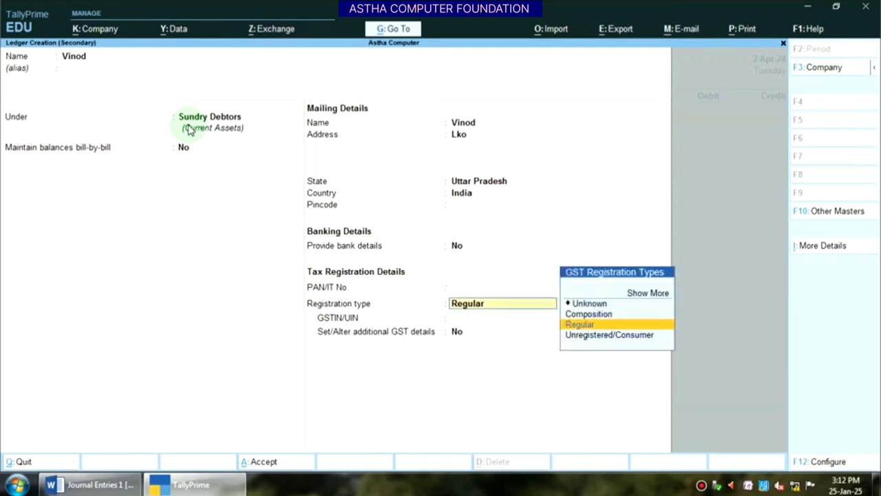
pyautogui.press('Return')
pyautogui.press('Return')
pyautogui.press('Return')
pyautogui.press('Return')
# - Leave the dispatch details blank and accept the default party details for the customer in the Sales voucher
pyautogui.press('Return')
pyautogui.press('Return')
pyautogui.press('Return')
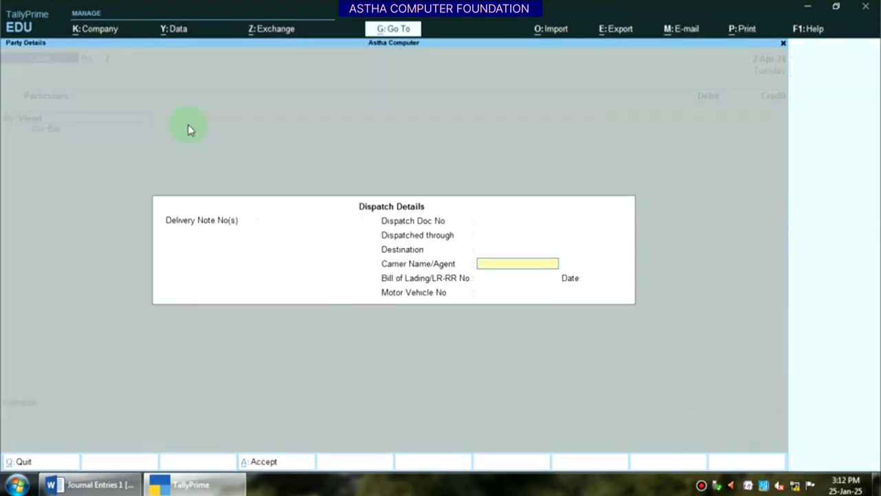
pyautogui.press('Return')
pyautogui.press('Return')
pyautogui.press('Return')
pyautogui.press('Return')
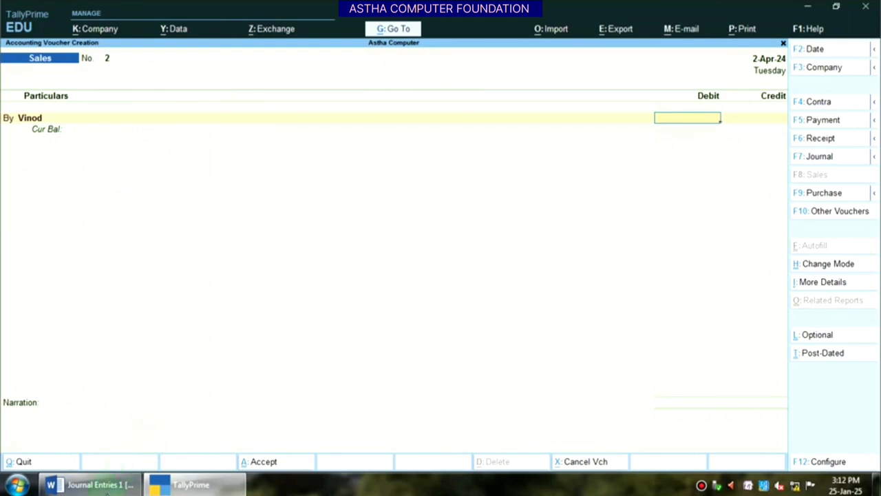
# - Check the seventh transaction's amount in Word, return to TallyPrime and debit the customer ledger with 4,000
pyautogui.click(166, 490)
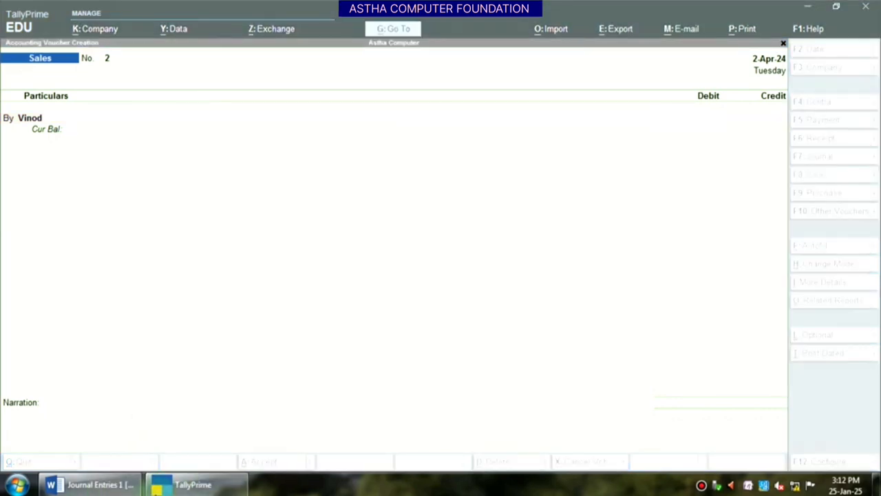
pyautogui.click(89, 485)
pyautogui.click(255, 415)
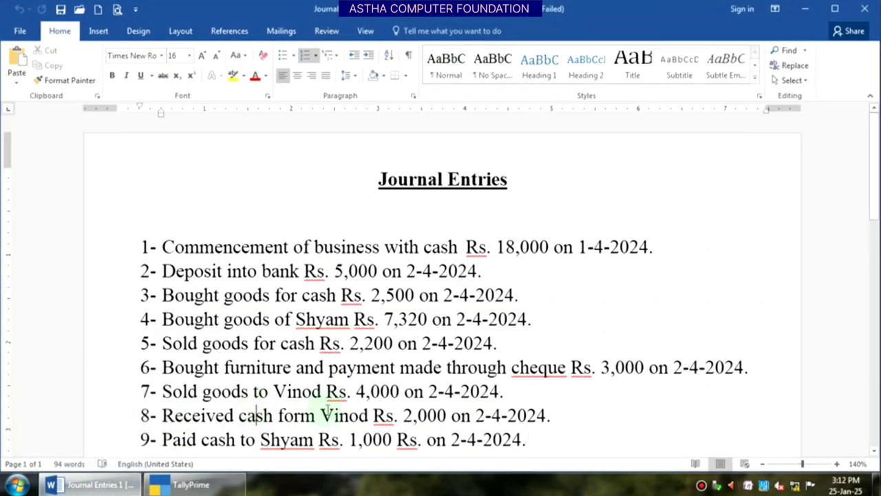
pyautogui.hotkey('alt', 'Tab')
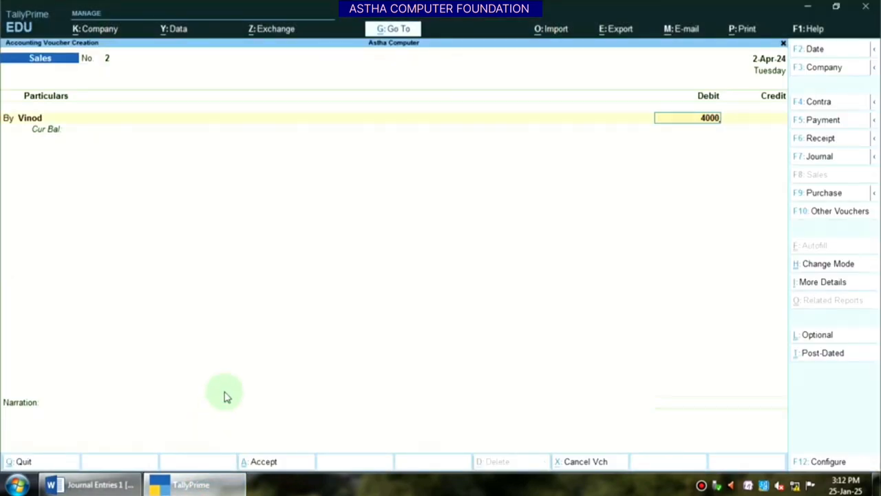
pyautogui.press('Return')
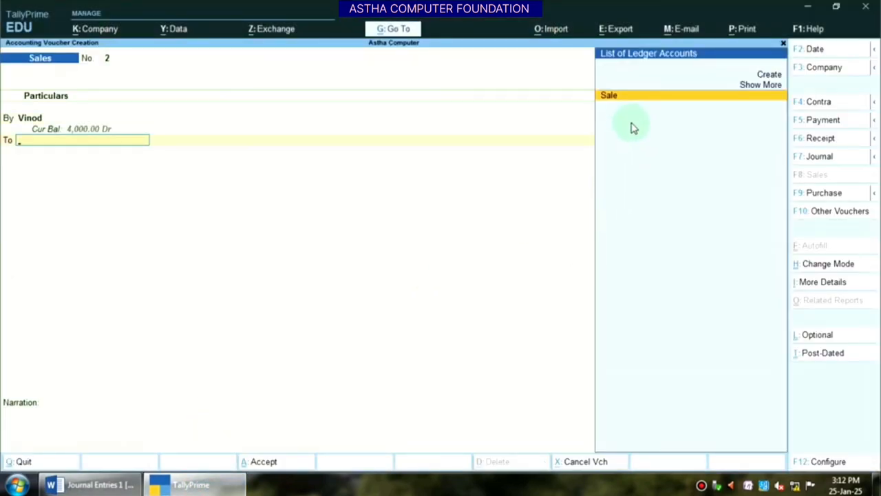
# - Credit the Sale ledger with 4,000 without inventory allocation or narration, and save the Sales voucher
pyautogui.press('Return')
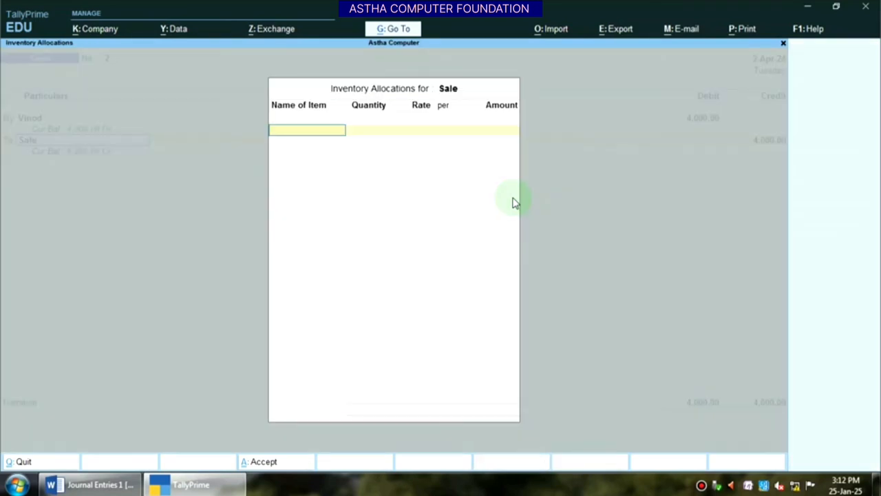
pyautogui.press('Return')
pyautogui.press('Return')
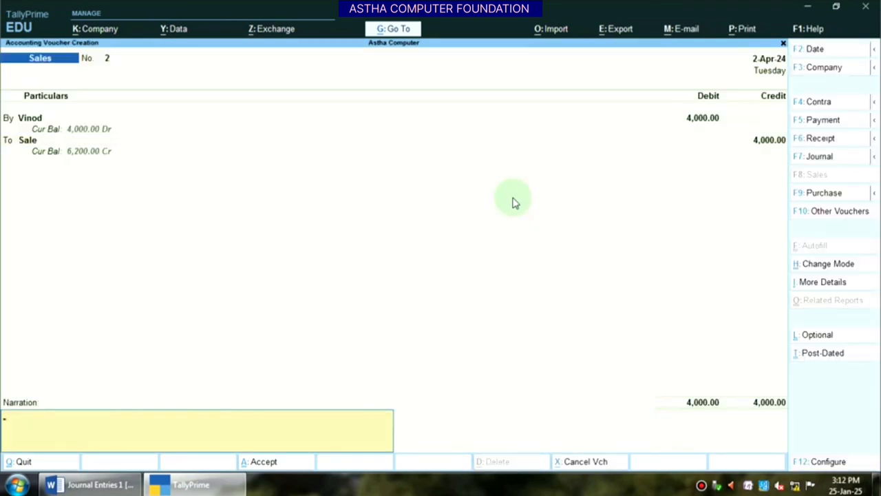
pyautogui.press('Return')
pyautogui.press('Return')
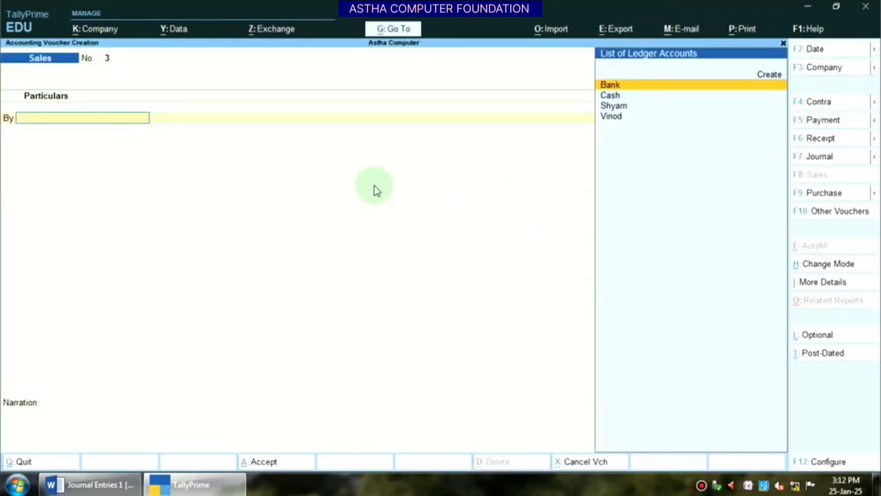
# - Read the eighth transaction in Word, switch to TallyPrime, and start a Receipt voucher
pyautogui.click(90, 488)
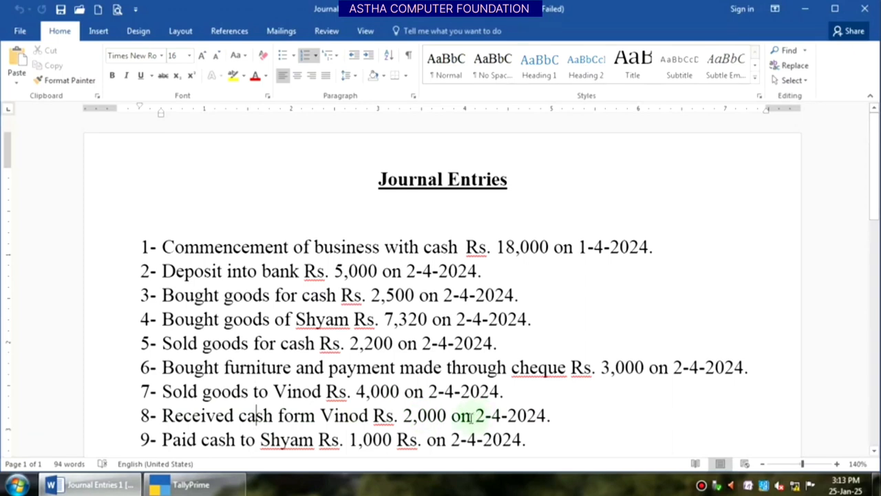
pyautogui.click(194, 485)
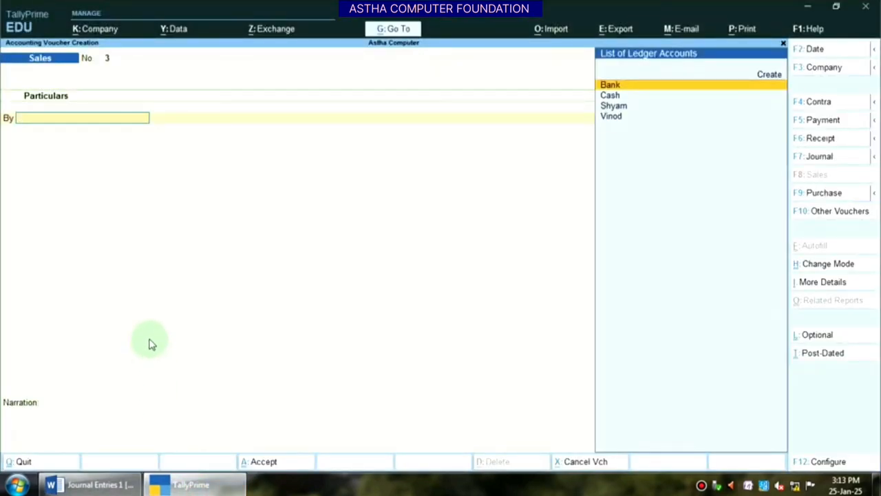
pyautogui.press('F6')
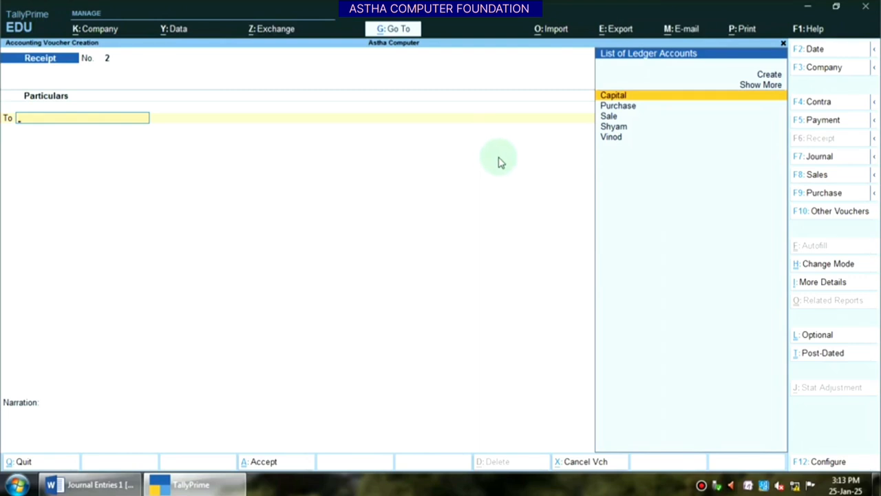
# - Credit the customer ledger from the eighth transaction with 2,000 in the Receipt voucher
pyautogui.press('Down')
pyautogui.press('Down')
pyautogui.press('Down')
pyautogui.press('Down')
pyautogui.press('Return')
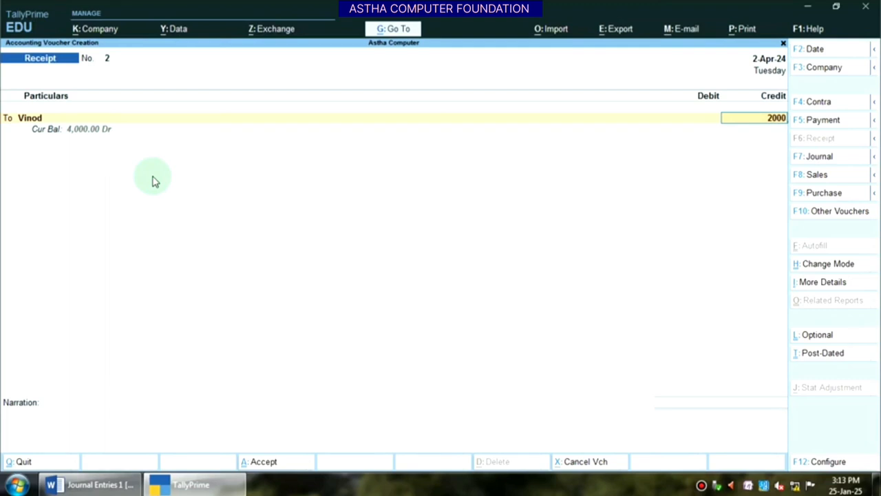
pyautogui.press('Return')
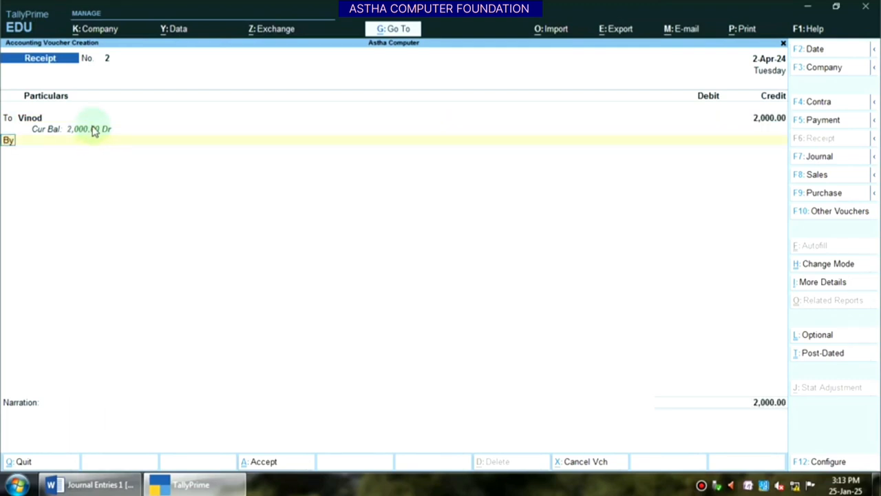
# - Add Cash as the debit ledger in the Receipt voucher with an amount of 2,000
pyautogui.press('Return')
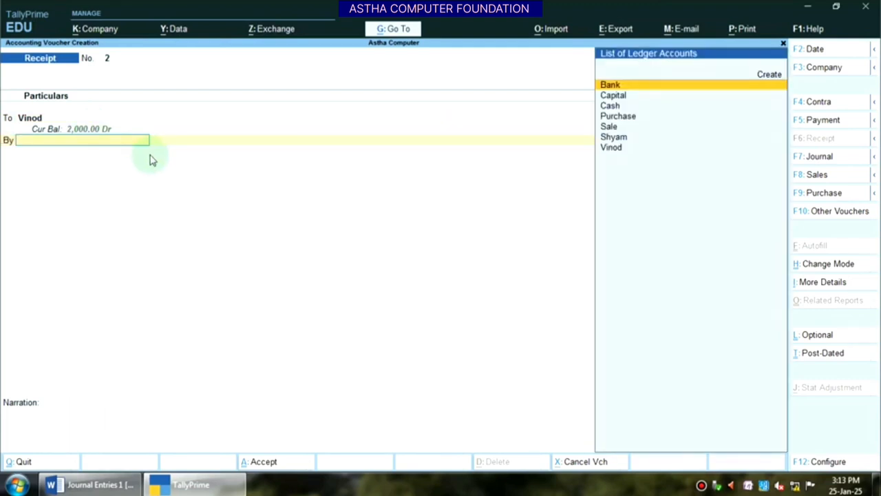
pyautogui.press('Down')
pyautogui.press('Down')
pyautogui.press('Return')
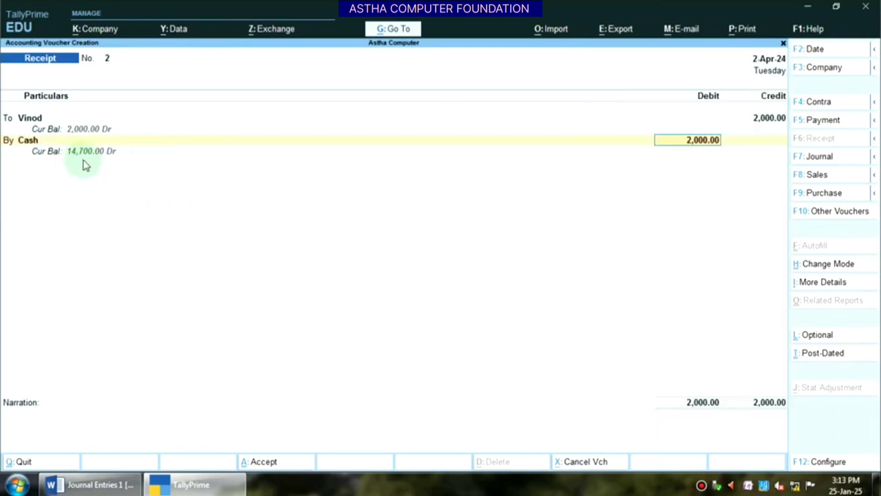
# - Save the Receipt voucher for the customer's cash receipt without a narration
pyautogui.press('Return')
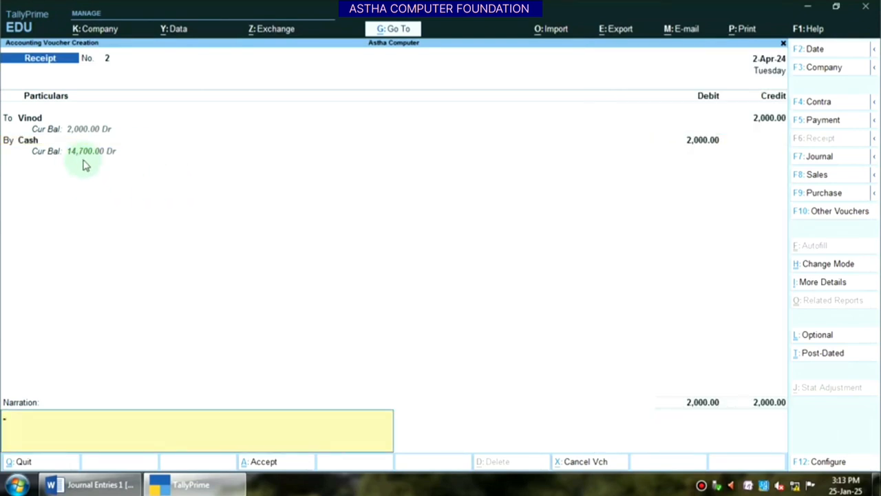
pyautogui.press('Return')
pyautogui.press('Return')
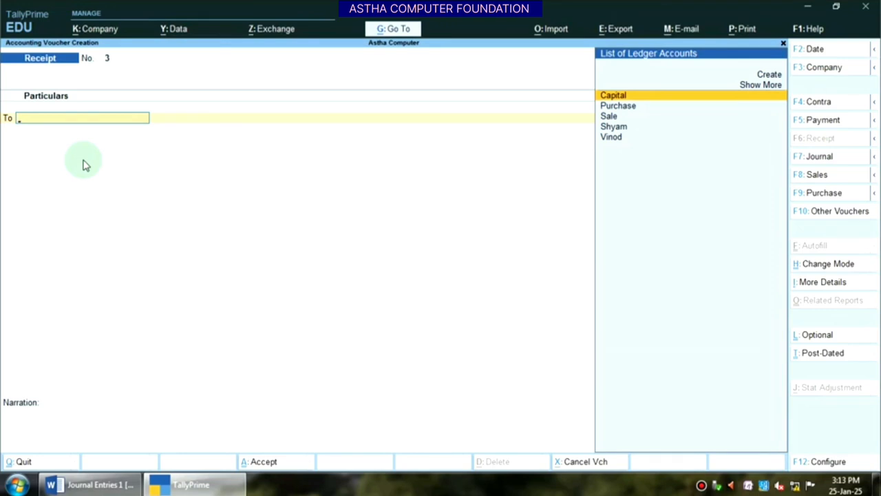
pyautogui.press('Return')
pyautogui.press('BackSpace')
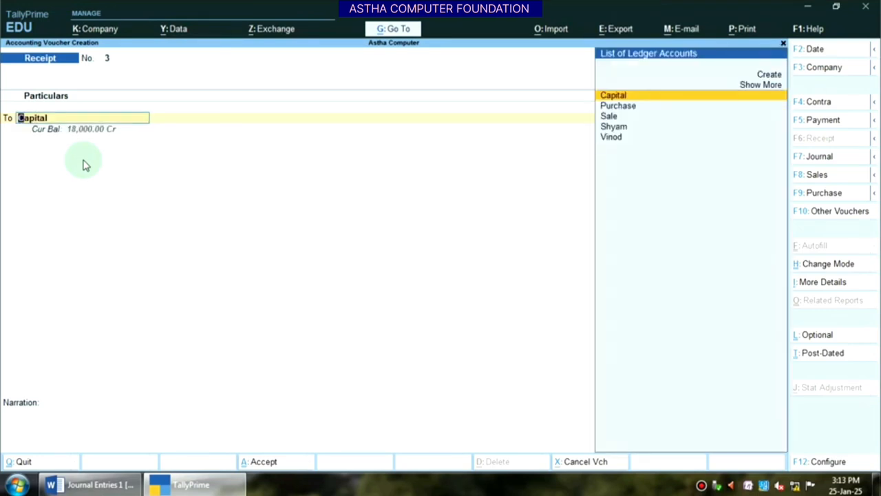
# - Read the ninth transaction in Word, switch back to TallyPrime, and start a Payment voucher
pyautogui.click(93, 484)
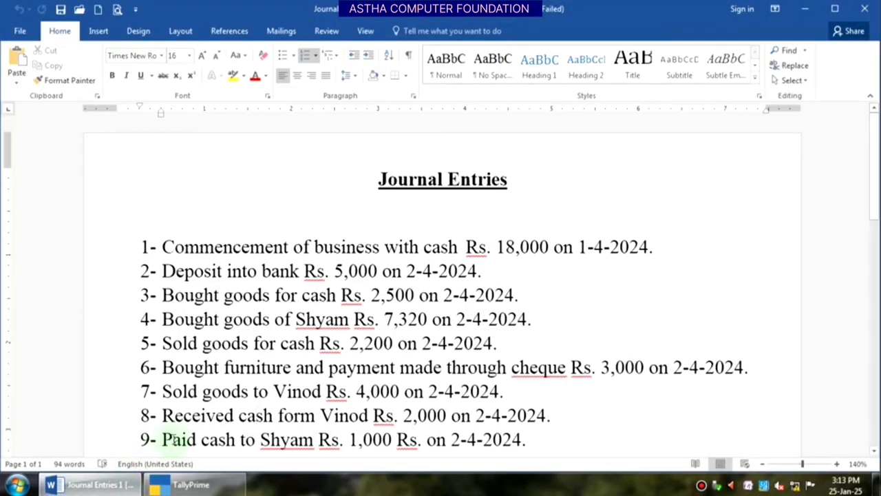
pyautogui.scroll(-1, 172, 438)
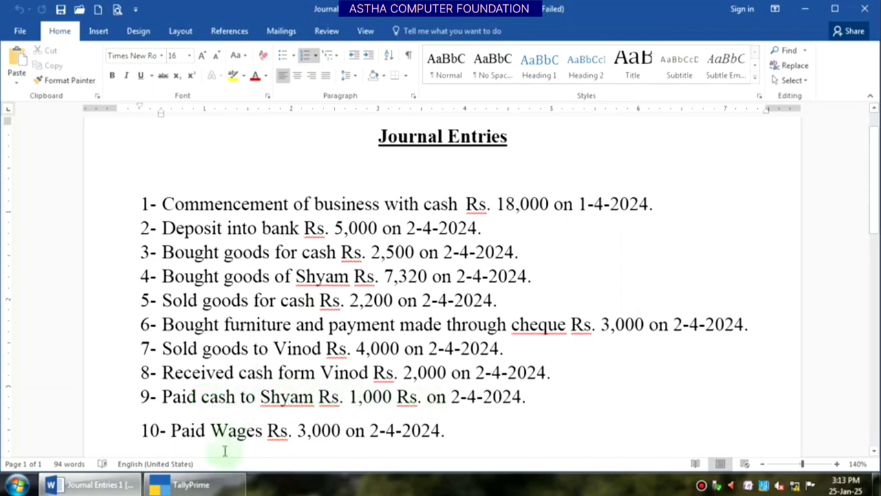
pyautogui.moveTo(189, 484)
pyautogui.click(167, 403)
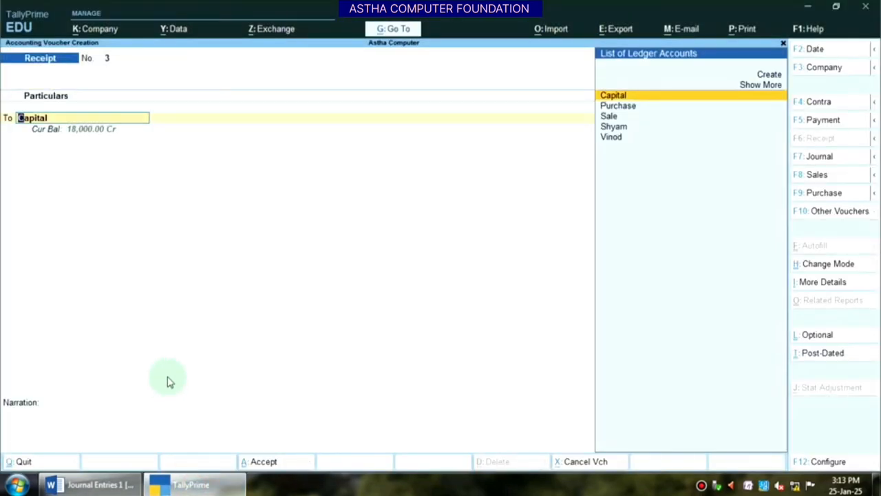
pyautogui.press('F5')
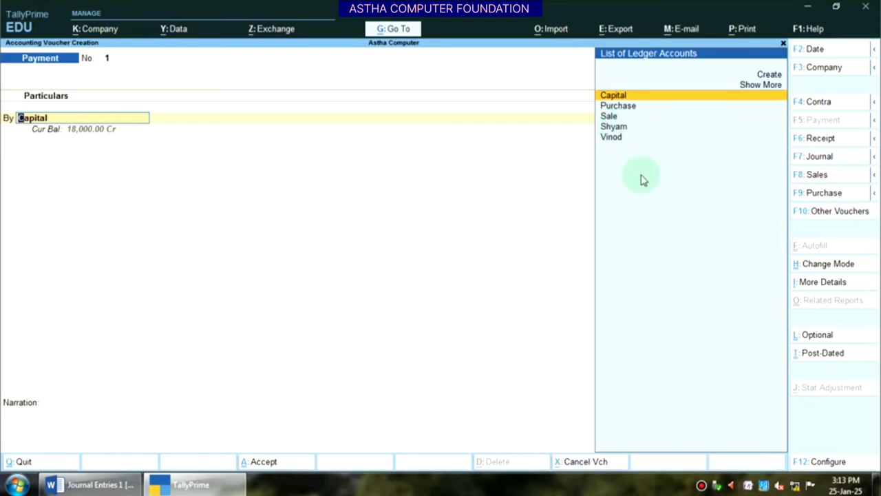
# - Debit the supplier ledger from the ninth transaction with 1,000 in the Payment voucher, checking the amount in Word
pyautogui.press('Down')
pyautogui.press('Down')
pyautogui.press('Down')
pyautogui.press('Return')
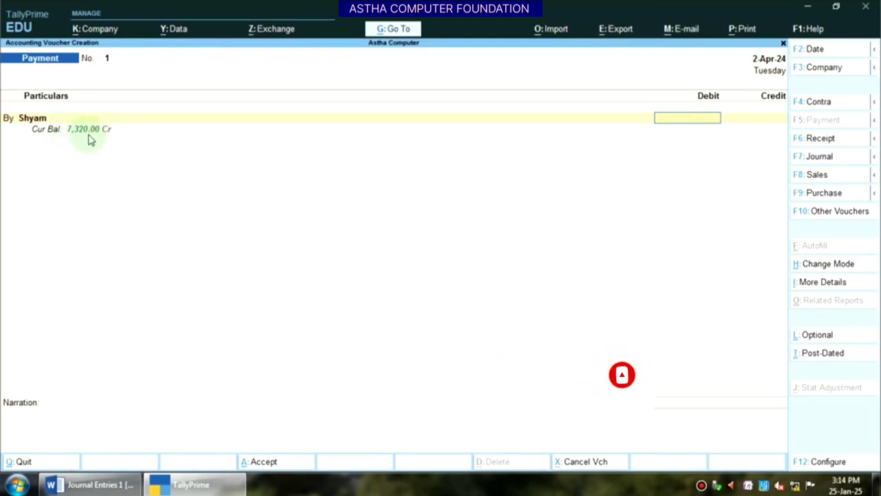
pyautogui.click(96, 486)
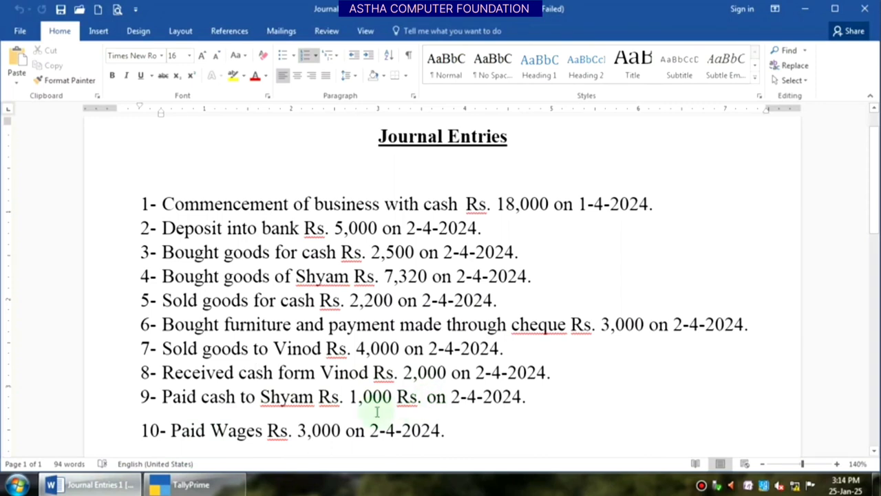
pyautogui.click(191, 485)
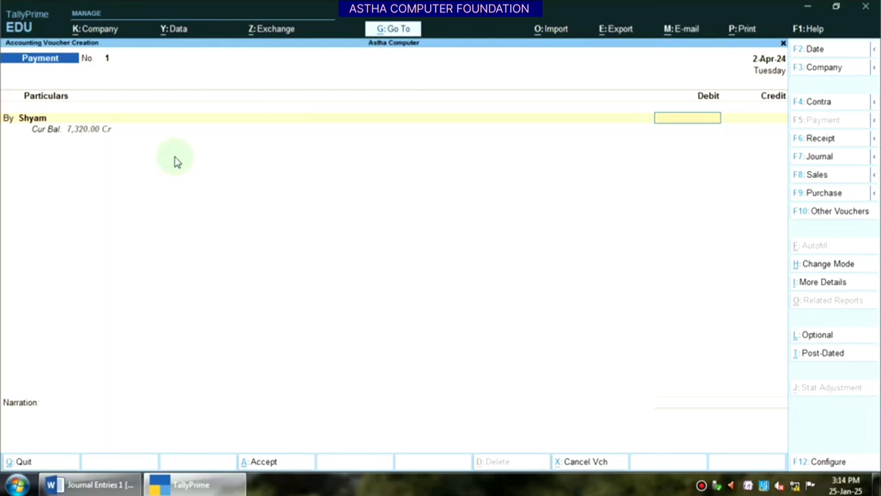
pyautogui.click(90, 486)
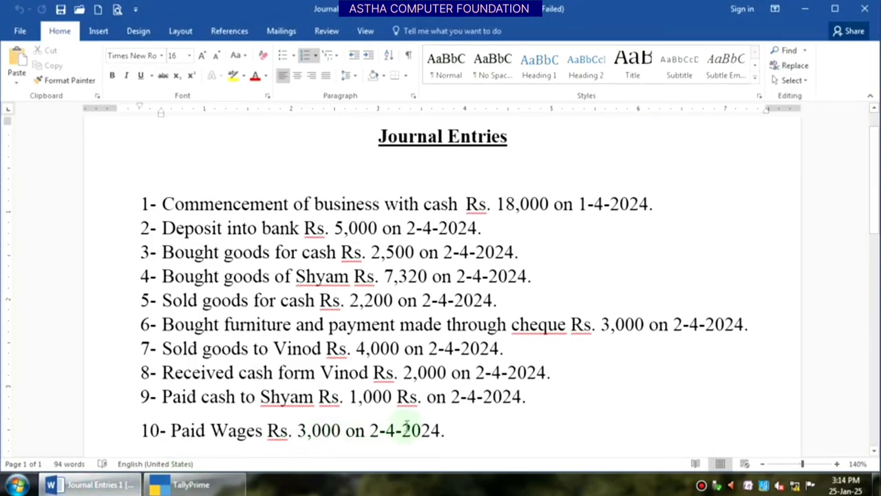
pyautogui.click(190, 485)
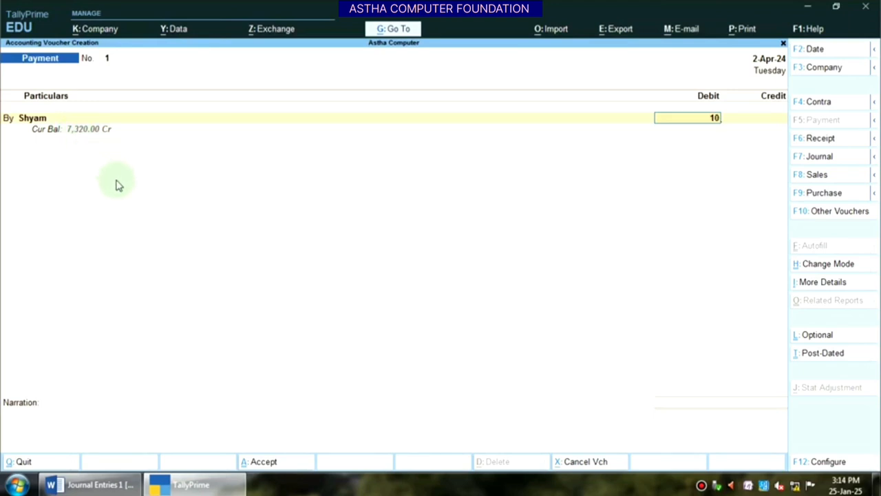
pyautogui.press('Return')
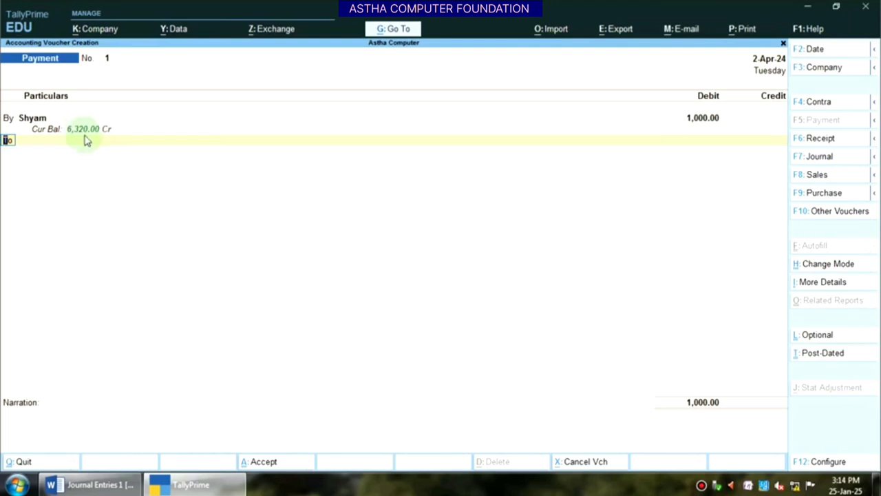
# - Credit the Cash ledger with 1,000 and save the Payment voucher without a narration
pyautogui.press('Return')
pyautogui.press('Down')
pyautogui.press('Down')
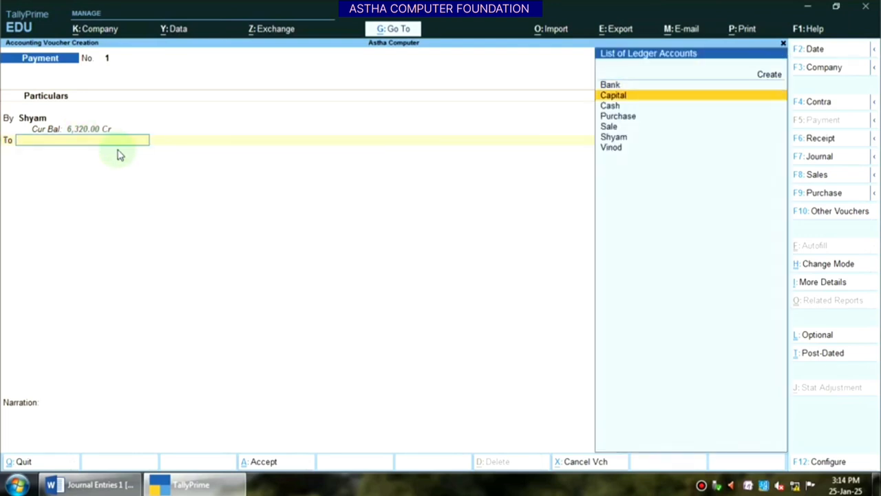
pyautogui.press('Return')
pyautogui.press('Return')
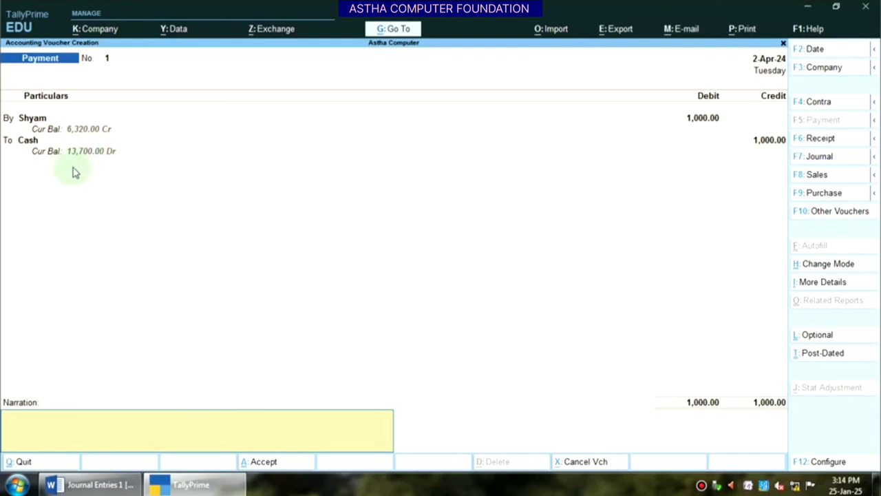
pyautogui.press('Return')
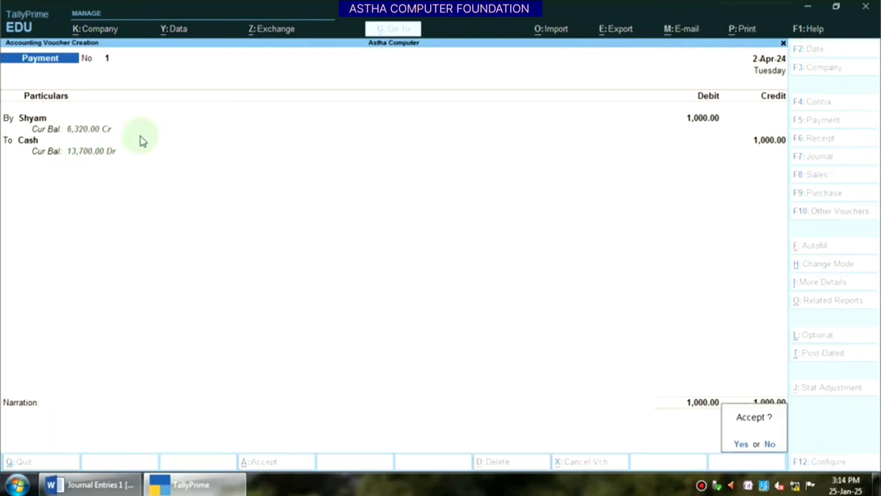
pyautogui.press('Return')
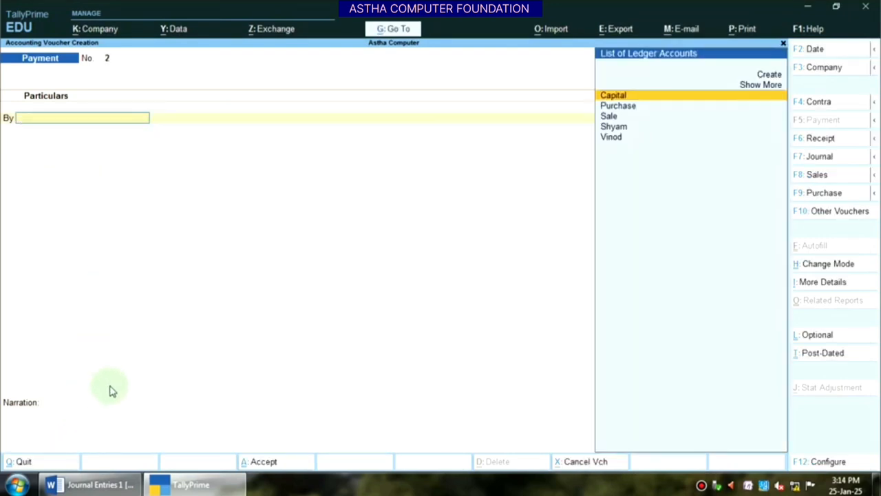
# - Read the tenth transaction in the Word document and return to the new Payment voucher in TallyPrime
pyautogui.click(87, 485)
pyautogui.scroll(-1, 240, 412)
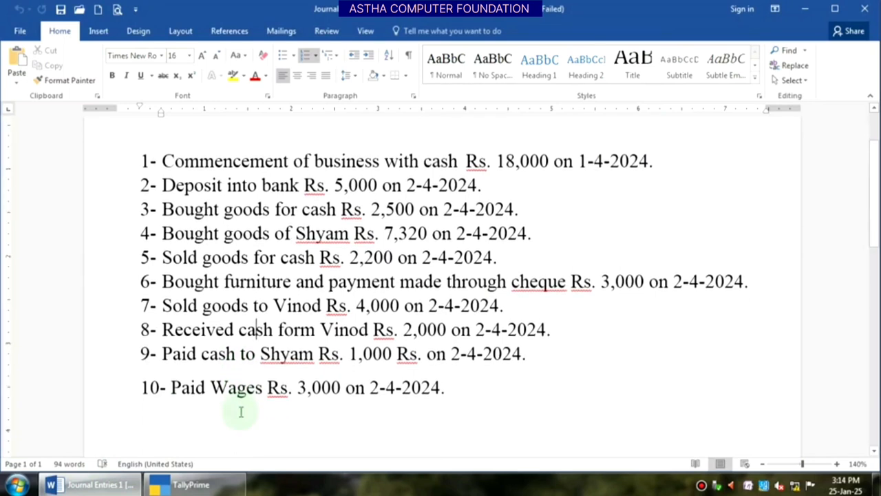
pyautogui.click(167, 389)
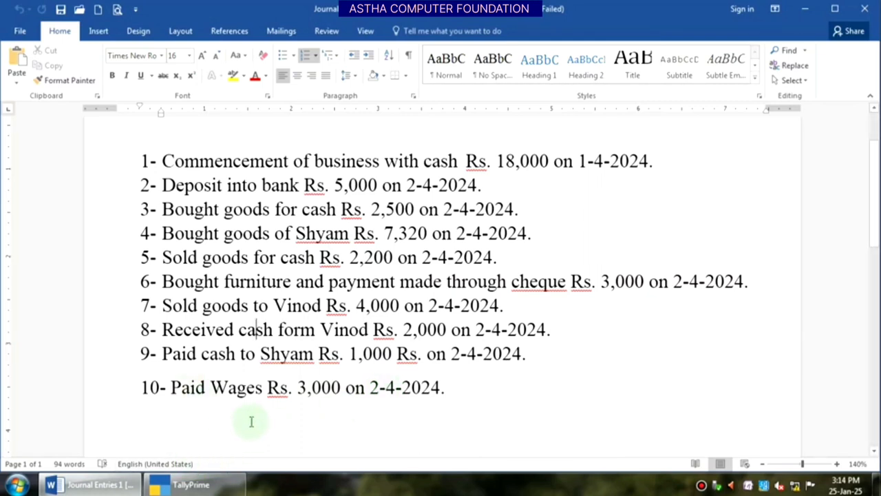
pyautogui.click(191, 484)
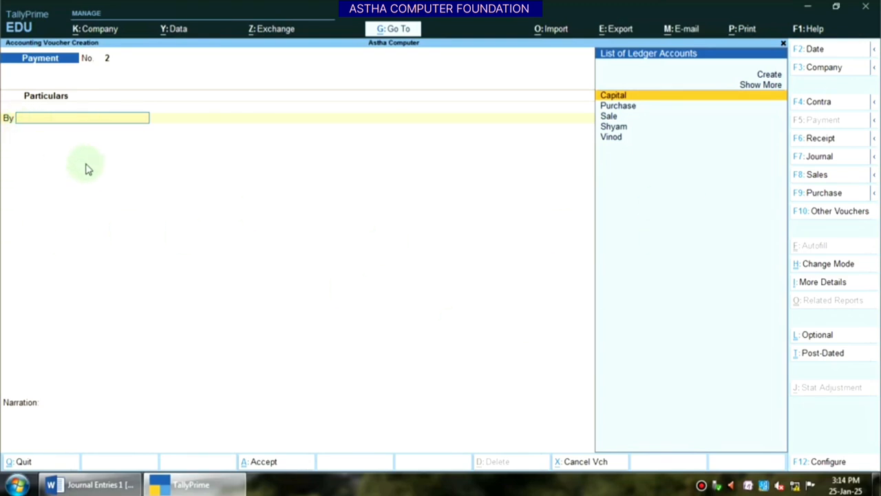
# - Create a Wages ledger under the Direct Expenses group from within the Payment voucher, keeping the default statutory details
pyautogui.hotkey('alt', 'c')
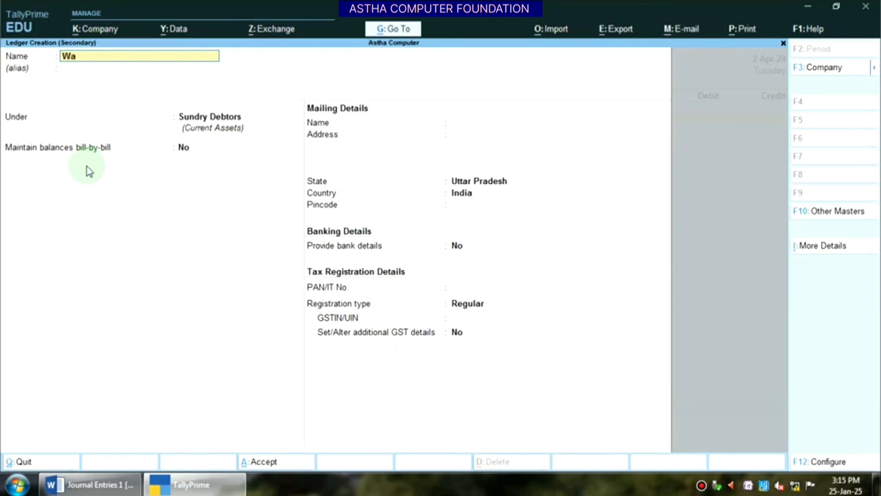
pyautogui.press('Return')
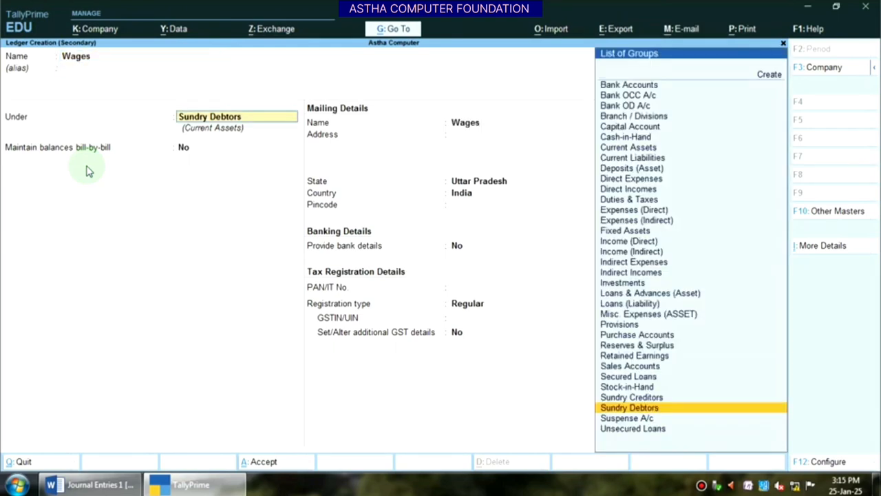
pyautogui.write('D')
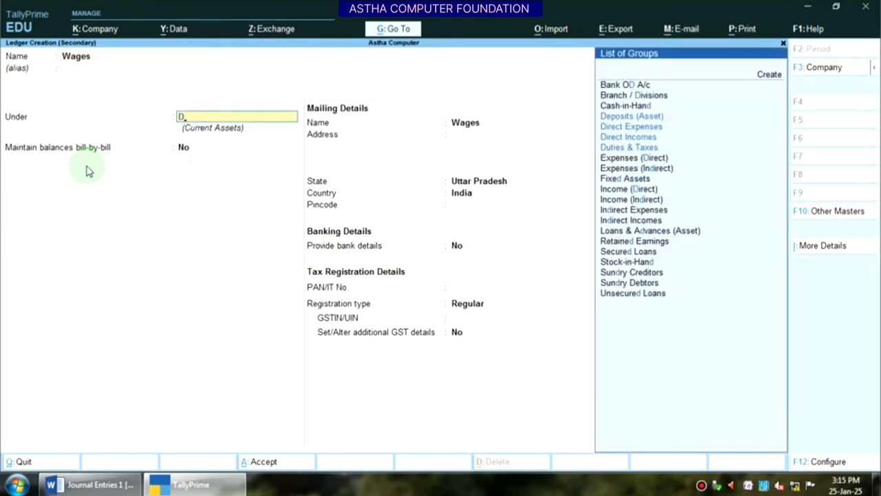
pyautogui.press('Up')
pyautogui.press('Up')
pyautogui.press('Up')
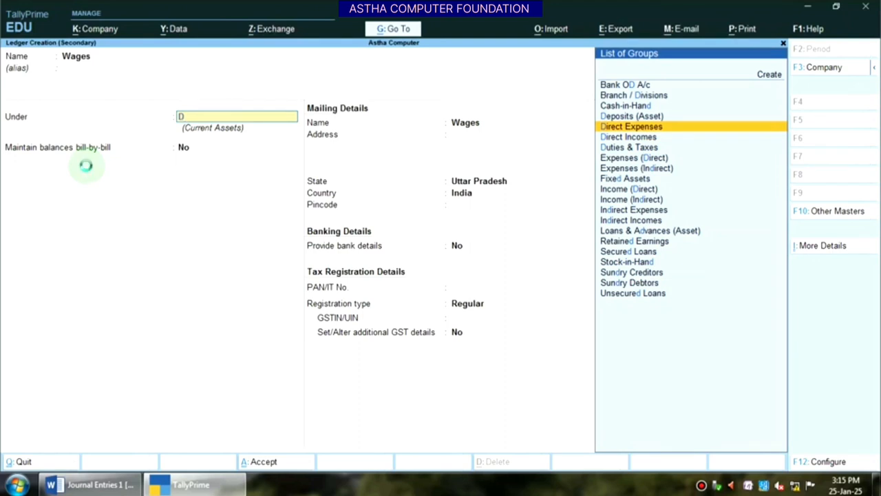
pyautogui.press('Return')
pyautogui.press('Return')
pyautogui.press('Return')
pyautogui.press('Return')
pyautogui.press('Return')
pyautogui.press('Return')
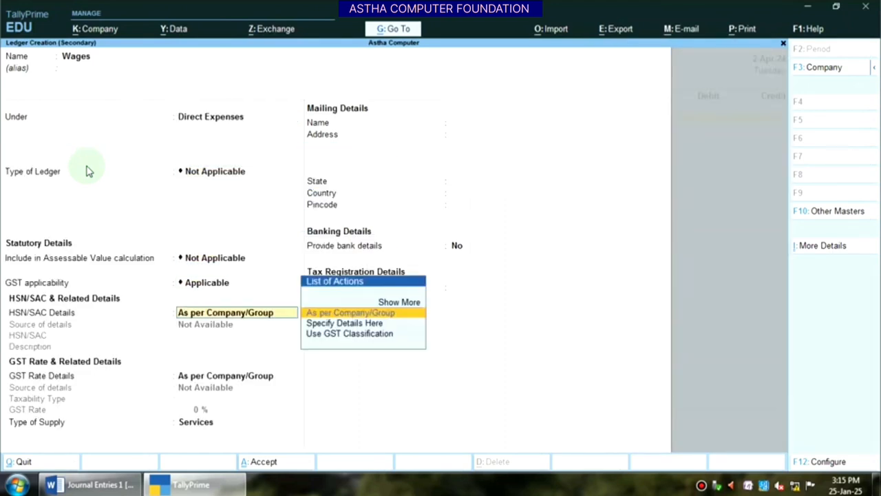
pyautogui.press('Return')
pyautogui.press('Return')
pyautogui.press('Return')
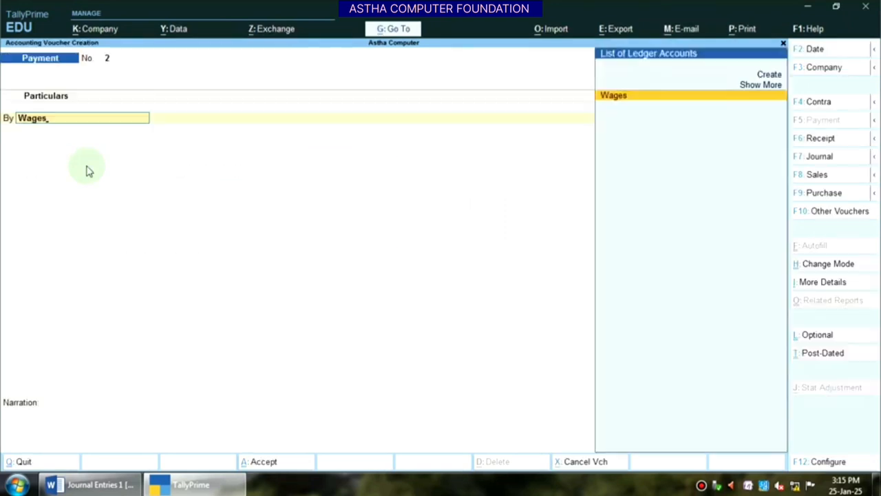
# - Debit the Wages ledger with 3,000 in the Payment voucher
pyautogui.press('Return')
pyautogui.click(181, 484)
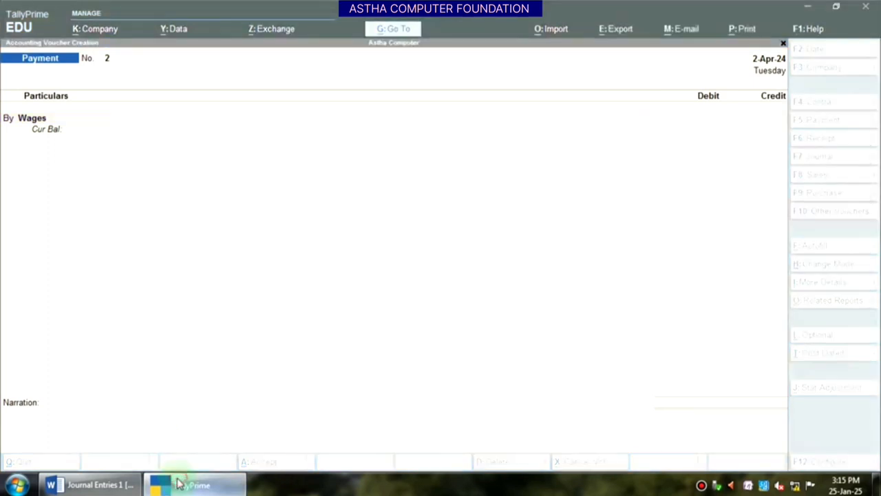
pyautogui.click(185, 484)
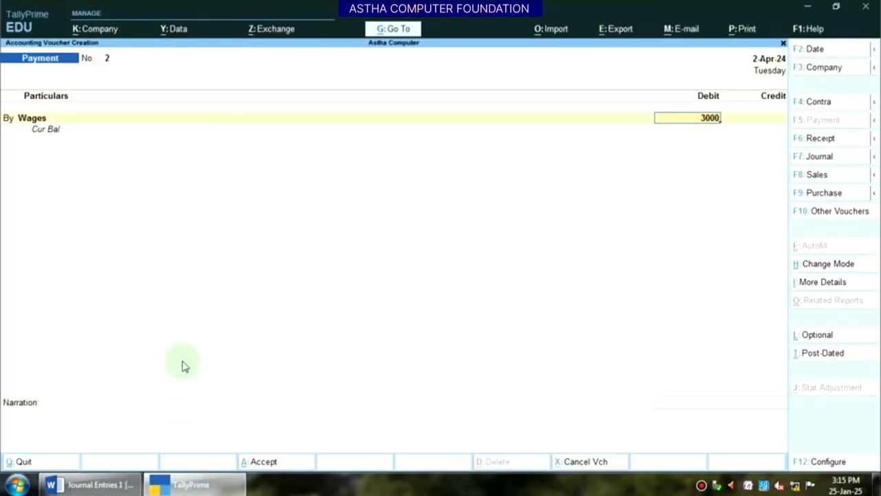
pyautogui.press('Return')
# - Credit the Cash ledger with 3,000 and save the wages Payment voucher without a narration
pyautogui.press('Down')
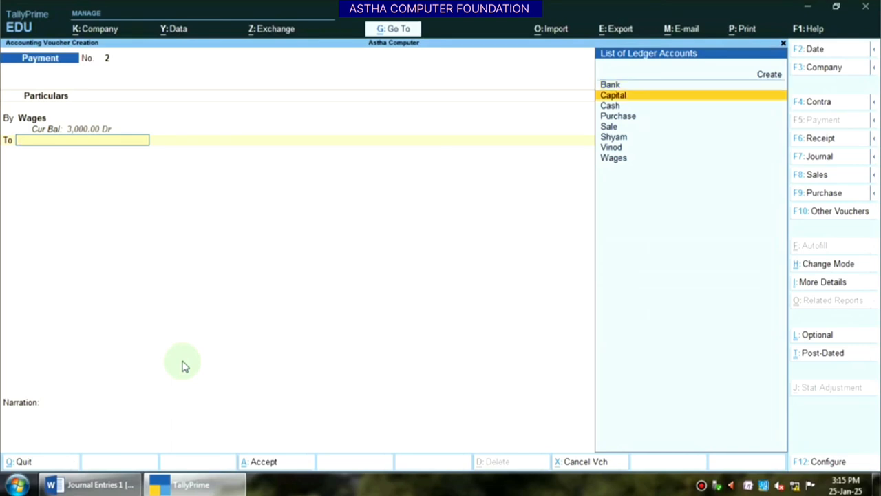
pyautogui.press('Down')
pyautogui.press('Return')
pyautogui.press('Return')
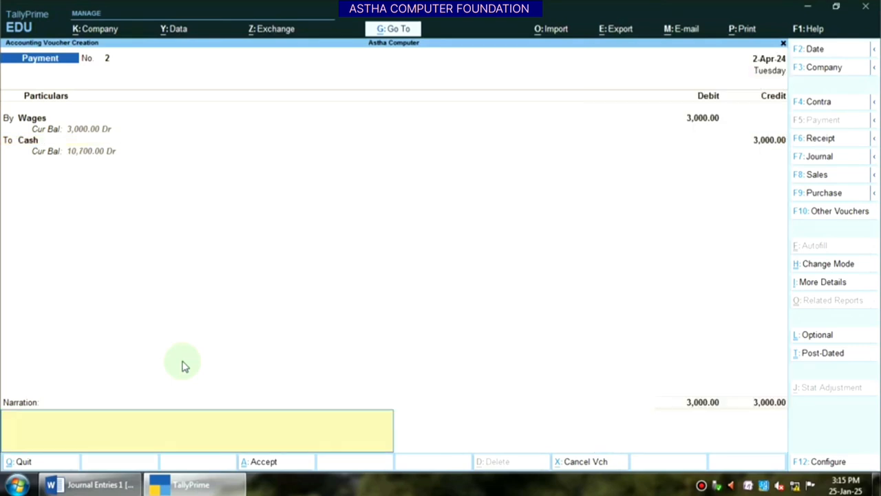
pyautogui.press('Return')
pyautogui.press('Return')
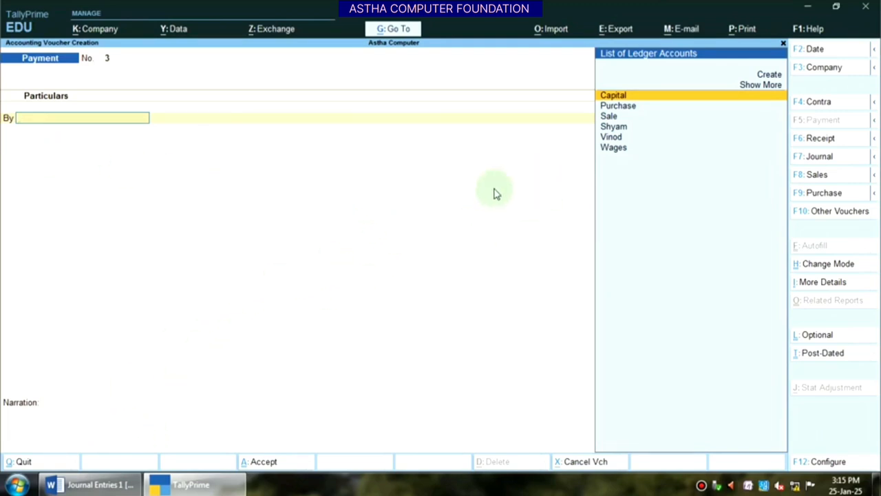
# - Leave voucher creation and open the Day Book to review the recorded vouchers
pyautogui.press('Escape')
pyautogui.press('y')
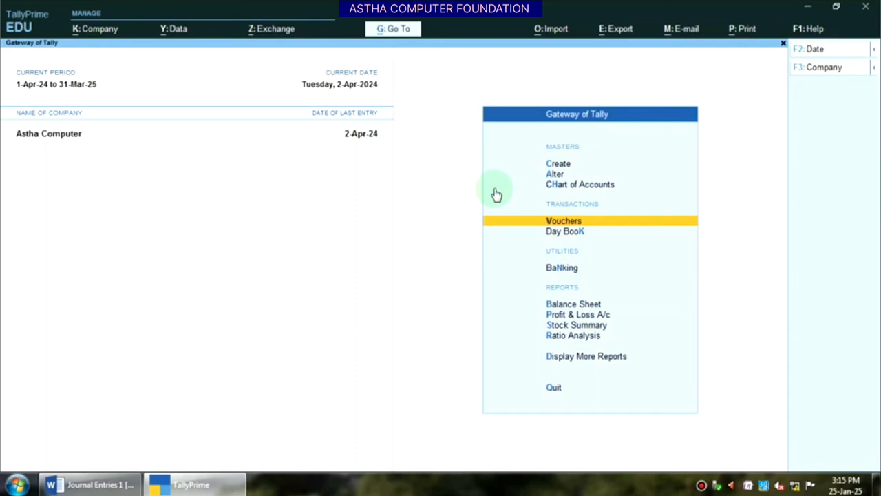
pyautogui.press('Down')
pyautogui.press('Return')
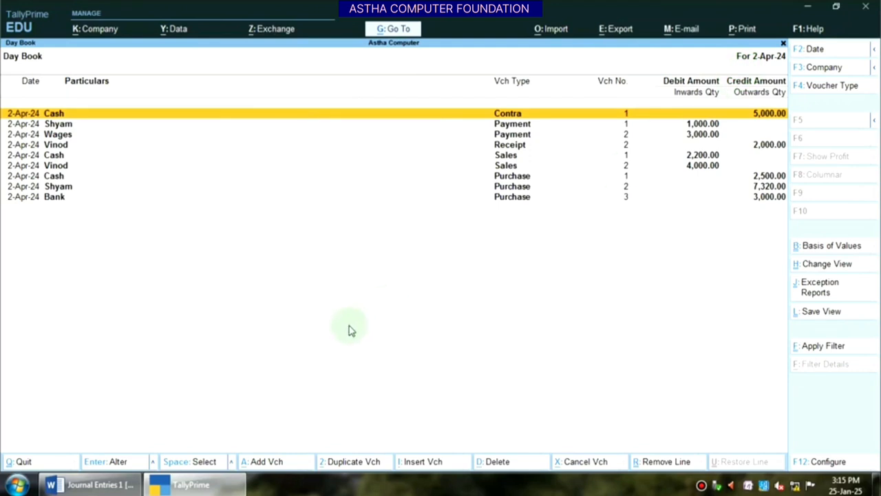
# - Change the Day Book date to 1-4-2024 to view that day's vouchers
pyautogui.press('F2')
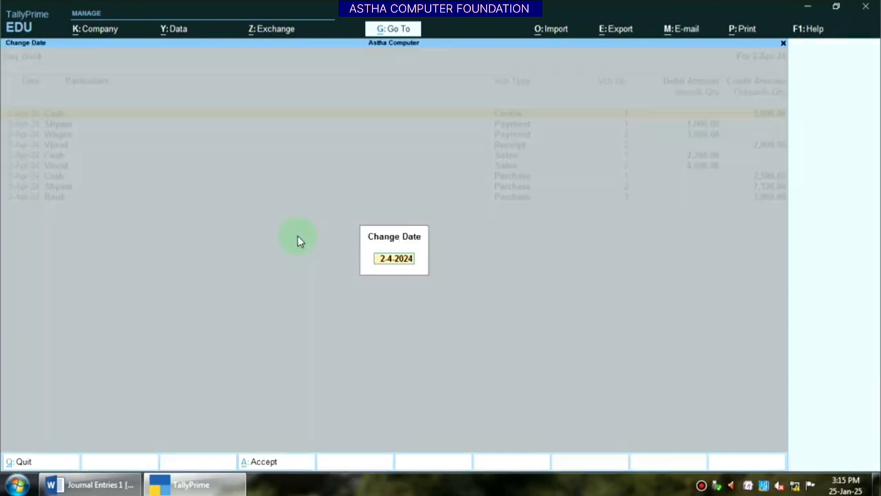
pyautogui.write('1-4')
pyautogui.press('Return')
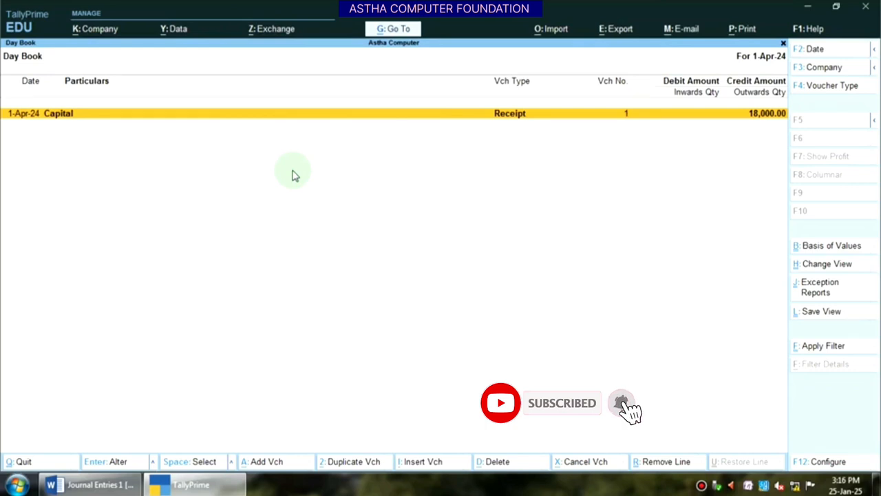
# - Set the Day Book period from 1-4-2024 to 31-3-2025 to list the whole year's vouchers
pyautogui.hotkey('alt', 'F2')
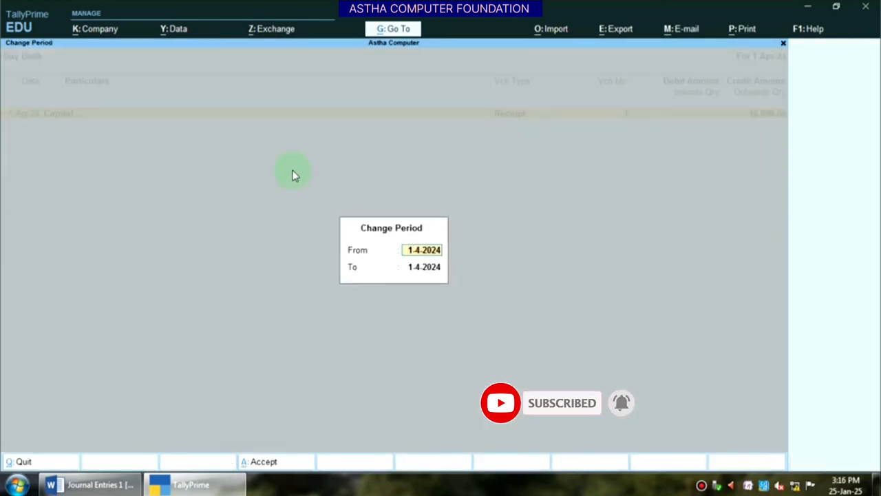
pyautogui.press('Return')
pyautogui.write('31')
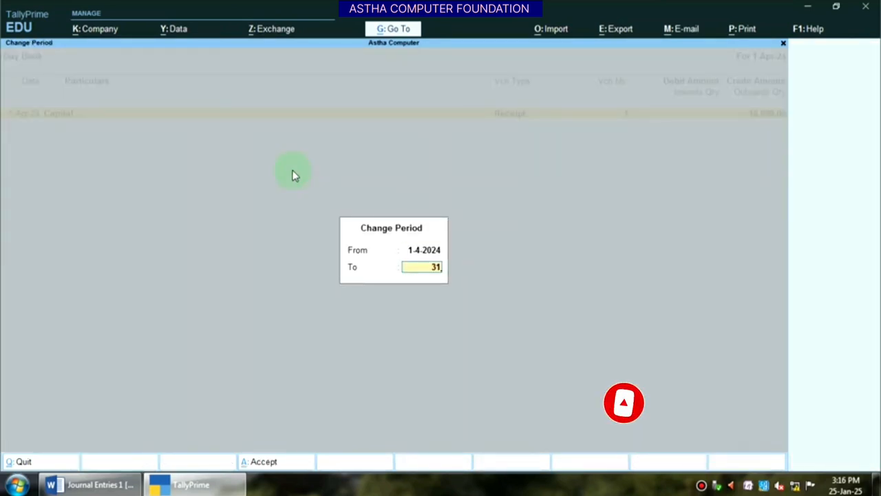
pyautogui.write('.3')
pyautogui.press('Return')
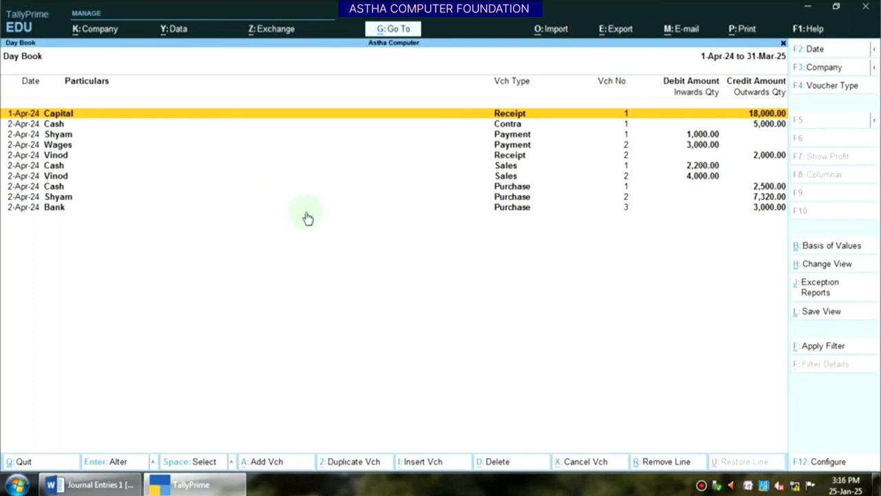
# - Open the Wages Payment voucher from the Day Book in alteration mode and go to its debit amount
pyautogui.press('Down')
pyautogui.press('Down')
pyautogui.press('Down')
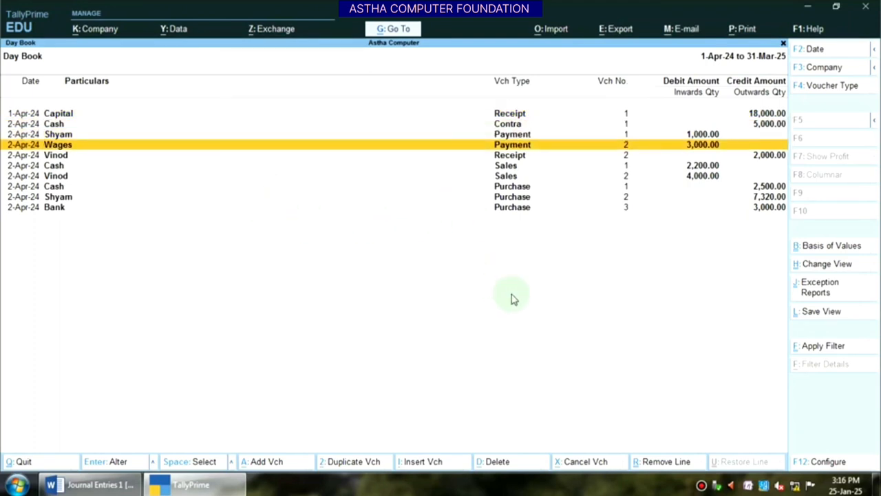
pyautogui.press('Return')
pyautogui.press('Return')
pyautogui.press('Return')
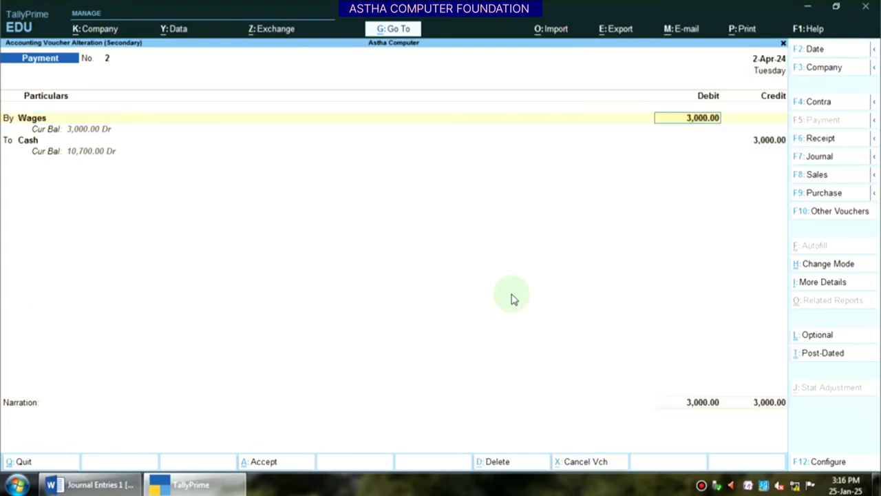
# - Request deletion of the Wages Payment voucher, decline it, and return to the Day Book without saving changes
pyautogui.hotkey('alt', 'd')
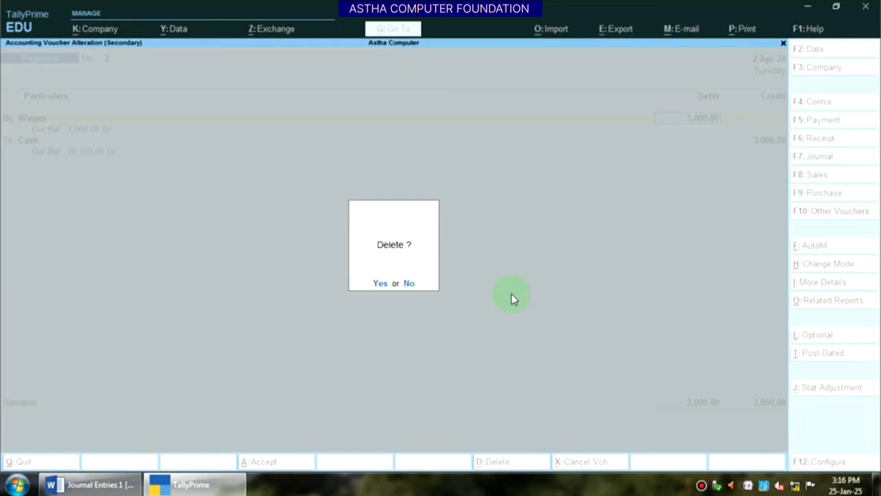
pyautogui.press('n')
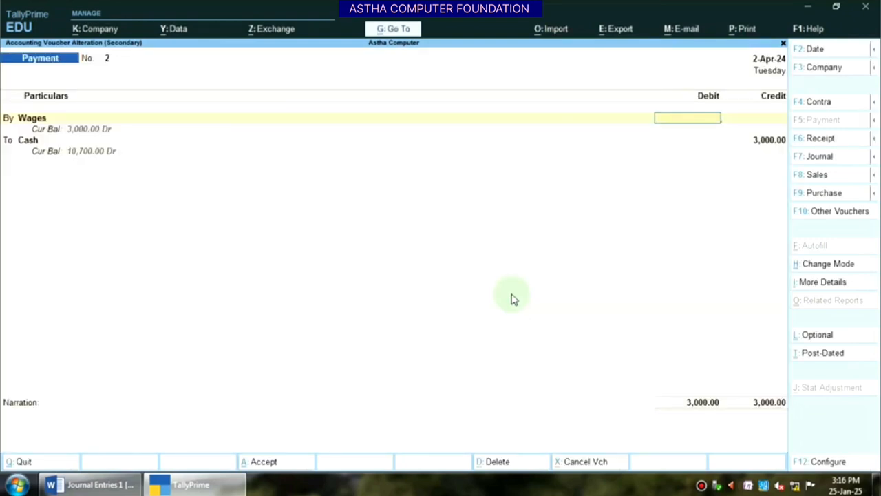
pyautogui.press('Escape')
pyautogui.press('y')
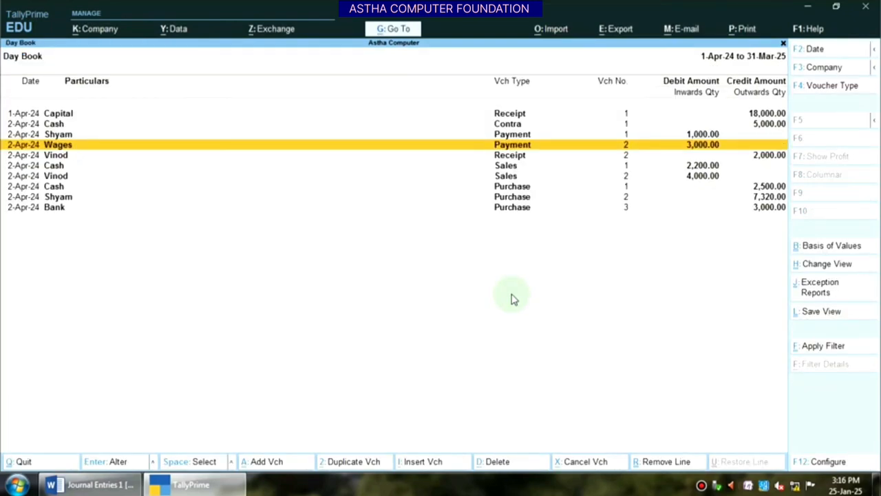